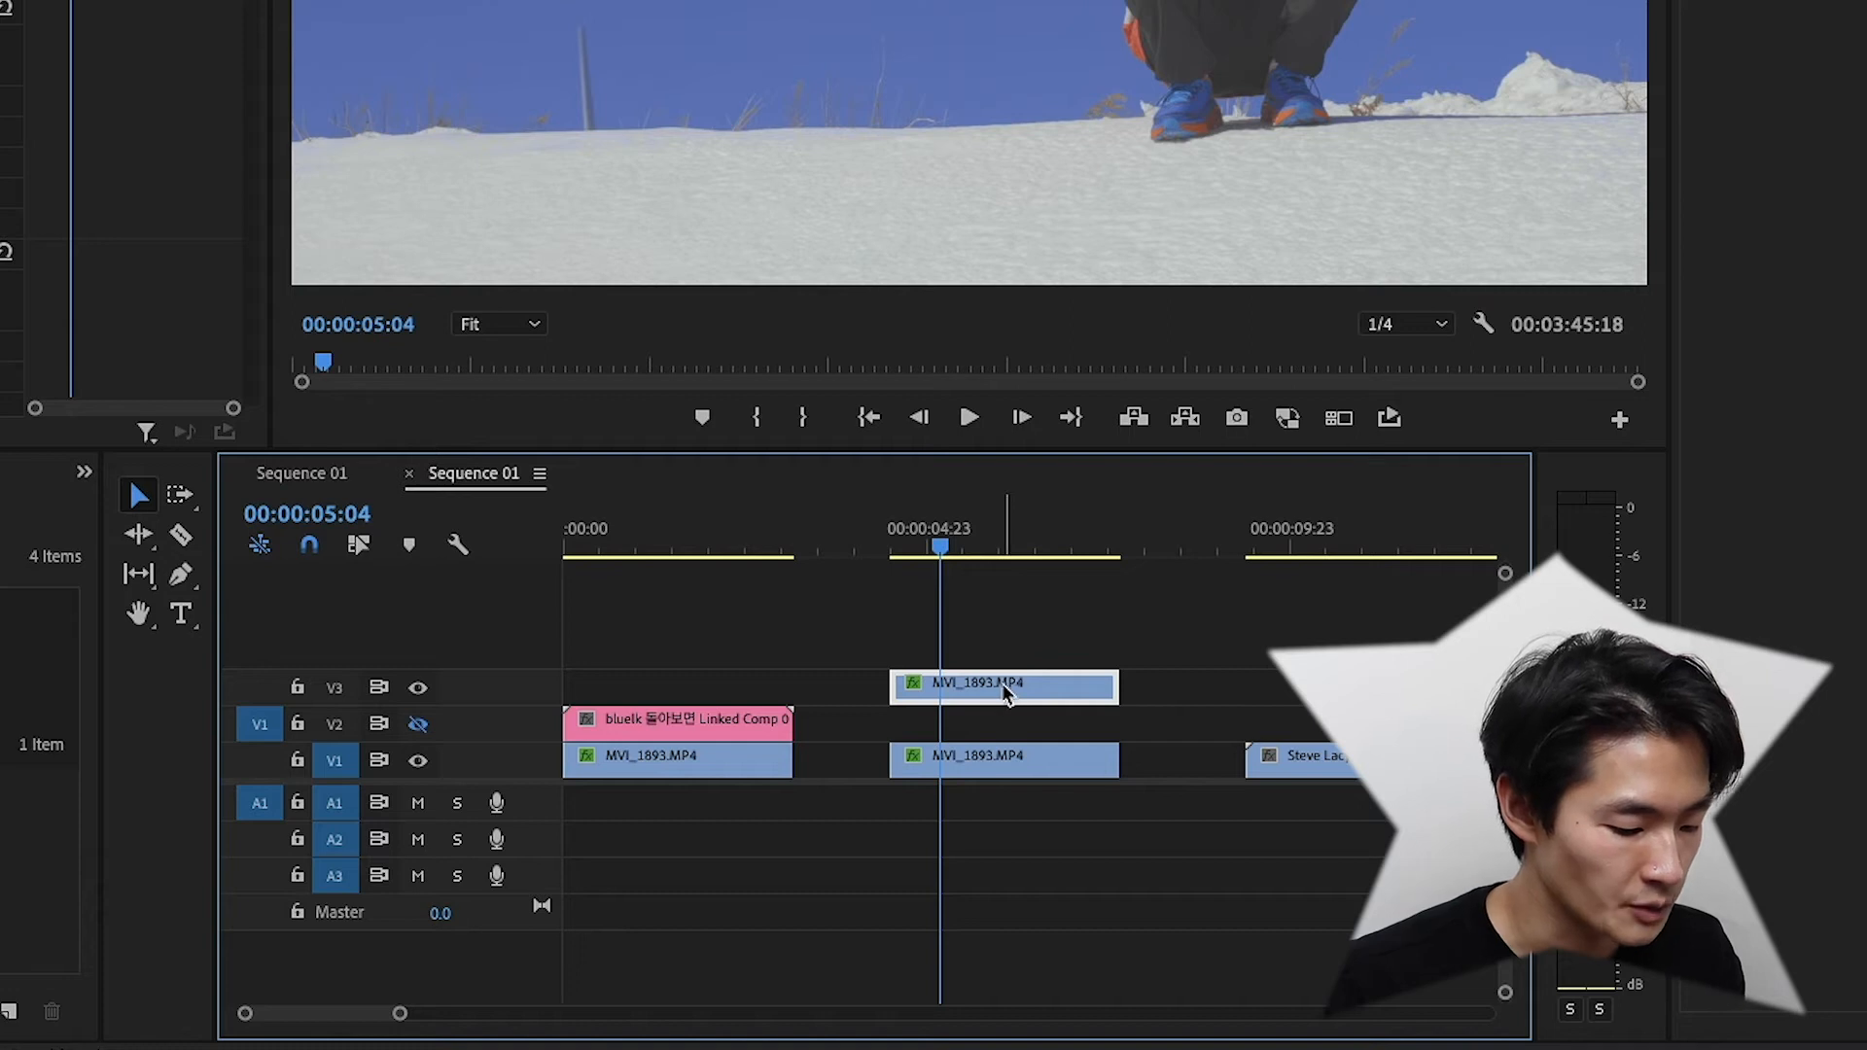
# Duplicate the MVI_1893.MP4 clip from V3 onto V4 and nest the V3 copy
pyautogui.moveTo(1005, 689); pyautogui.dragTo(1008, 661)
pyautogui.rightClick(963, 689)
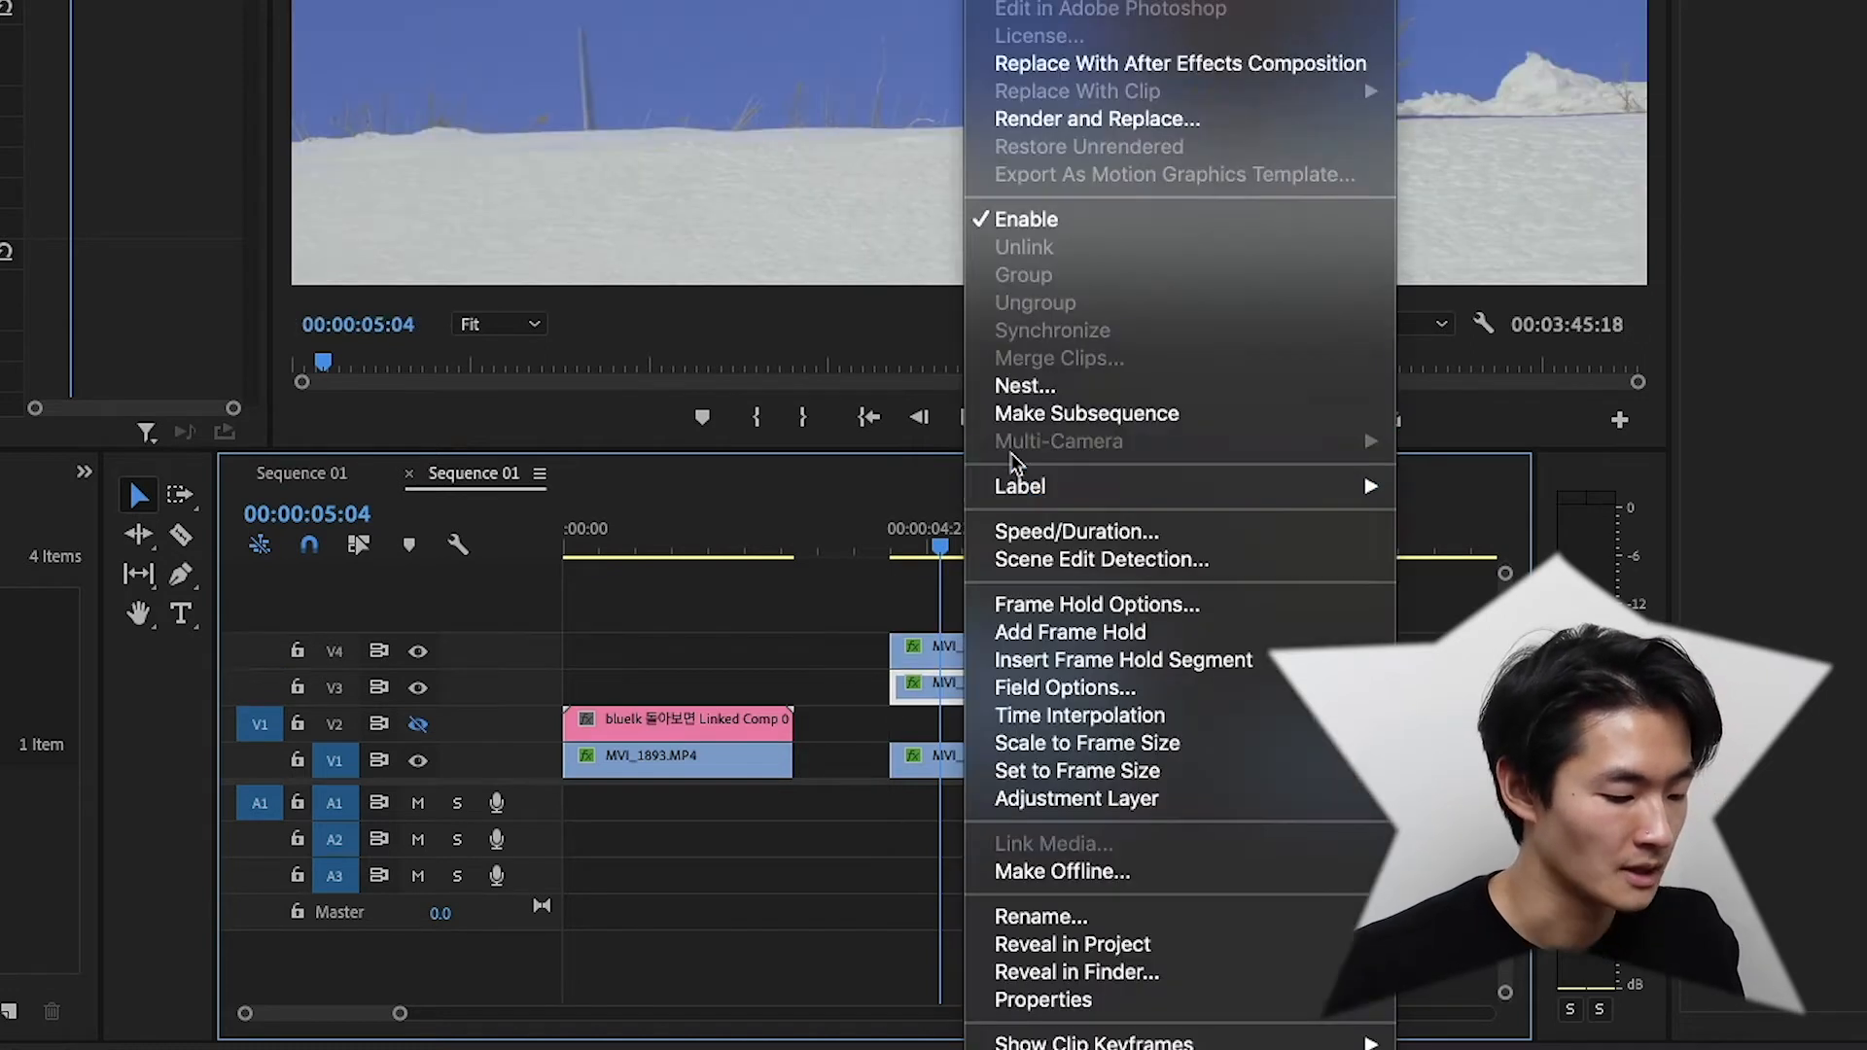
pyautogui.click(1025, 386)
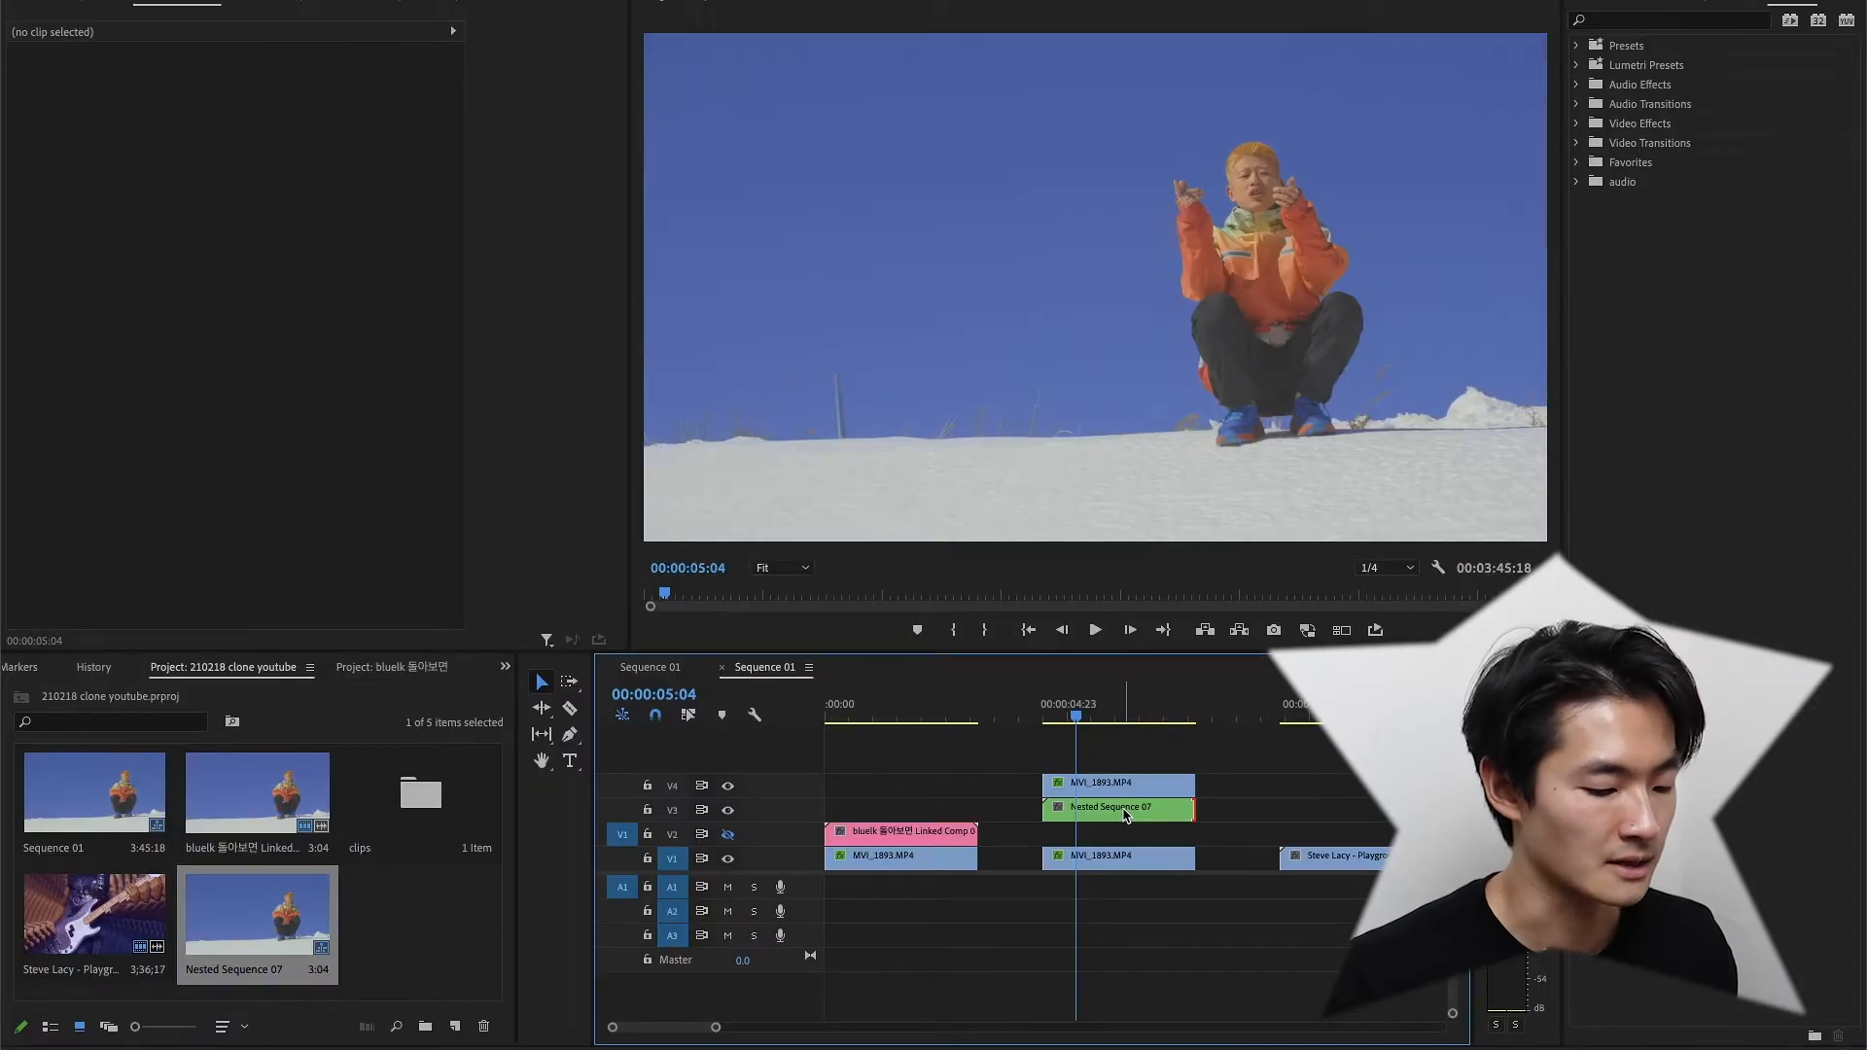
# Replace the nested sequence on V3 with an After Effects composition
pyautogui.rightClick(1125, 815)
pyautogui.click(1162, 374)
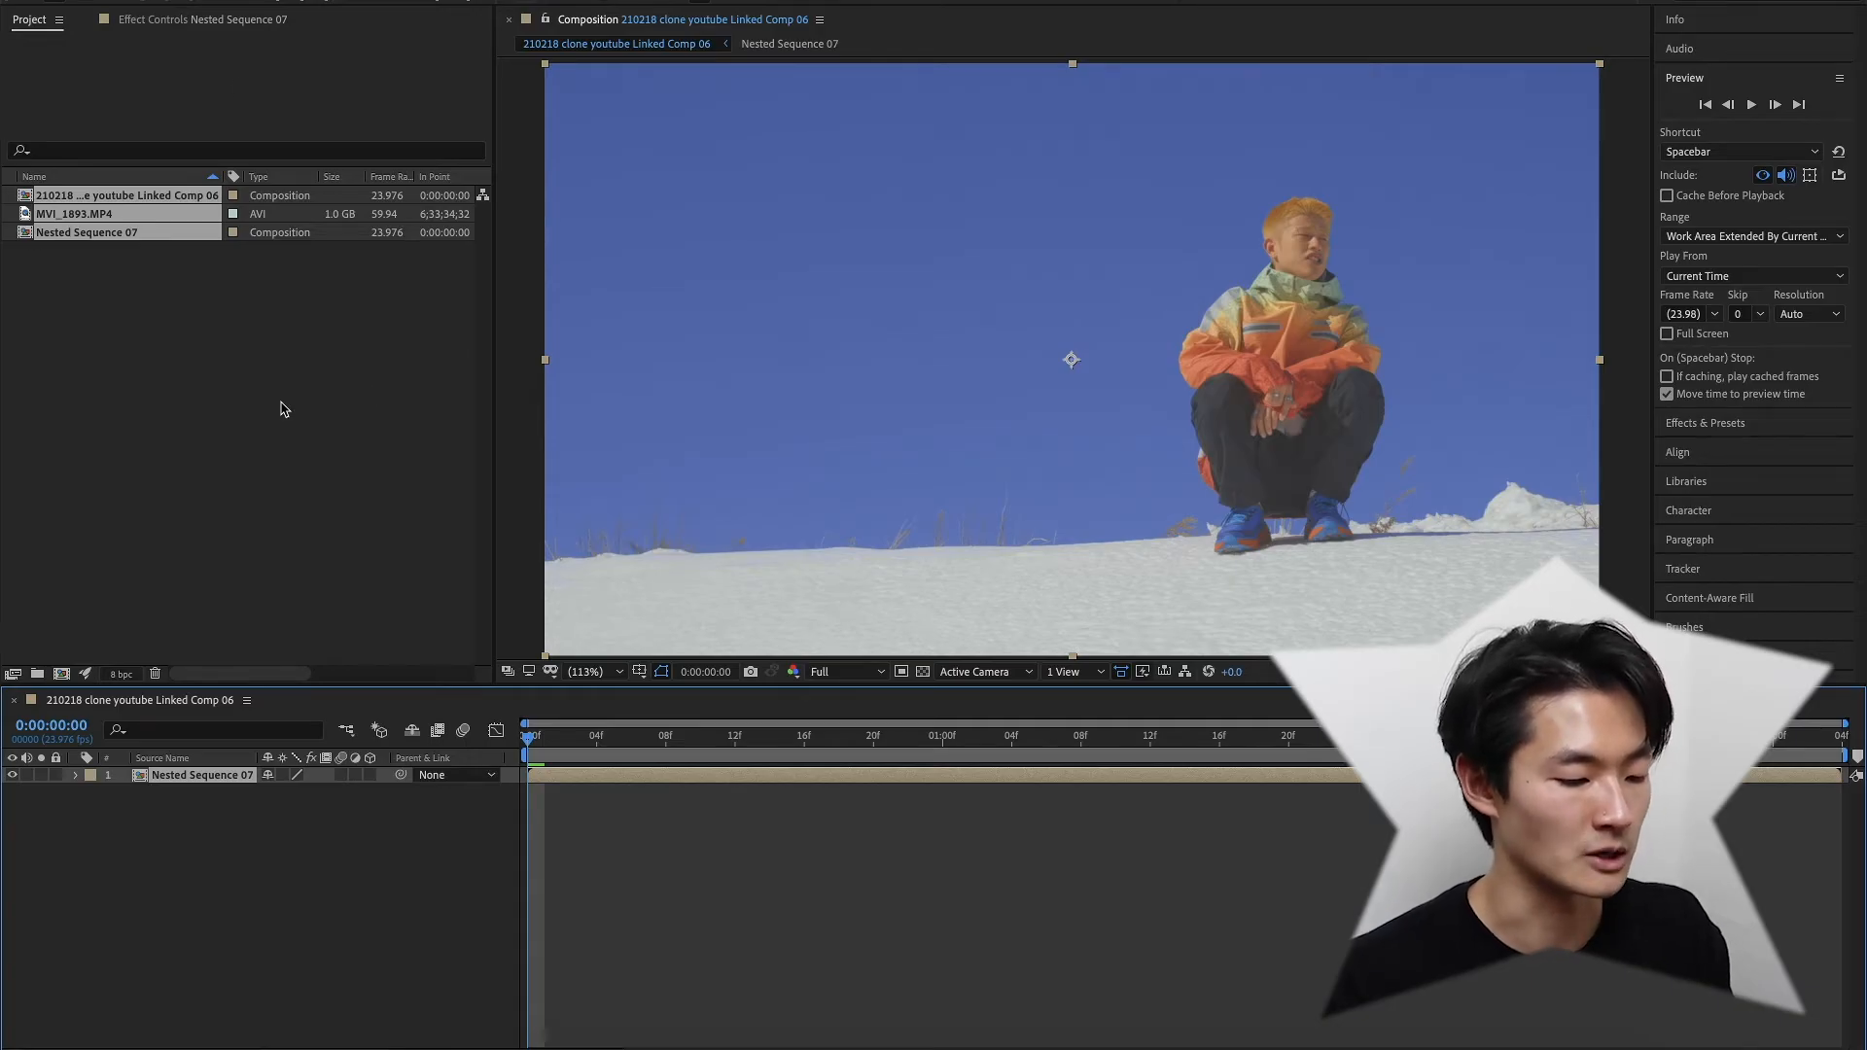
pyautogui.click(290, 408)
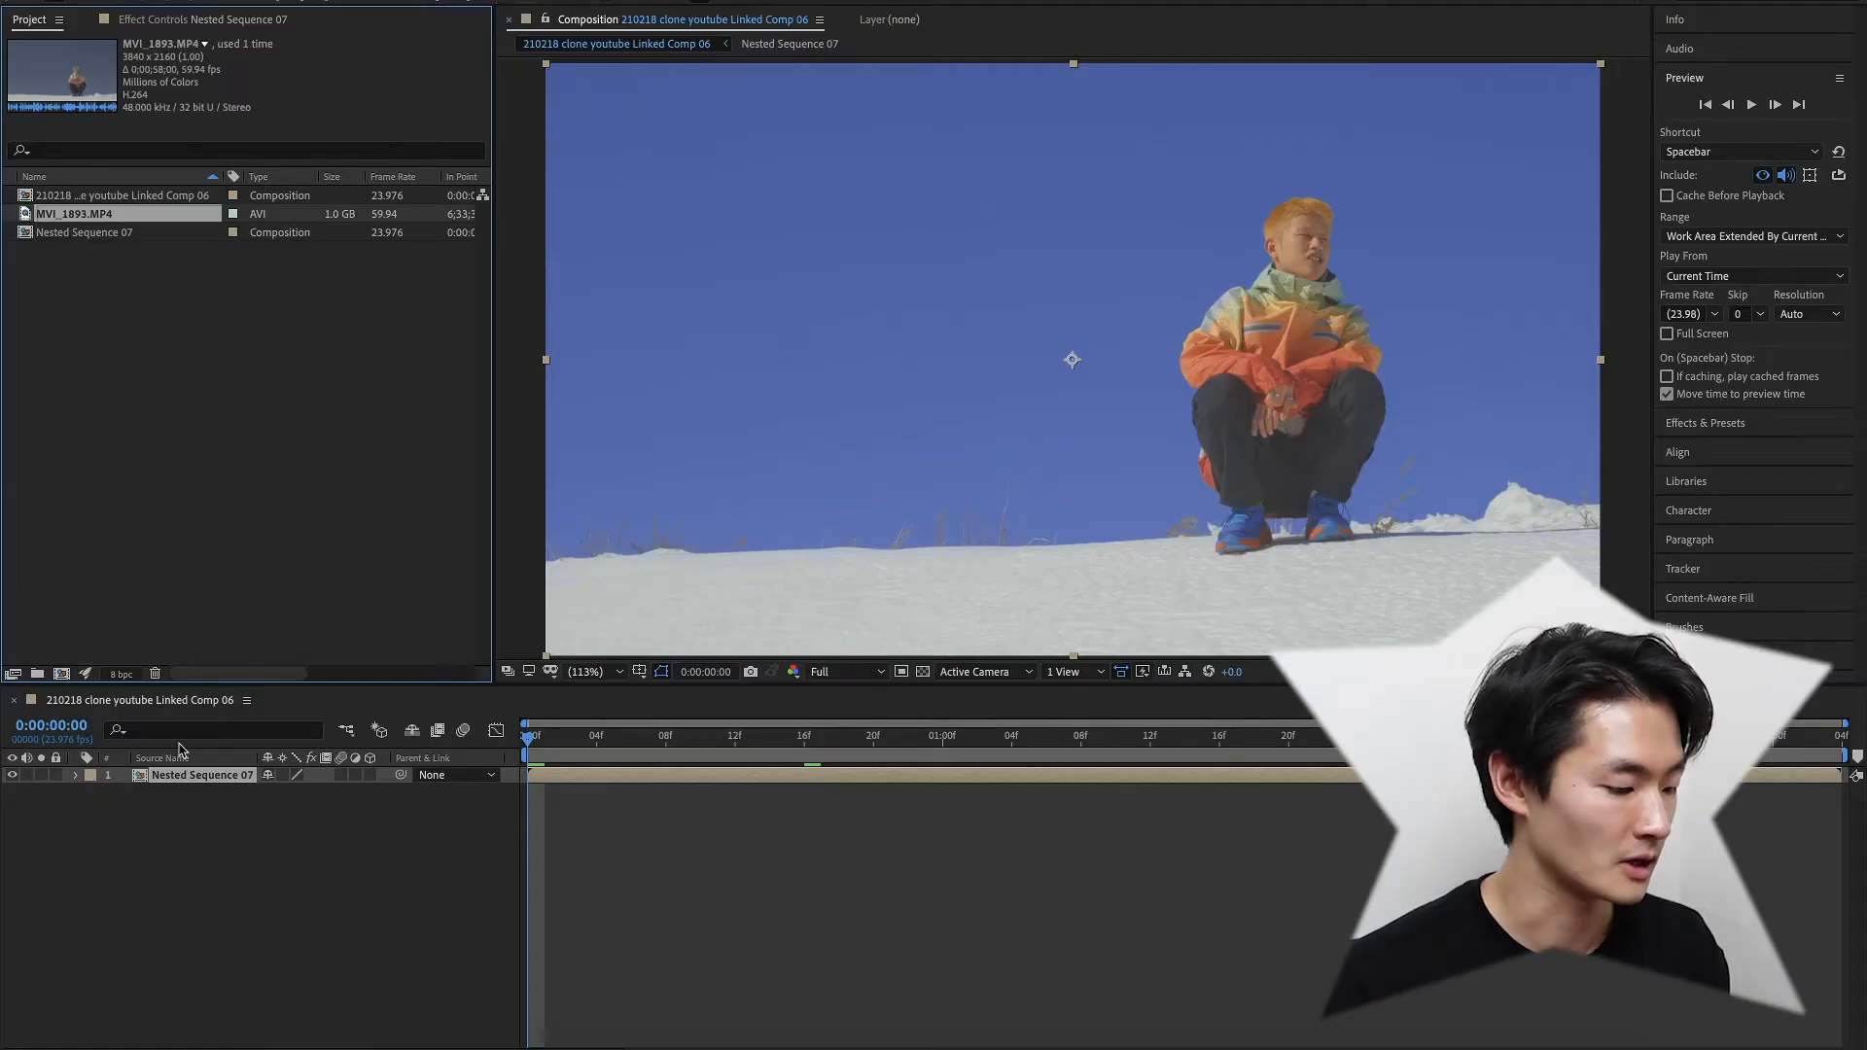
# Add MVI_1893.MP4 to the composition as a layer and paint a Roto Brush foreground stroke over the crouching man
pyautogui.moveTo(150, 874); pyautogui.dragTo(212, 804)
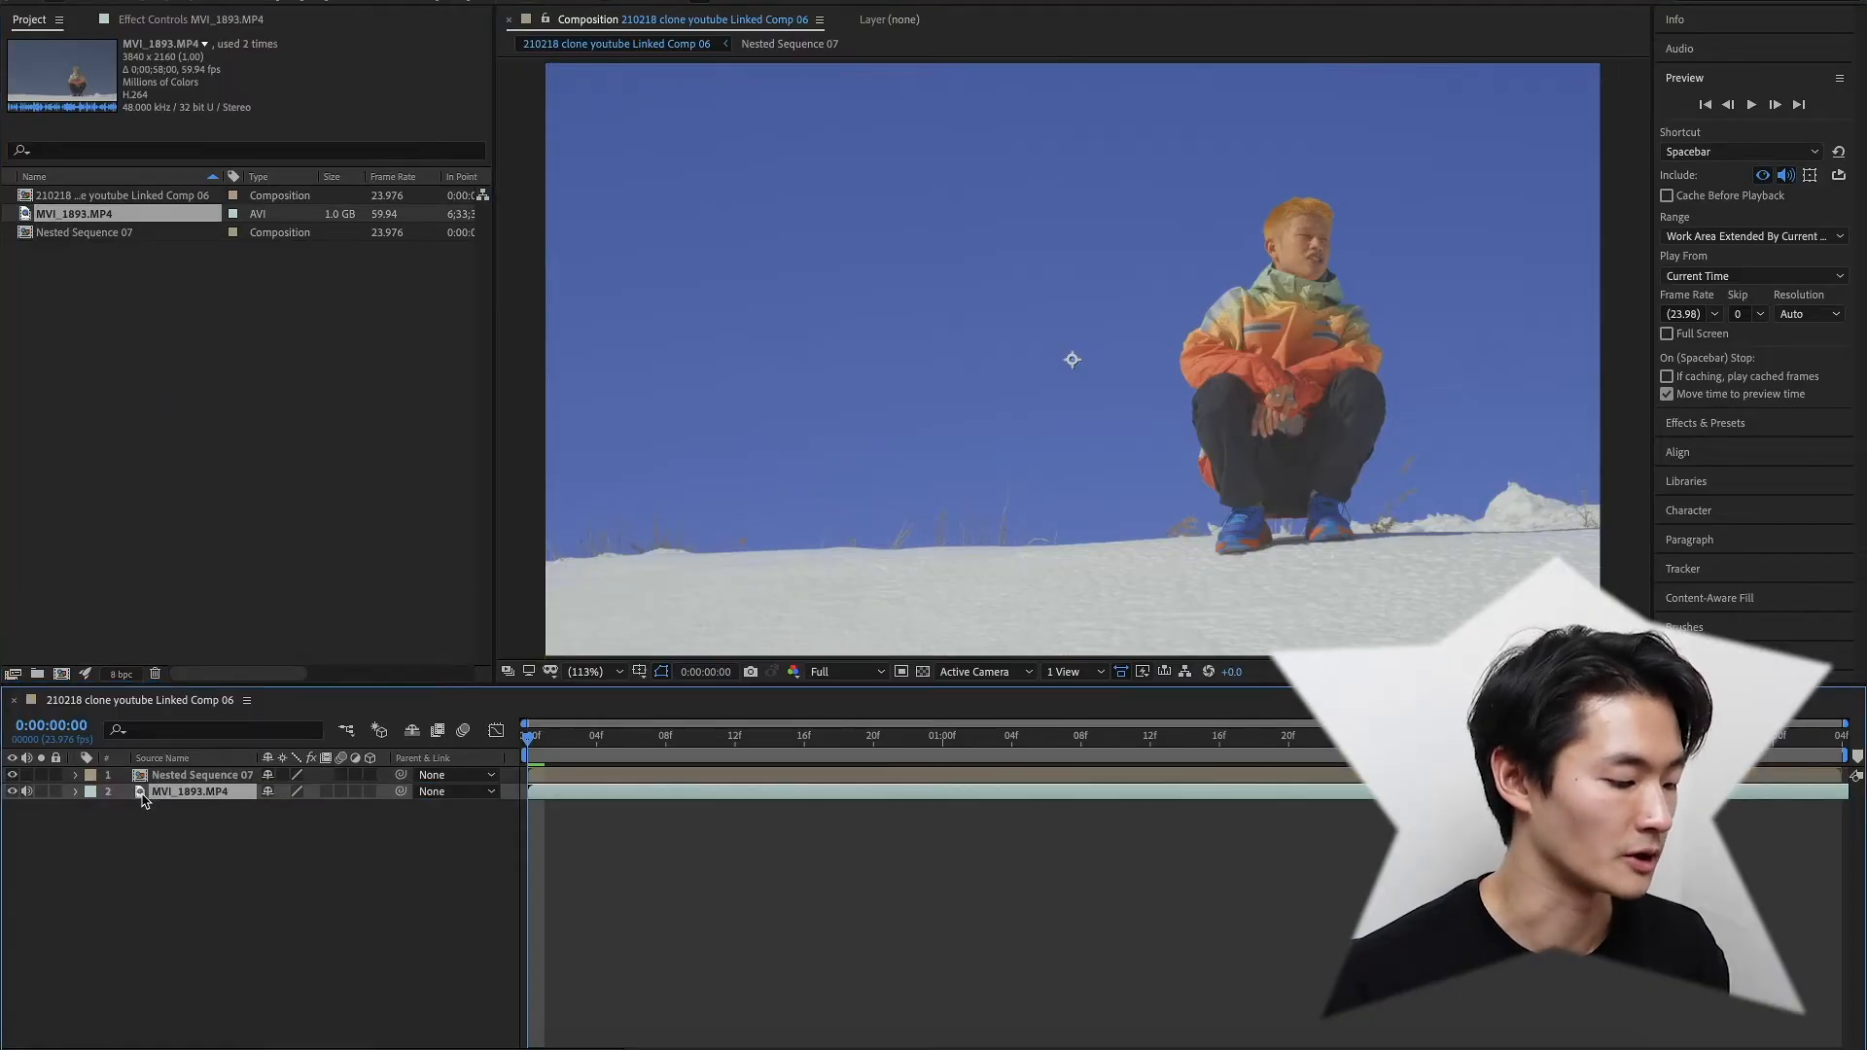
pyautogui.doubleClick(141, 794)
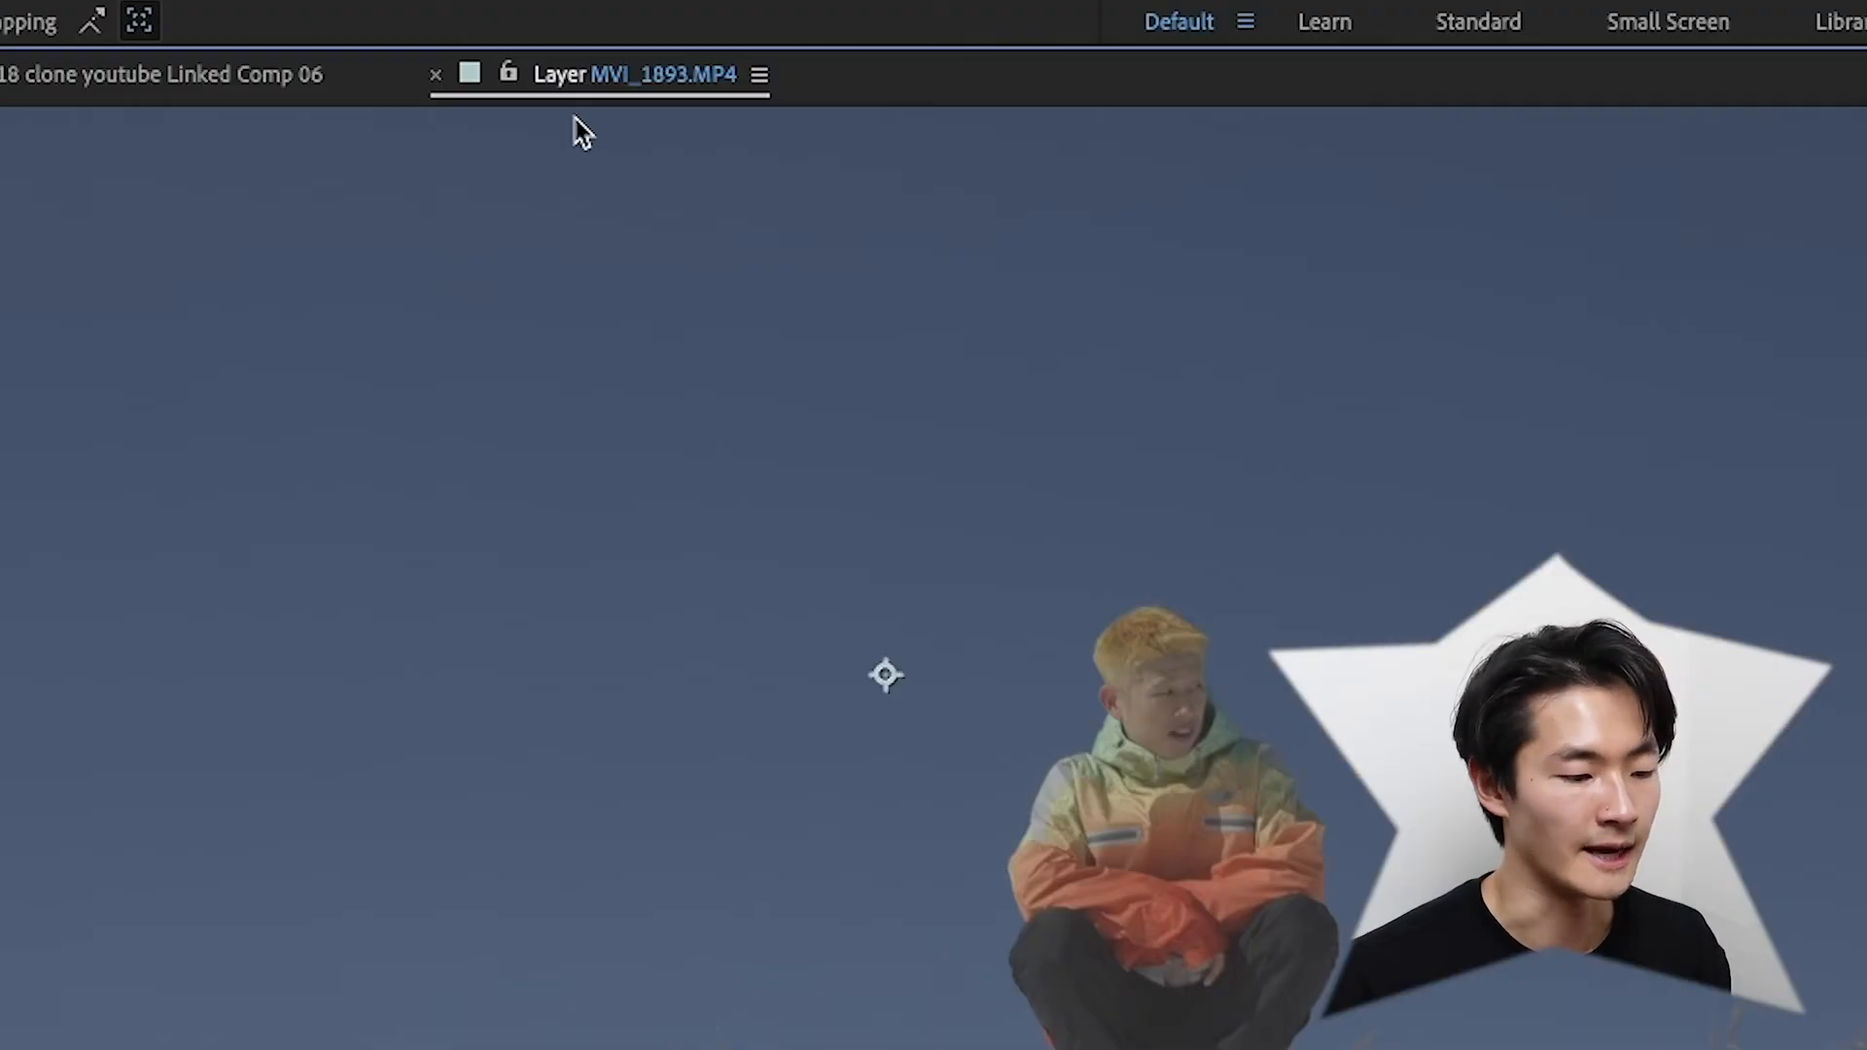
pyautogui.hotkey('ctrl', 'b')
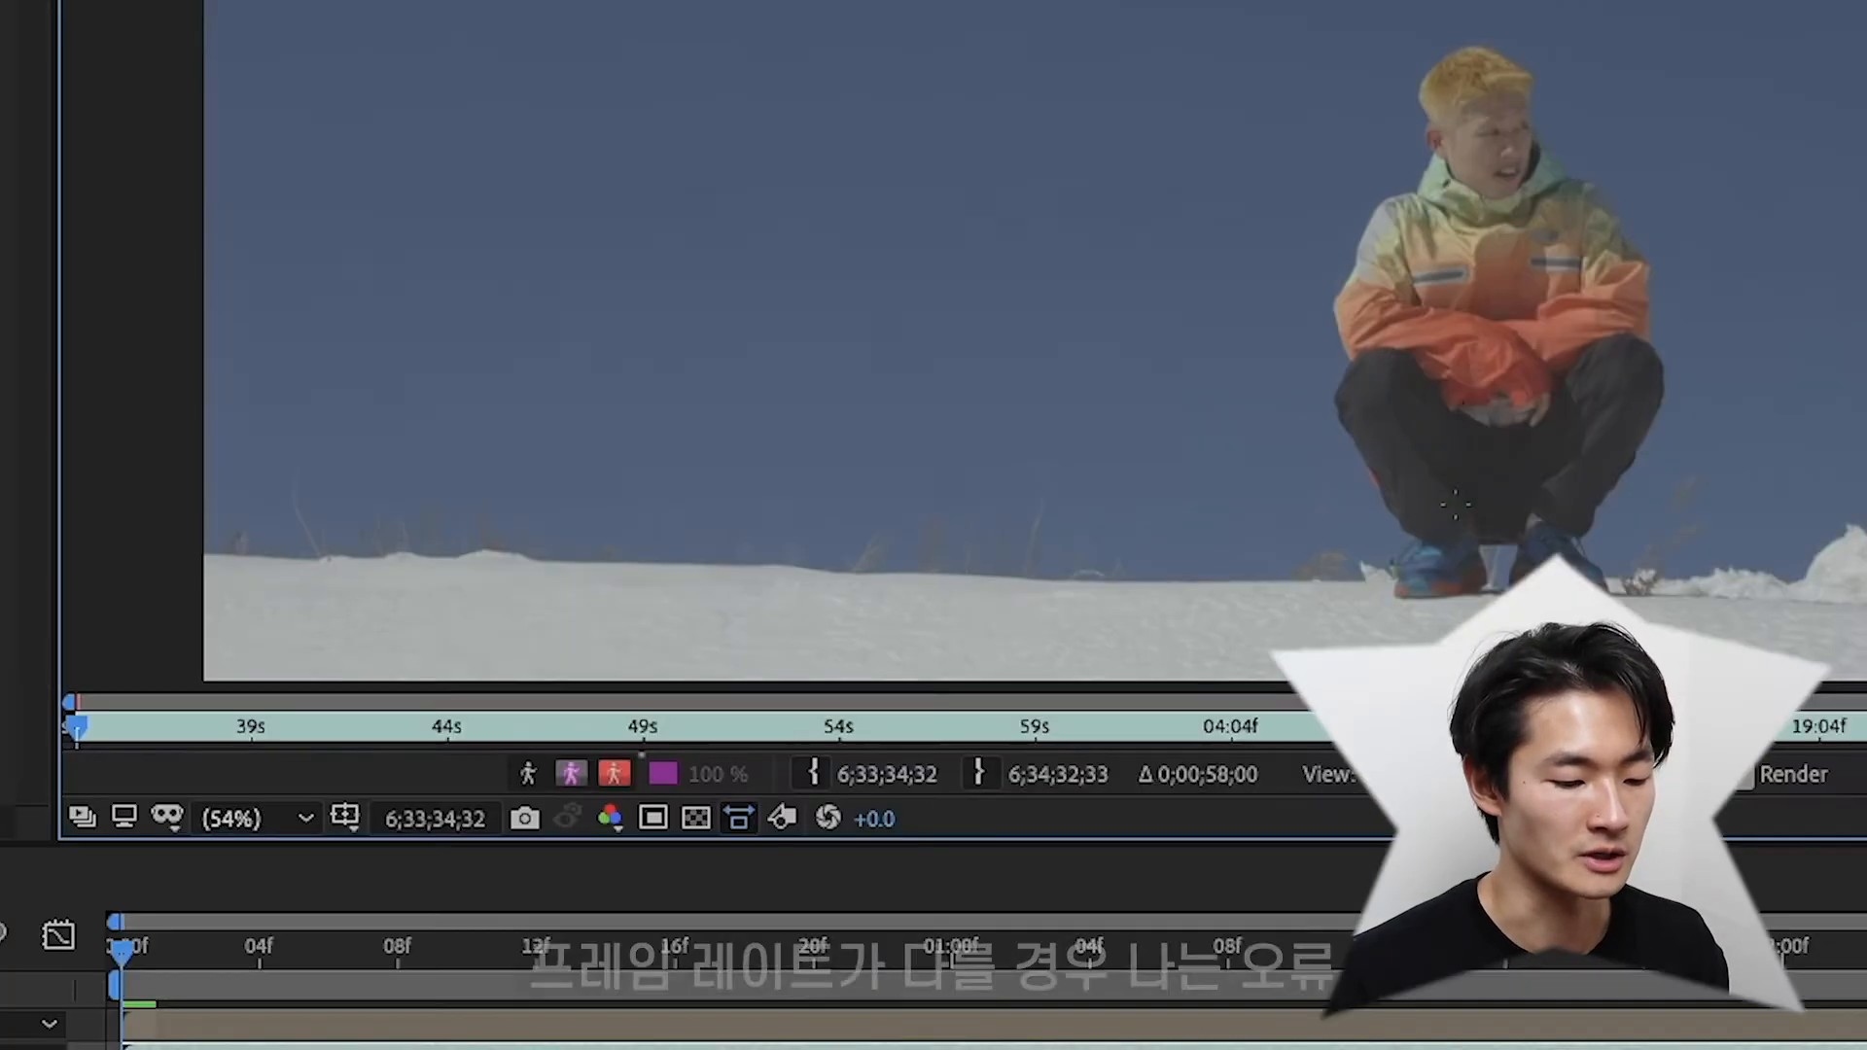
pyautogui.moveTo(1202, 424); pyautogui.dragTo(1218, 567)
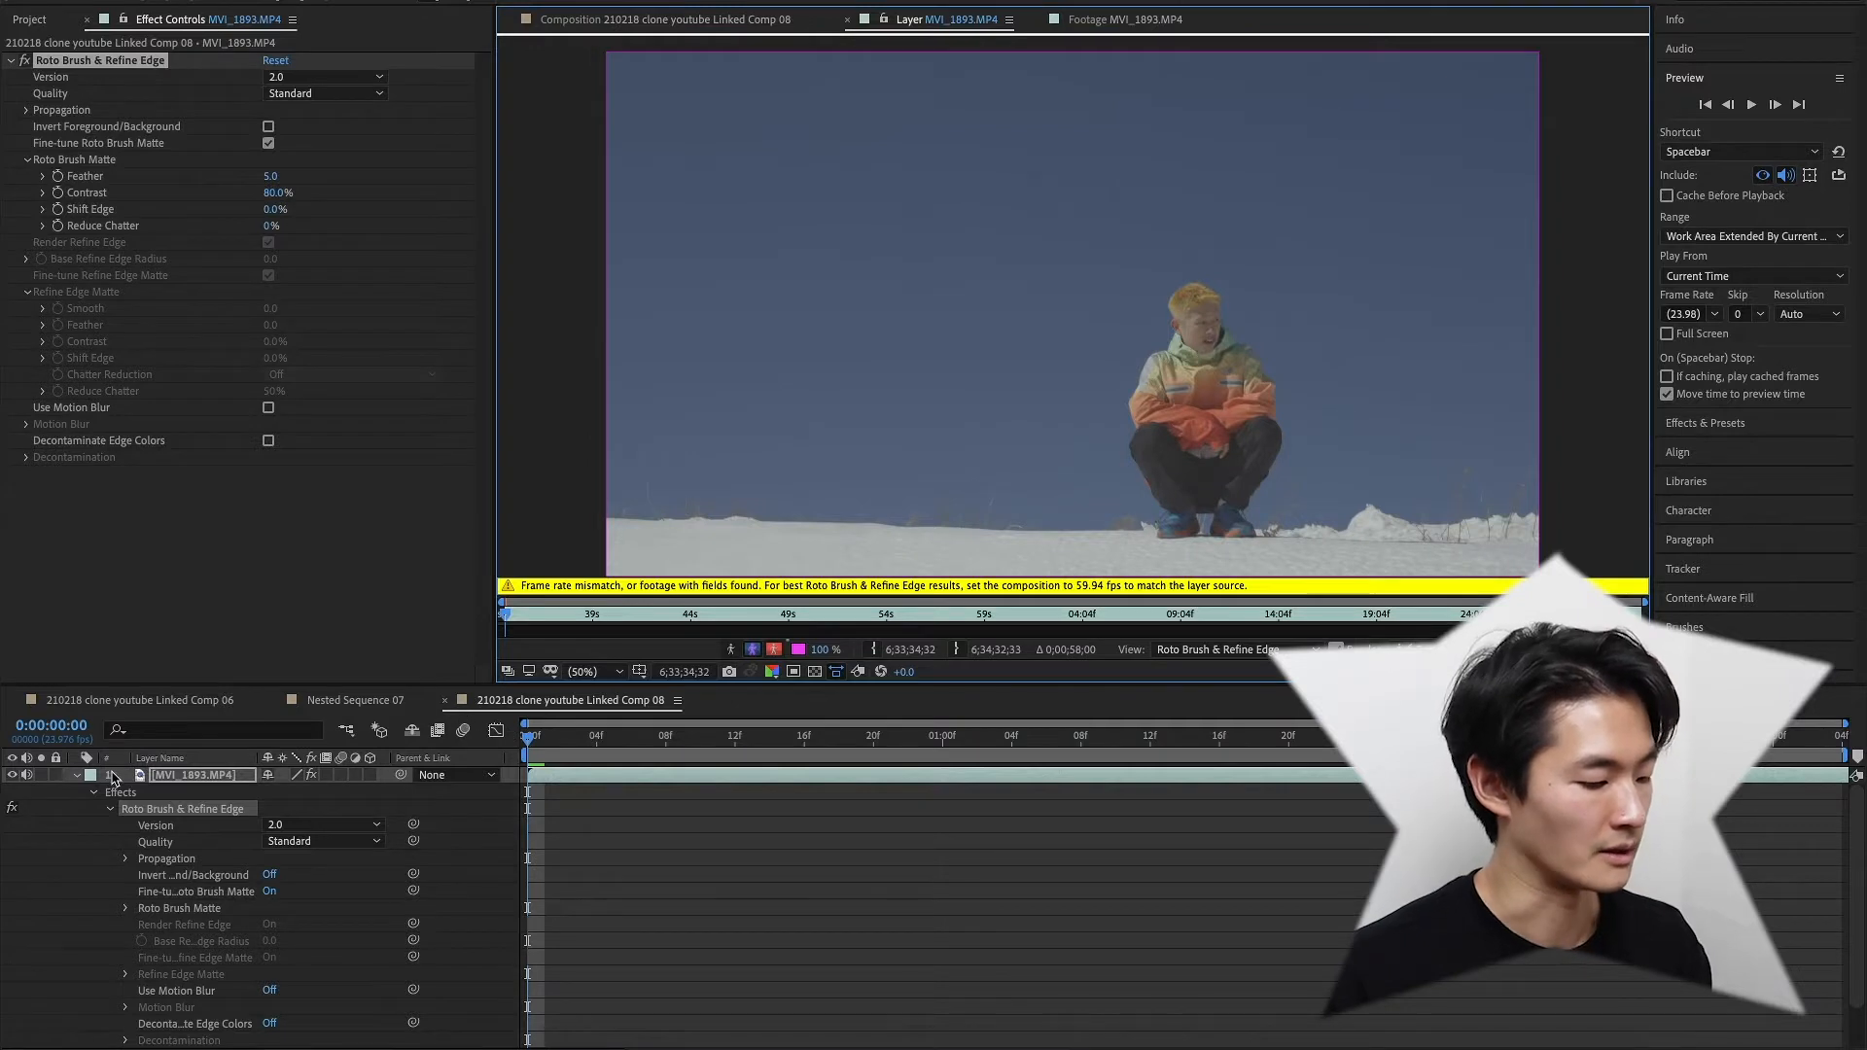
# Collapse the MVI_1893.MP4 layer's properties in the linked composition and pre-compose the layer
pyautogui.click(78, 775)
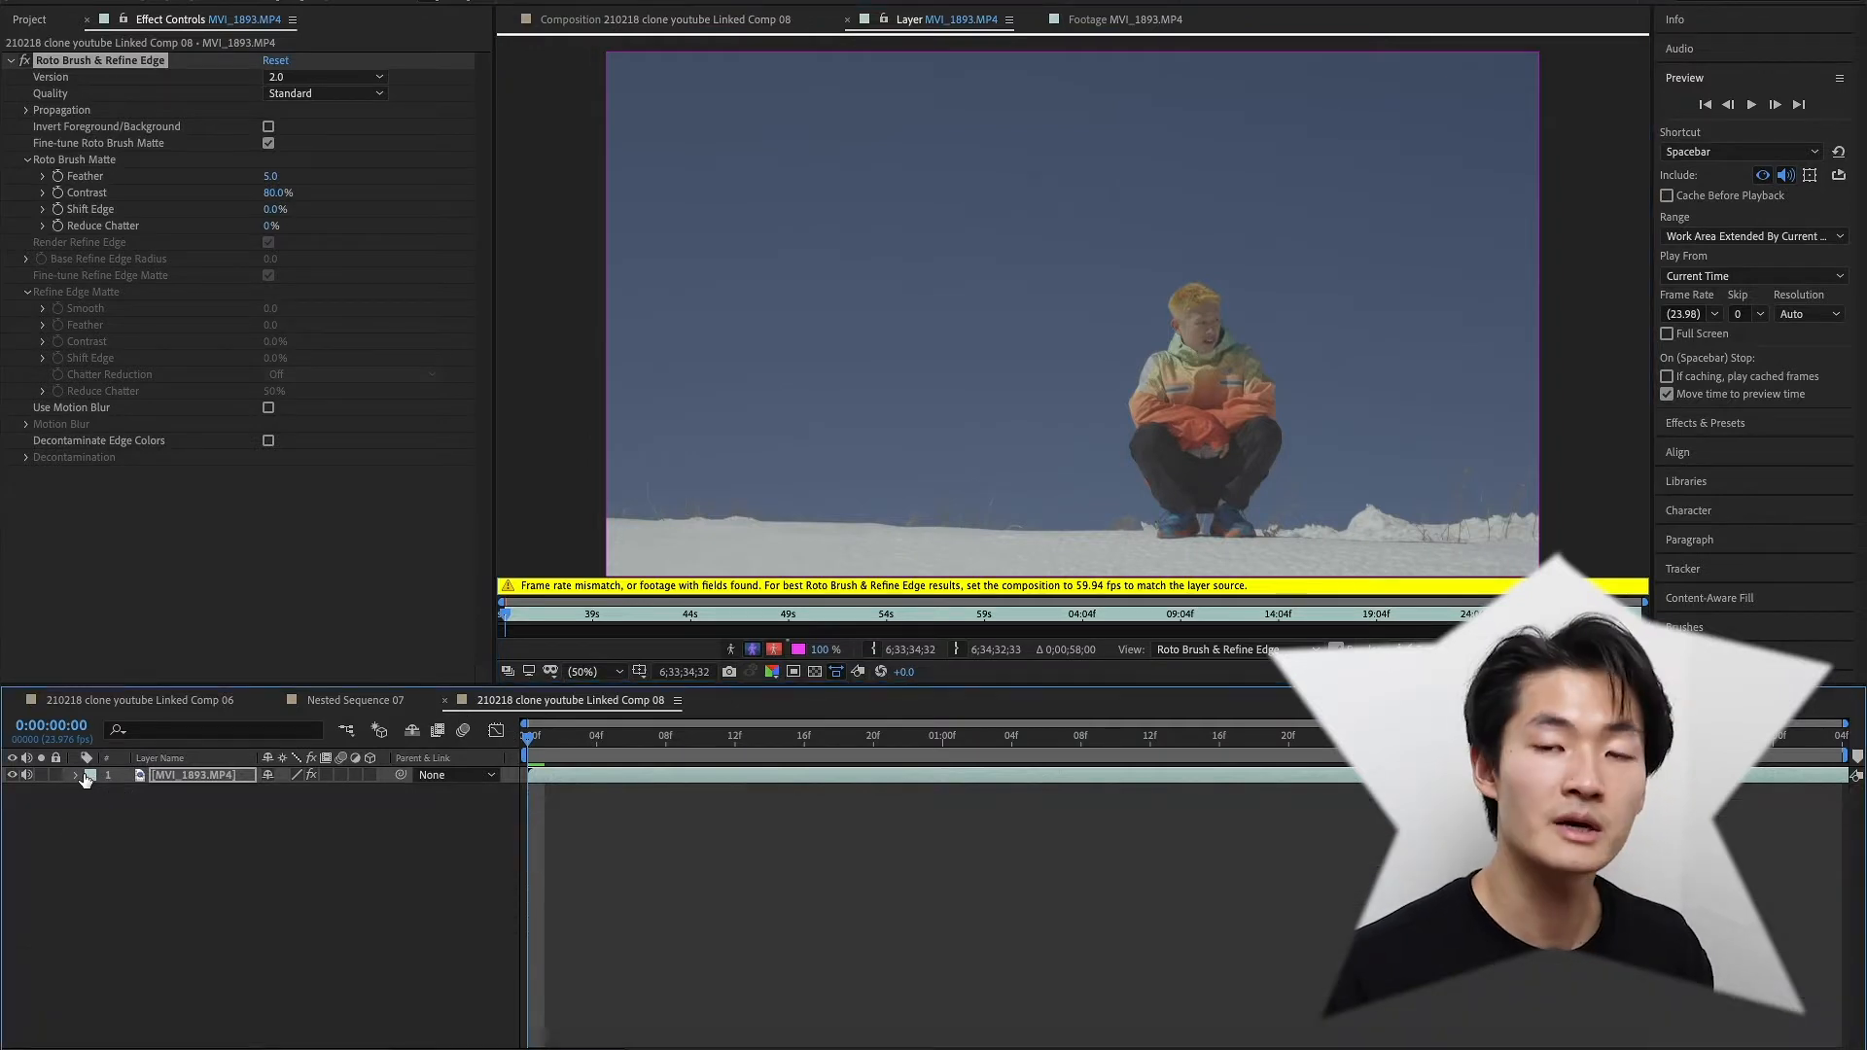
pyautogui.click(185, 778)
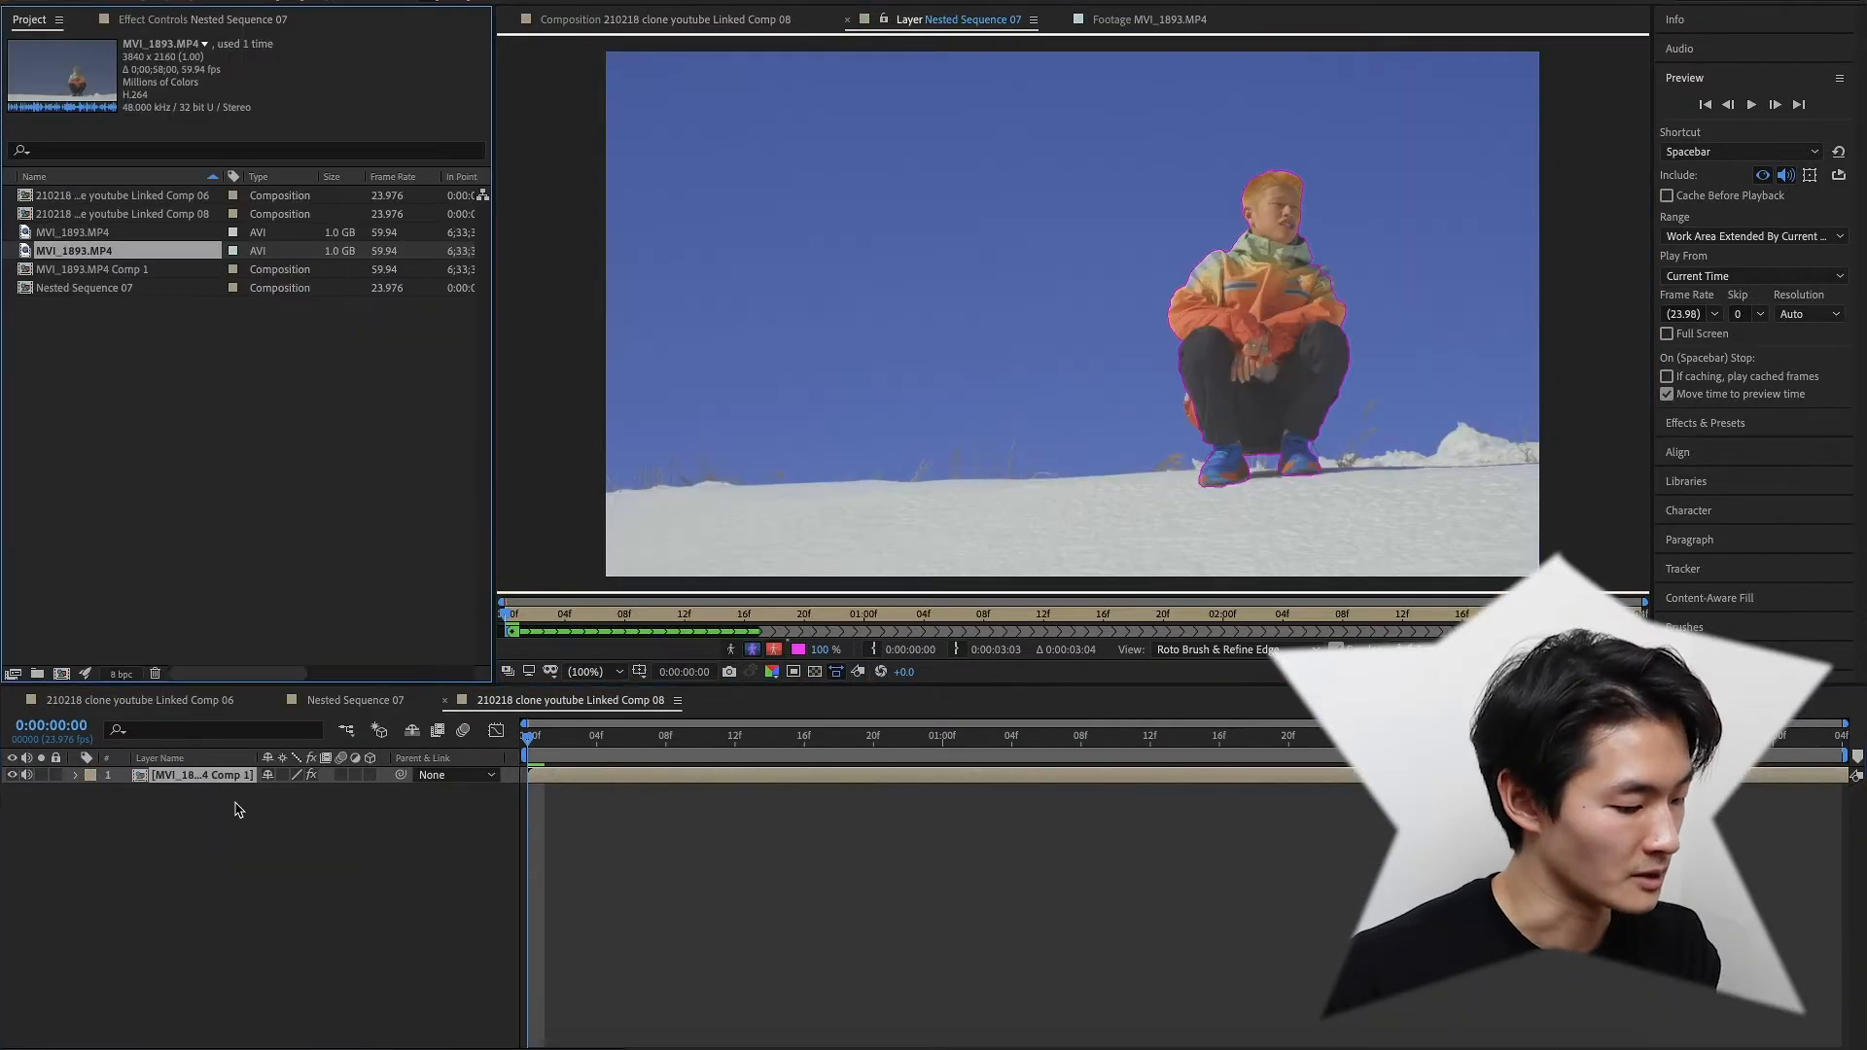
pyautogui.click(261, 773)
pyautogui.click(390, 275)
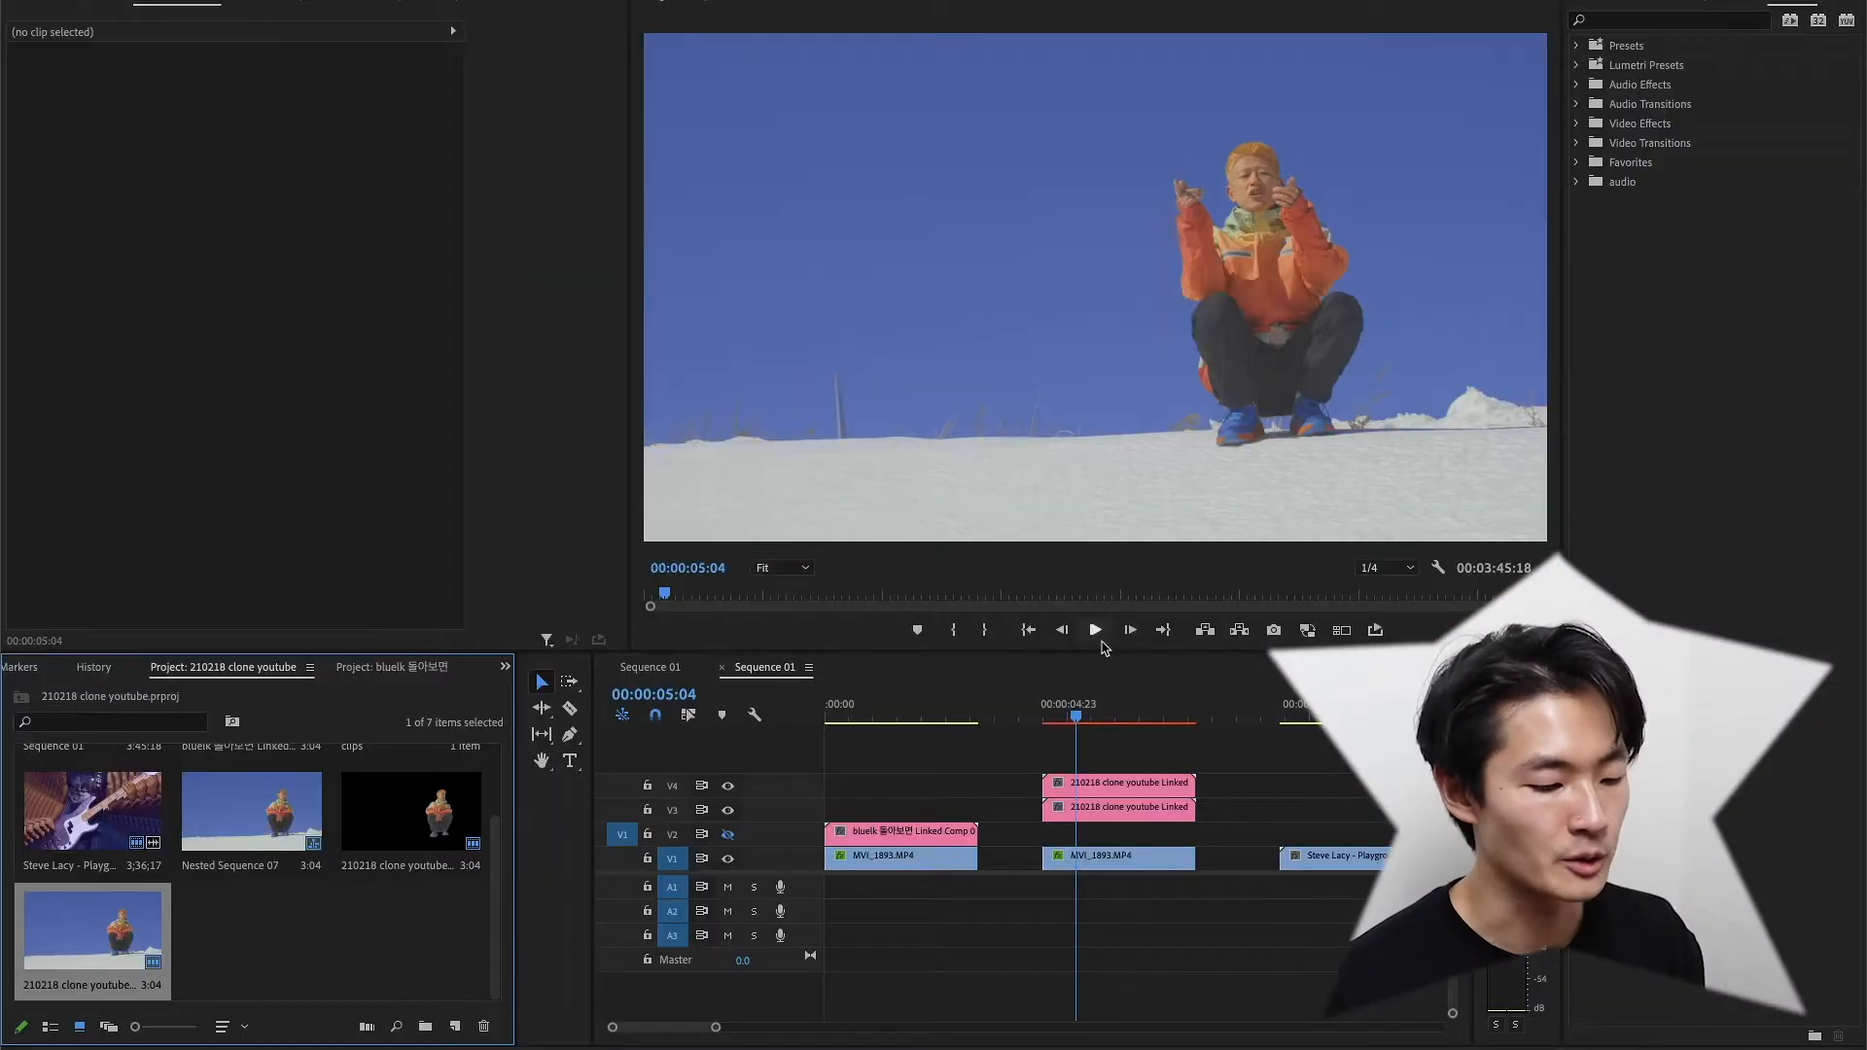
# In Premiere Pro, copy the second MVI_1893.MP4 clip from V1 up to V5 and nest the copy
pyautogui.moveTo(1124, 869); pyautogui.dragTo(1118, 764)
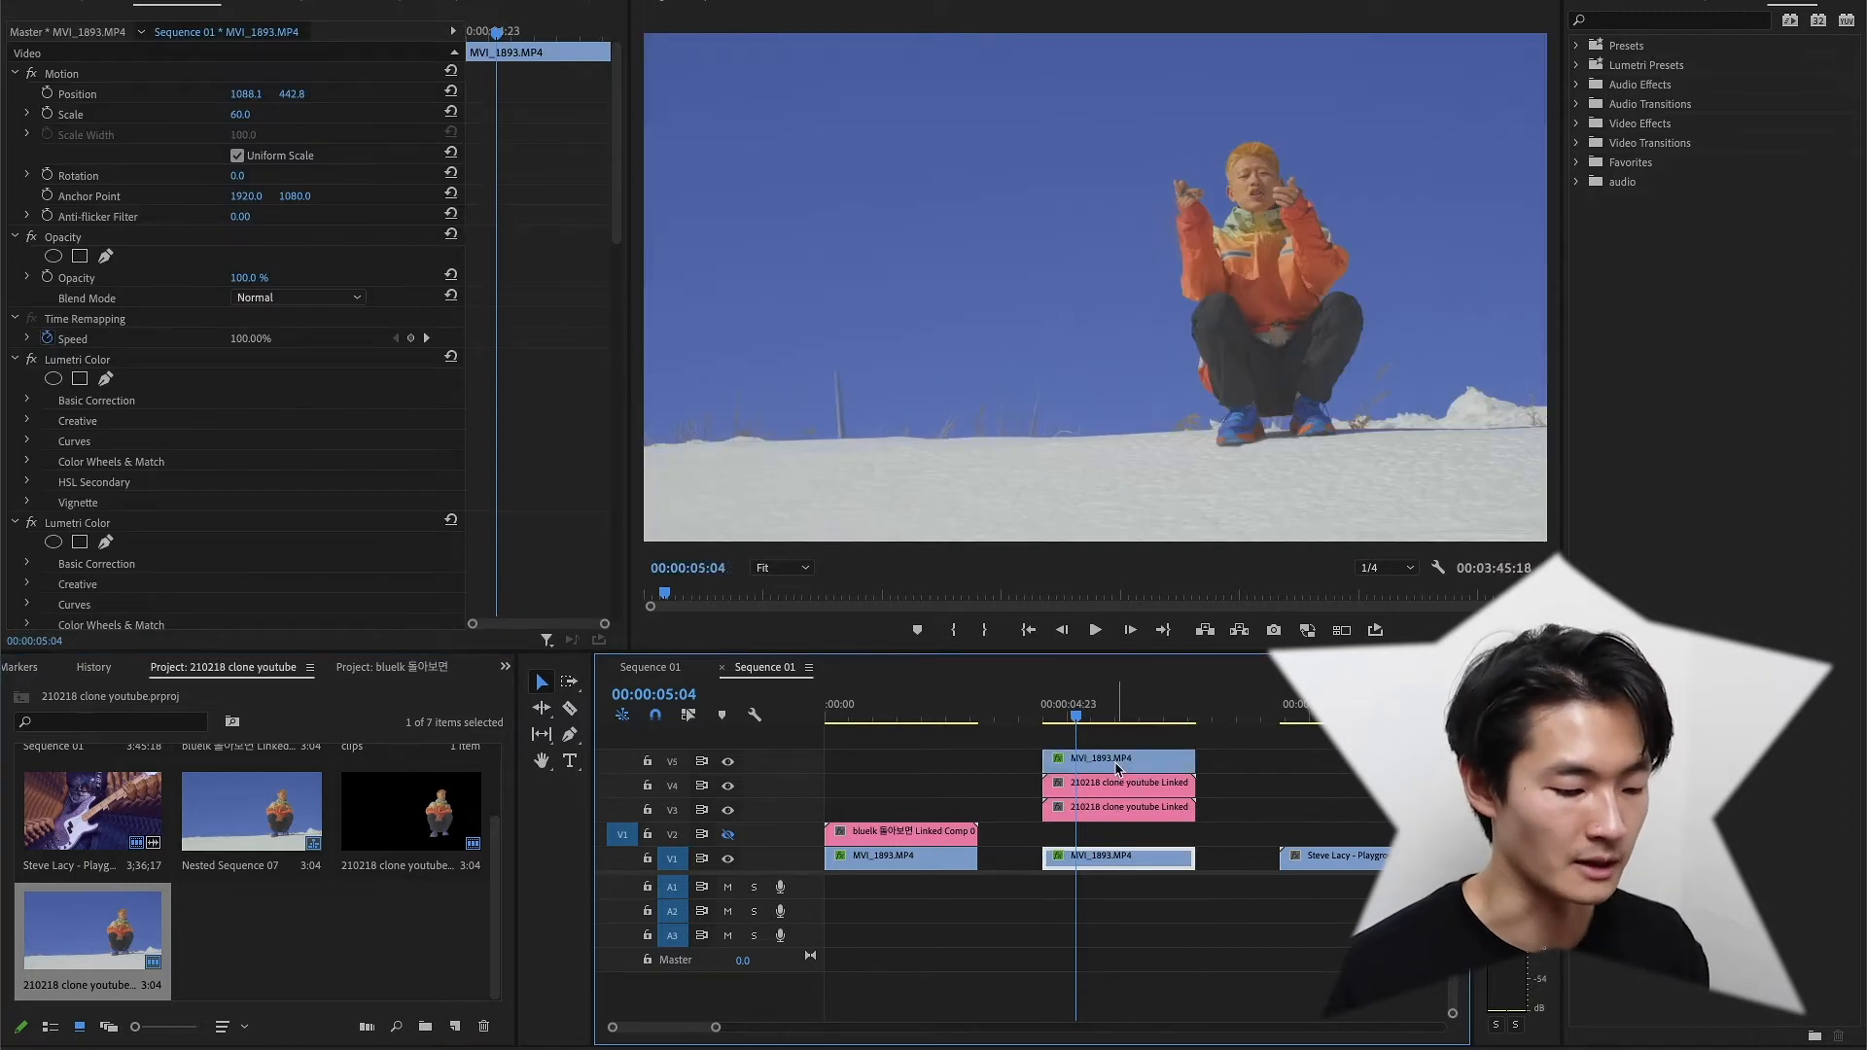
pyautogui.rightClick(1118, 763)
pyautogui.click(1158, 609)
pyautogui.press('Return')
pyautogui.rightClick(1144, 764)
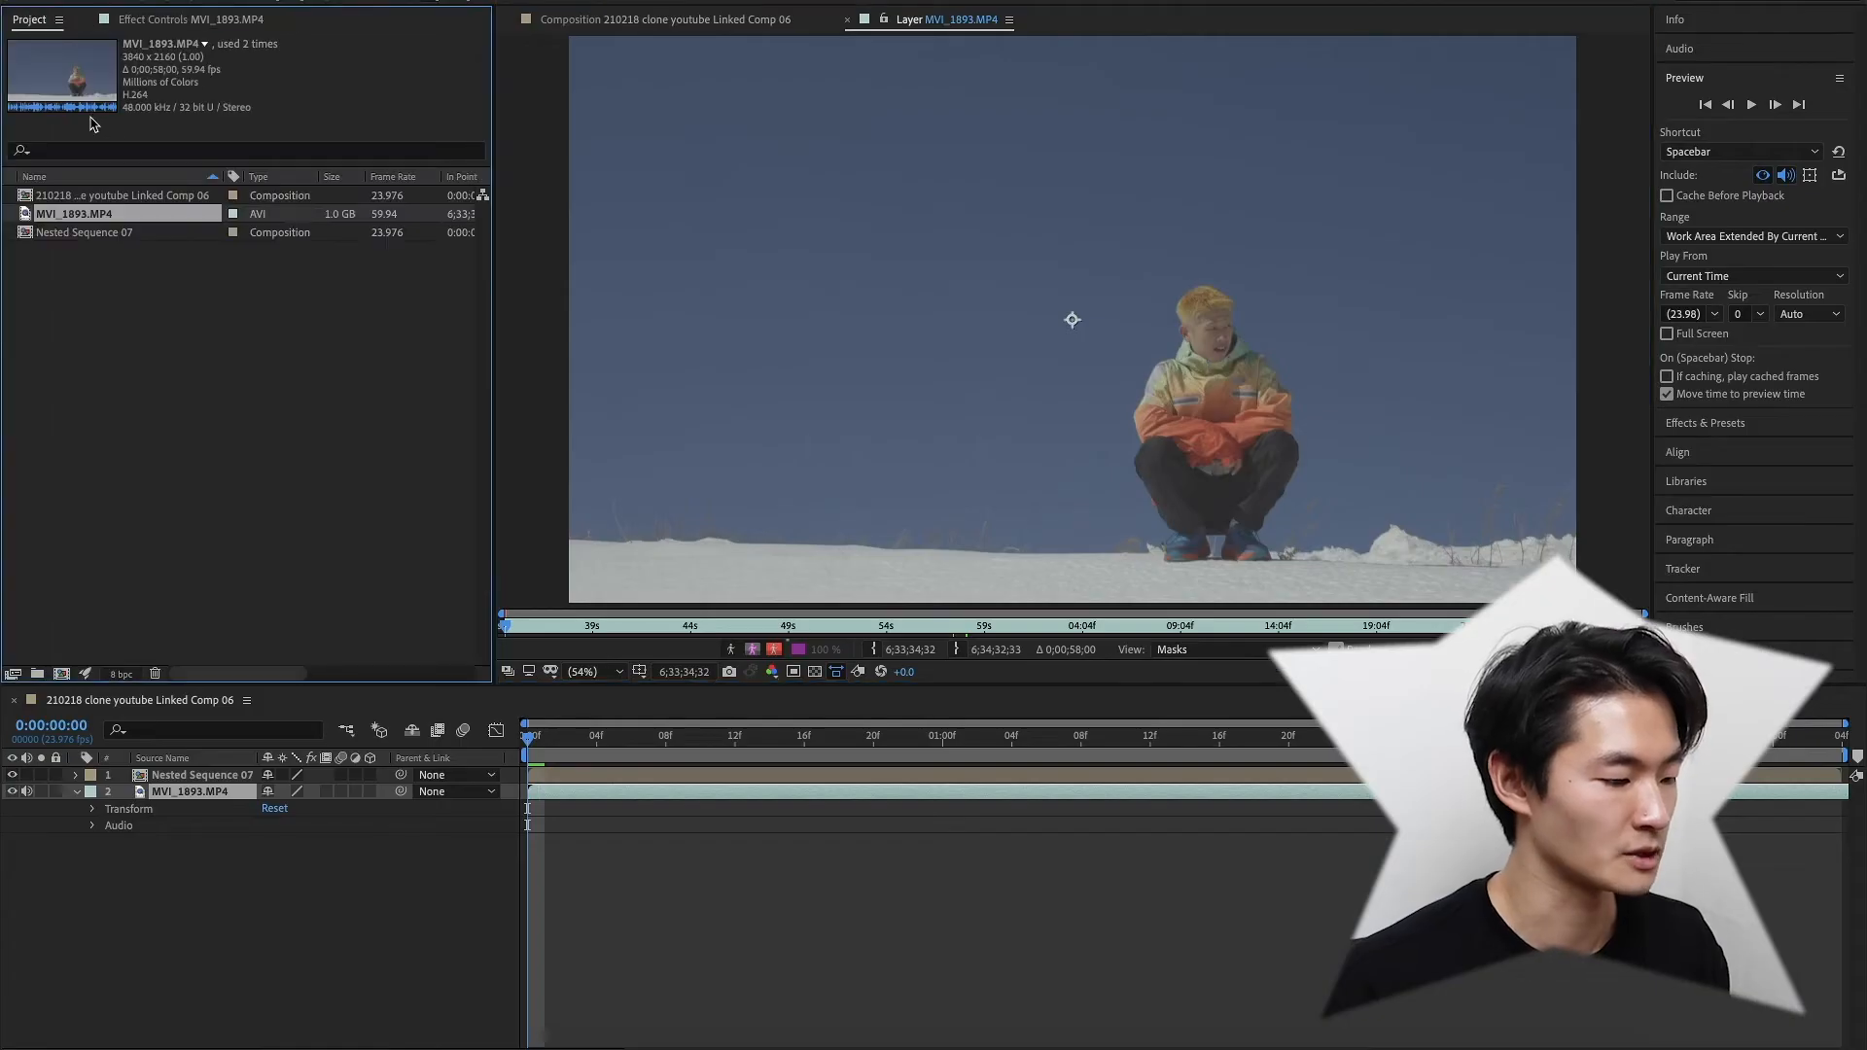
# In After Effects, add Nested Sequence 07 to the composition again and delete the MVI_1893.MP4 layer and the older nested layer
pyautogui.click(70, 234)
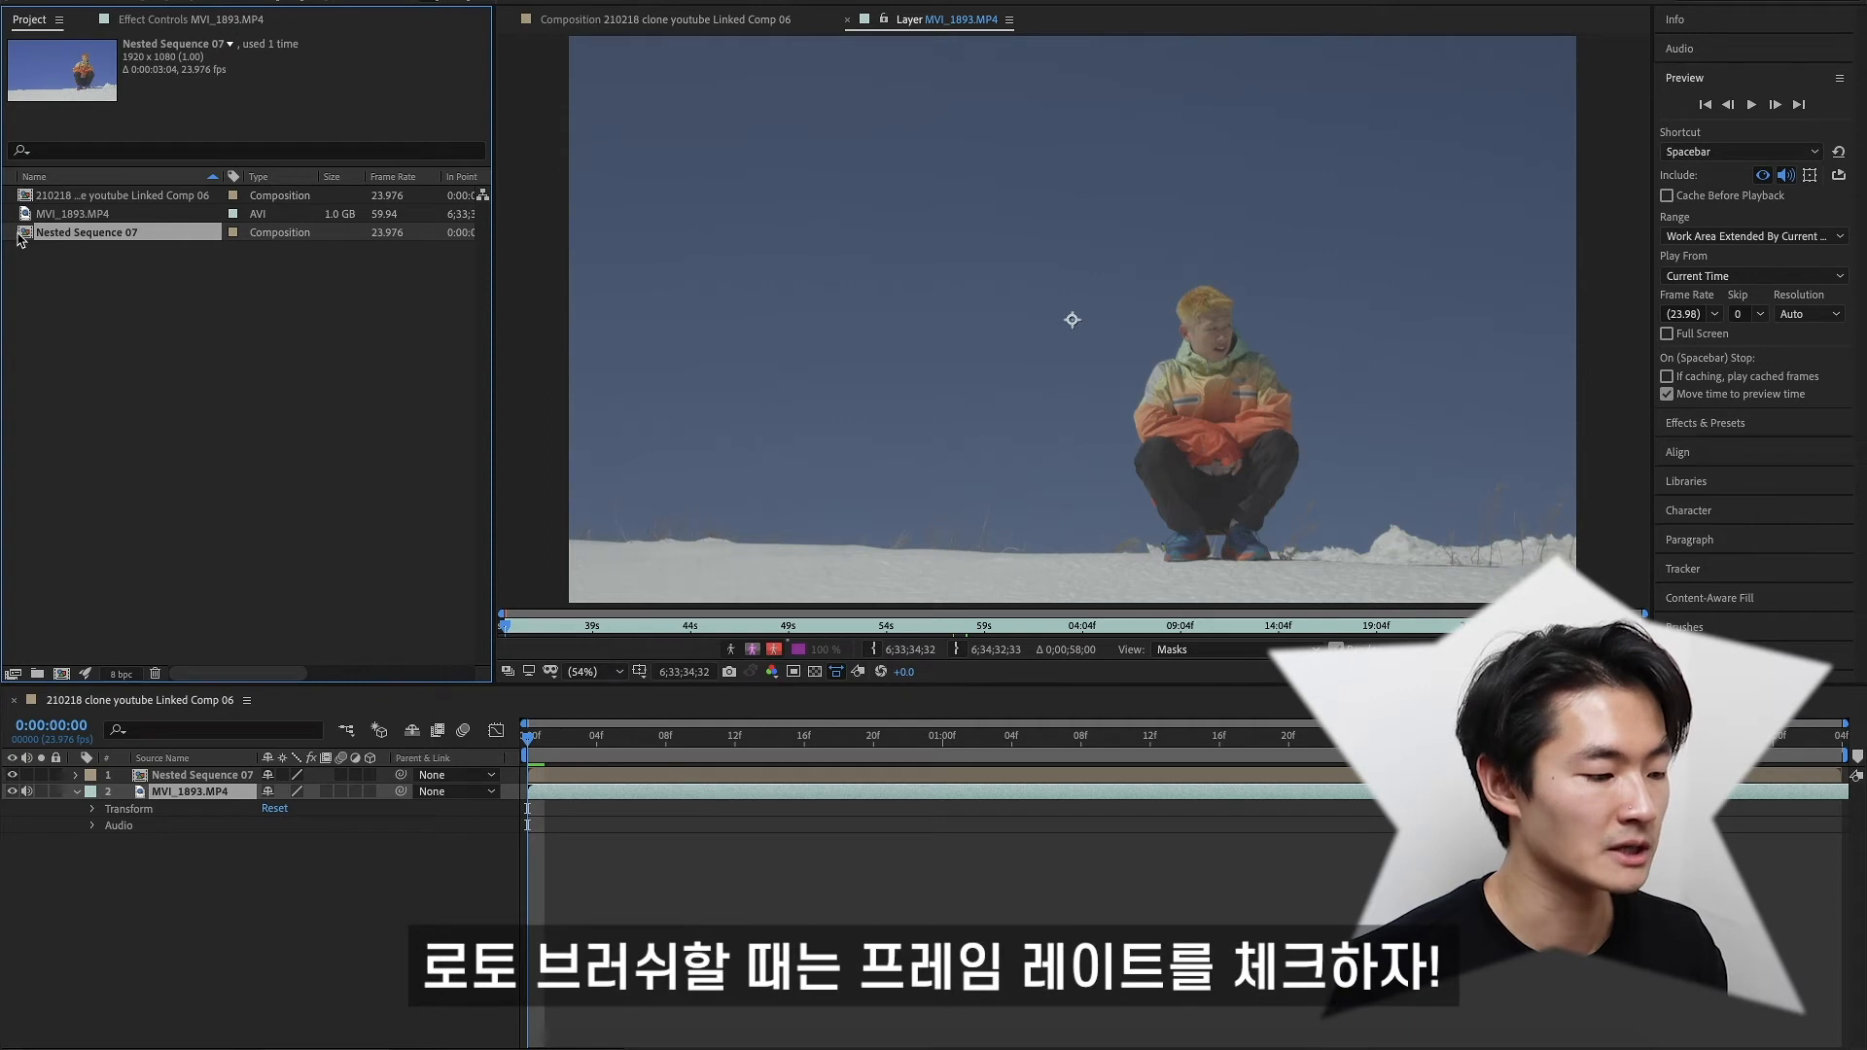
pyautogui.moveTo(27, 236); pyautogui.dragTo(182, 883)
pyautogui.click(162, 791)
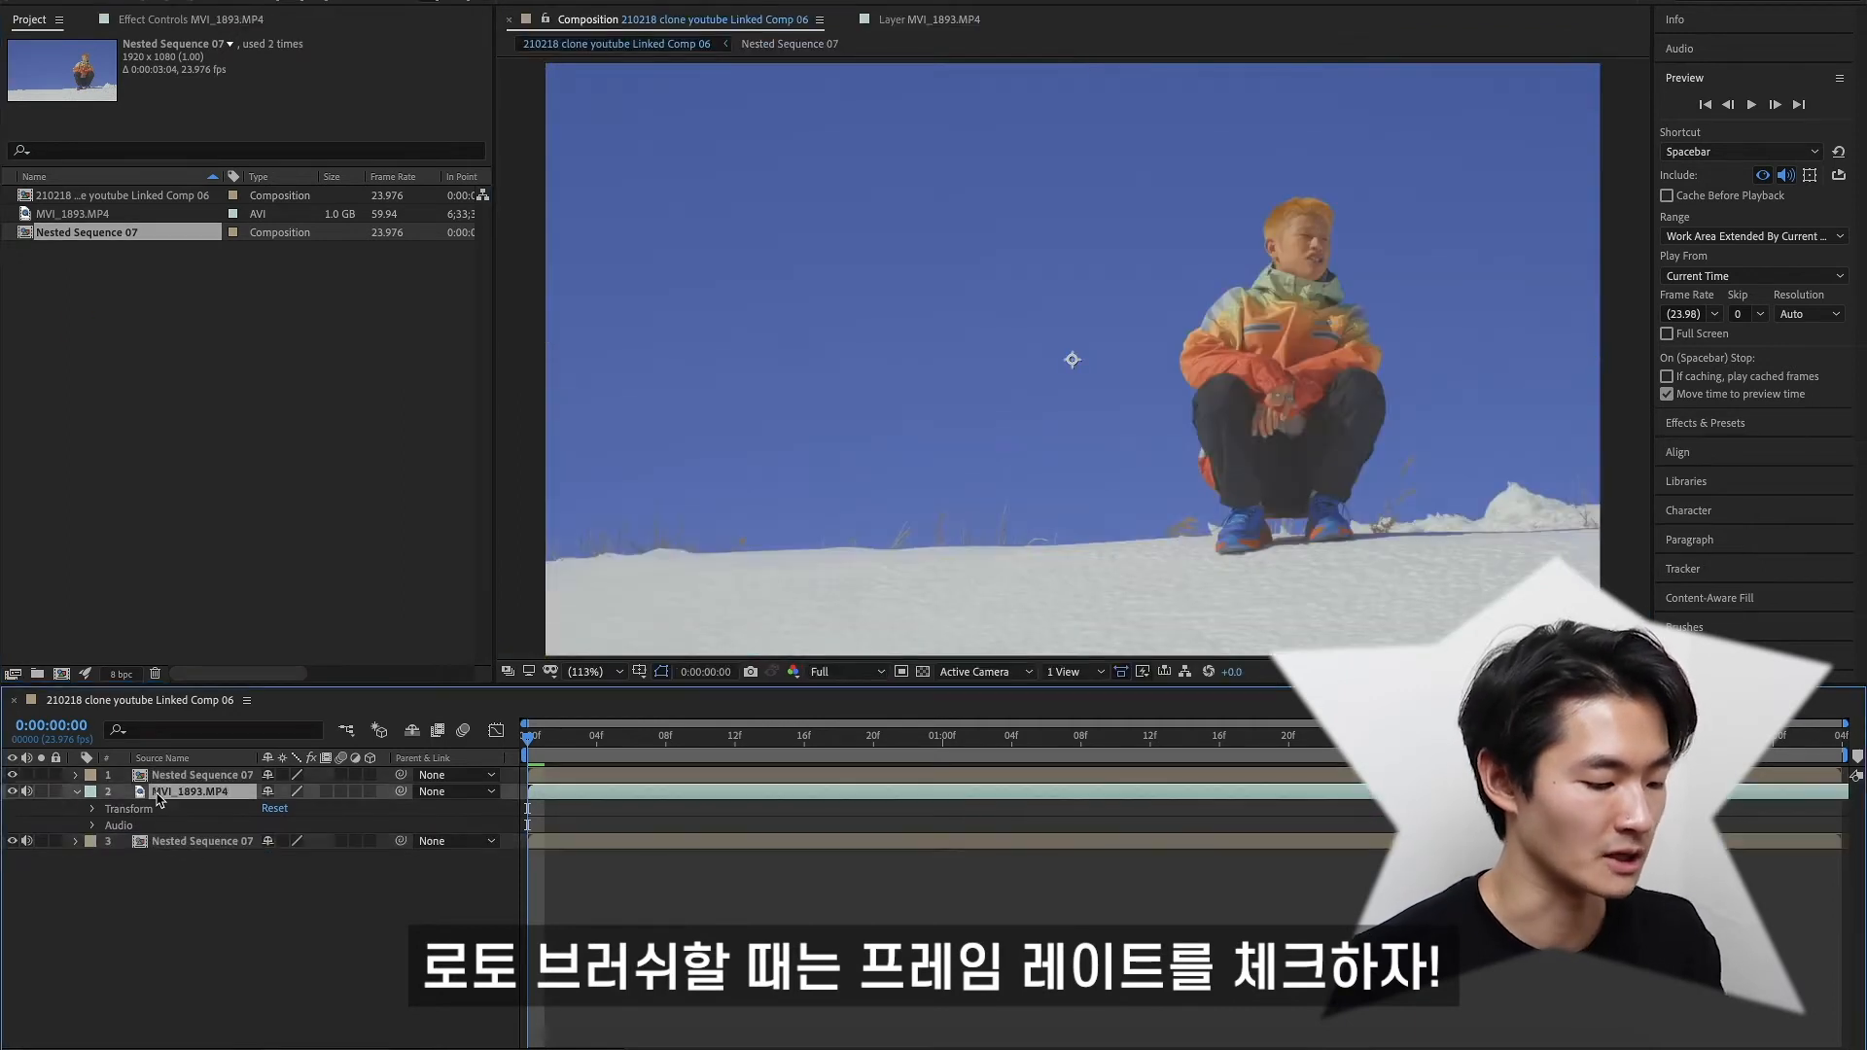
pyautogui.keyDown('shift'); pyautogui.click(165, 776); pyautogui.keyUp('shift')
pyautogui.press('Delete')
# Open the Nested Sequence 07 layer for rotoscoping and select the man with Roto Brush, excluding the snow between his feet
pyautogui.doubleClick(146, 776)
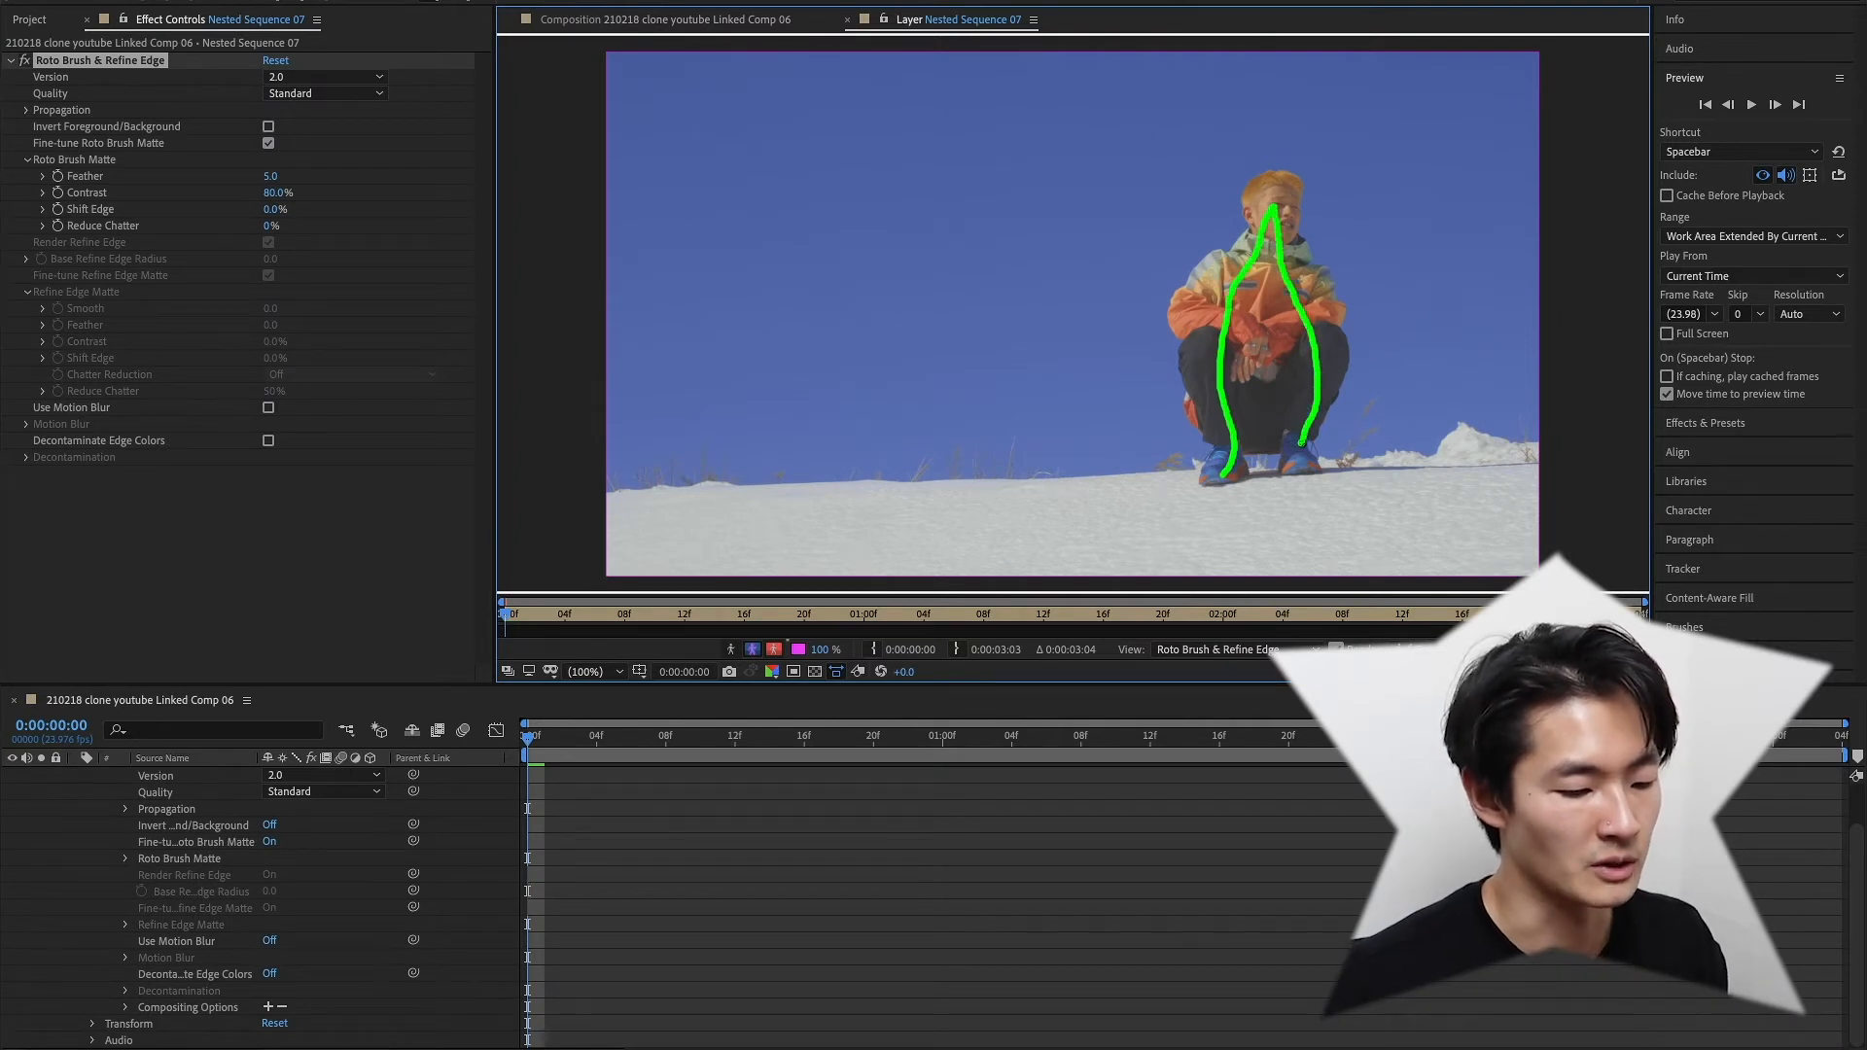
pyautogui.moveTo(1303, 439); pyautogui.dragTo(1304, 461)
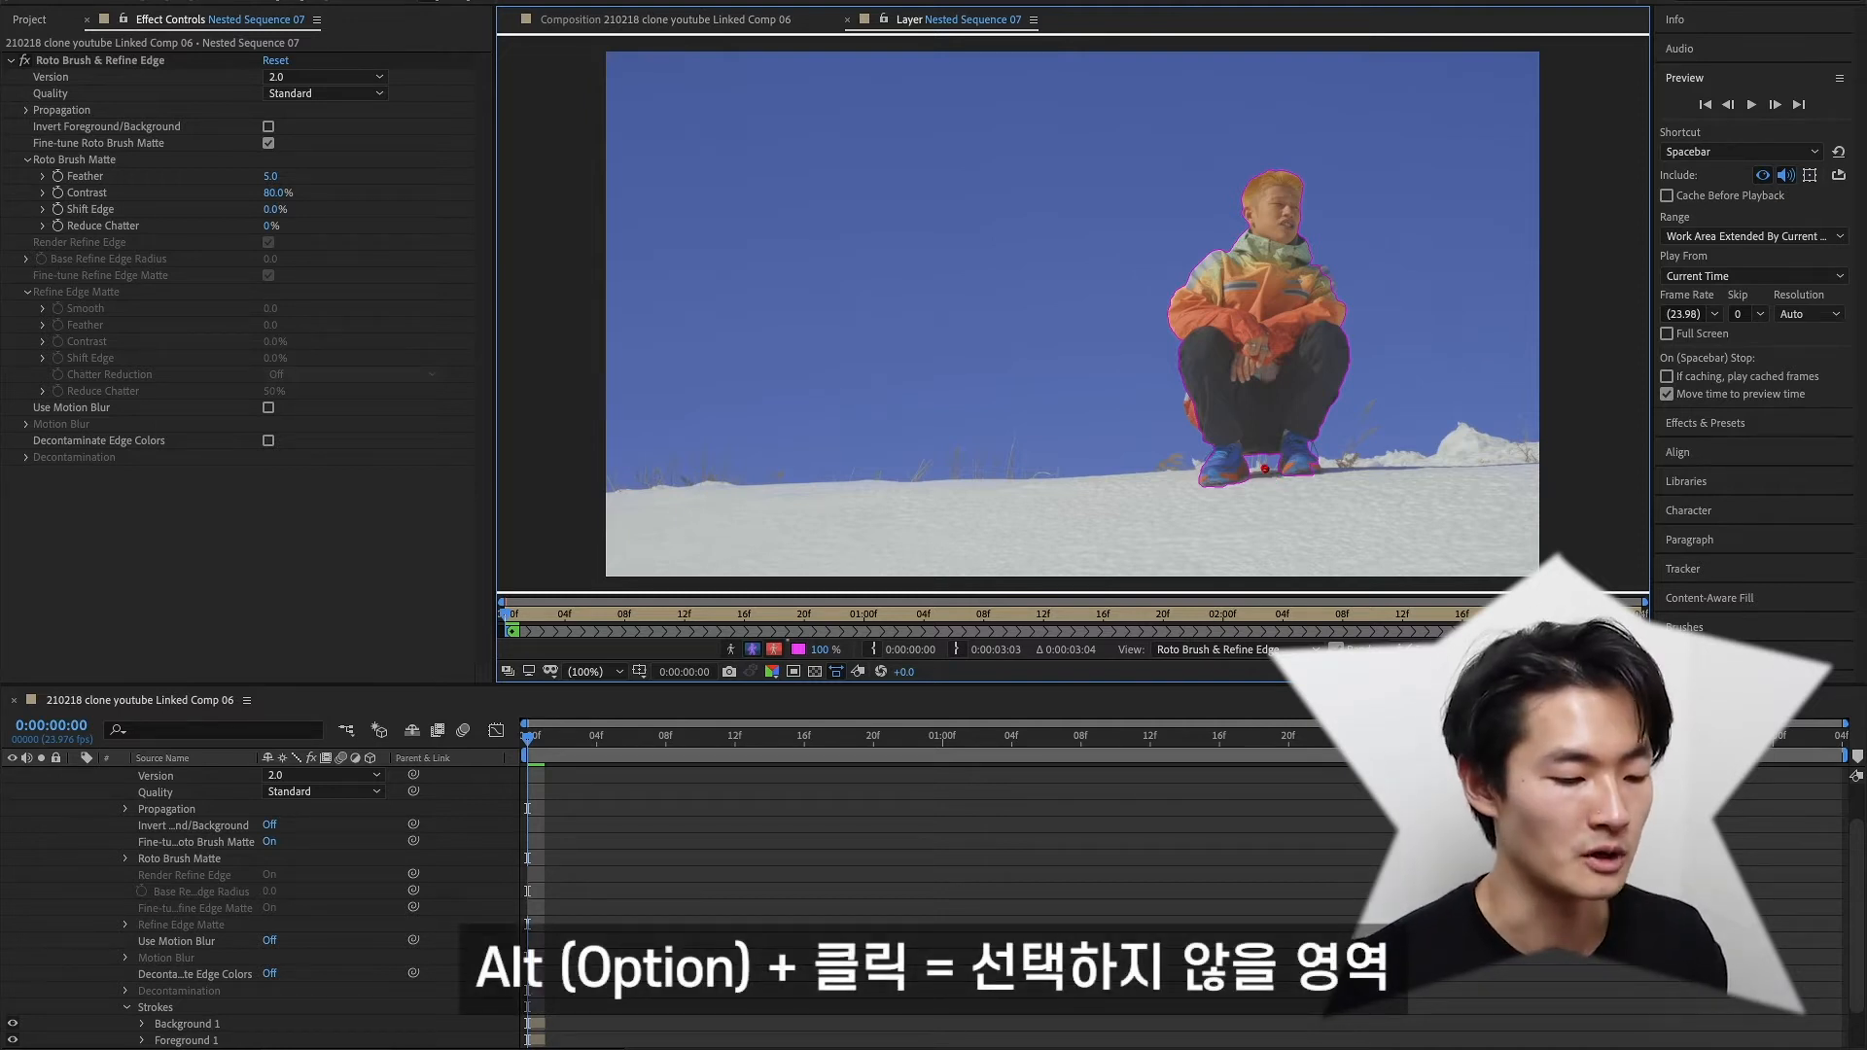
pyautogui.moveTo(1011, 212)
pyautogui.mouseDown()
pyautogui.moveTo(864, 402)
pyautogui.moveTo(1023, 243)
pyautogui.mouseUp()
pyautogui.moveTo(1382, 175)
pyautogui.mouseDown()
pyautogui.moveTo(1472, 497)
pyautogui.moveTo(1109, 538)
pyautogui.moveTo(1324, 124)
pyautogui.mouseUp()
pyautogui.moveTo(1216, 146)
pyautogui.mouseDown()
pyautogui.moveTo(917, 467)
pyautogui.moveTo(1429, 418)
pyautogui.moveTo(1230, 137)
pyautogui.mouseUp()
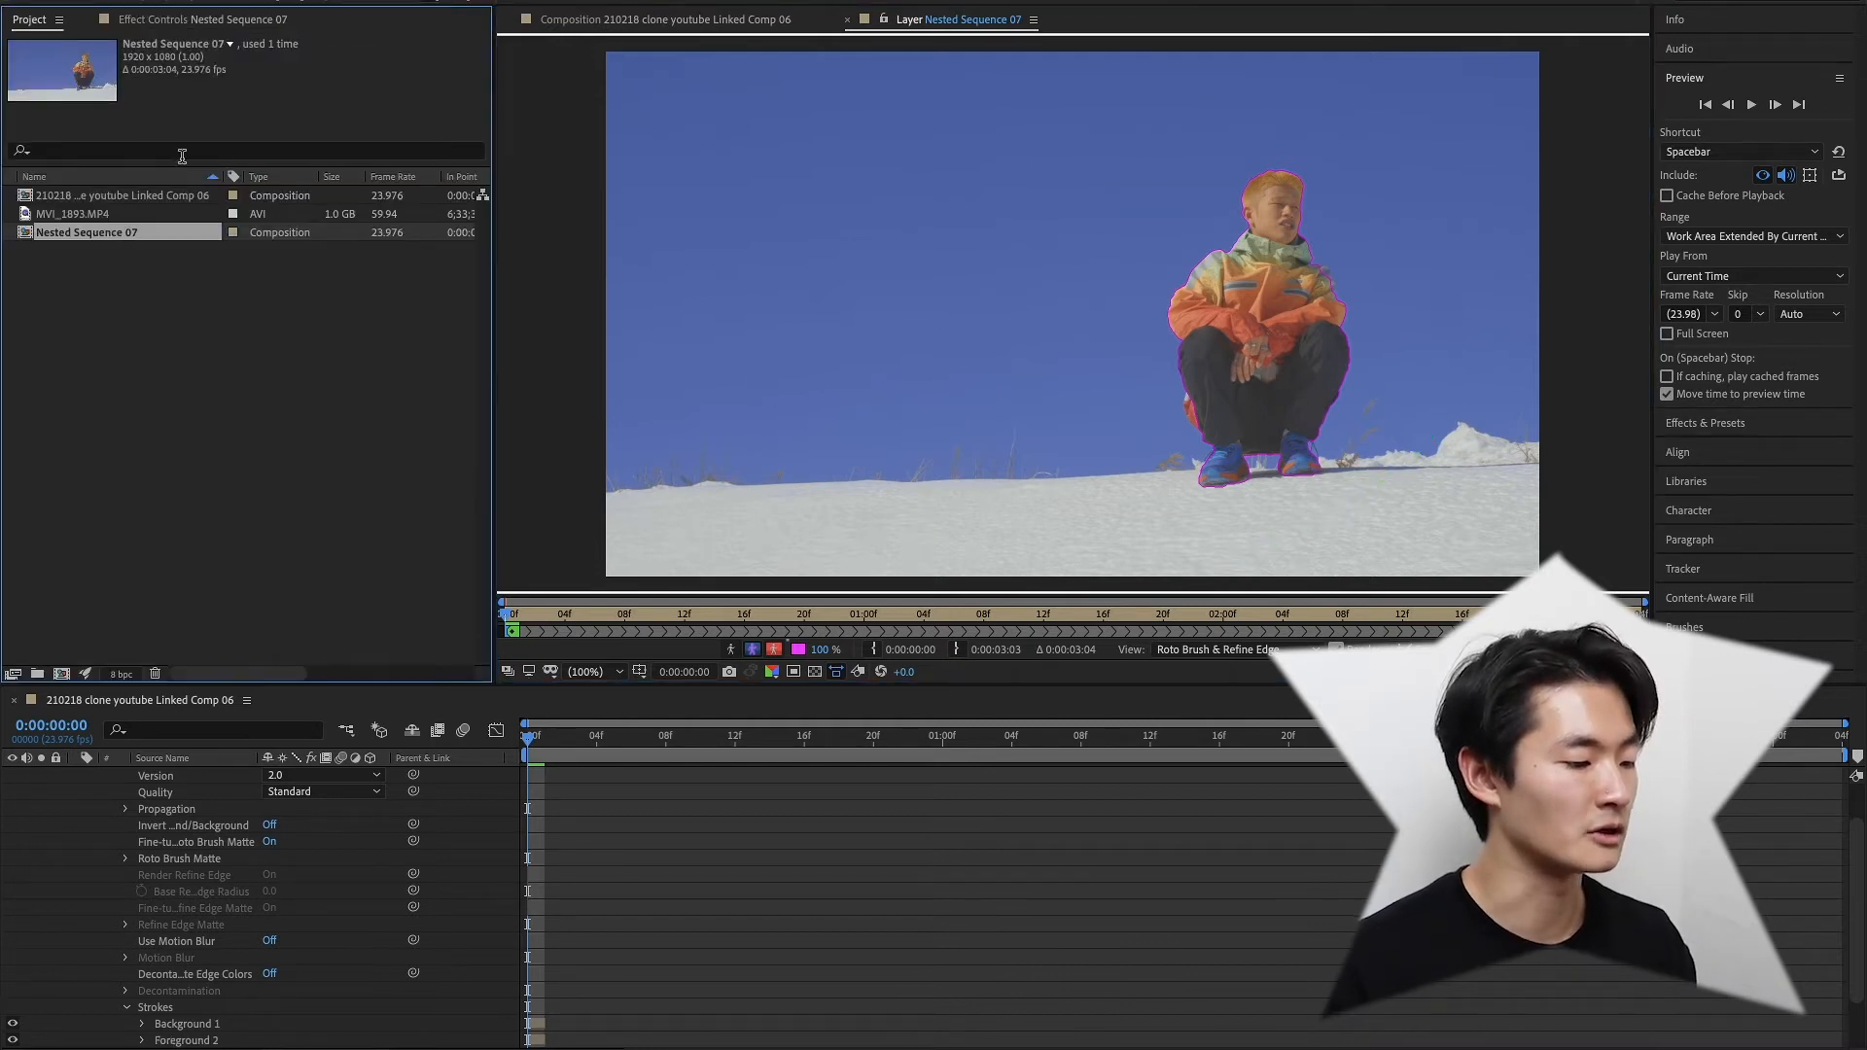
# View MVI_1893.MP4 as footage and Nested Sequence 07 as a composition to compare them with the Layer view
pyautogui.doubleClick(100, 218)
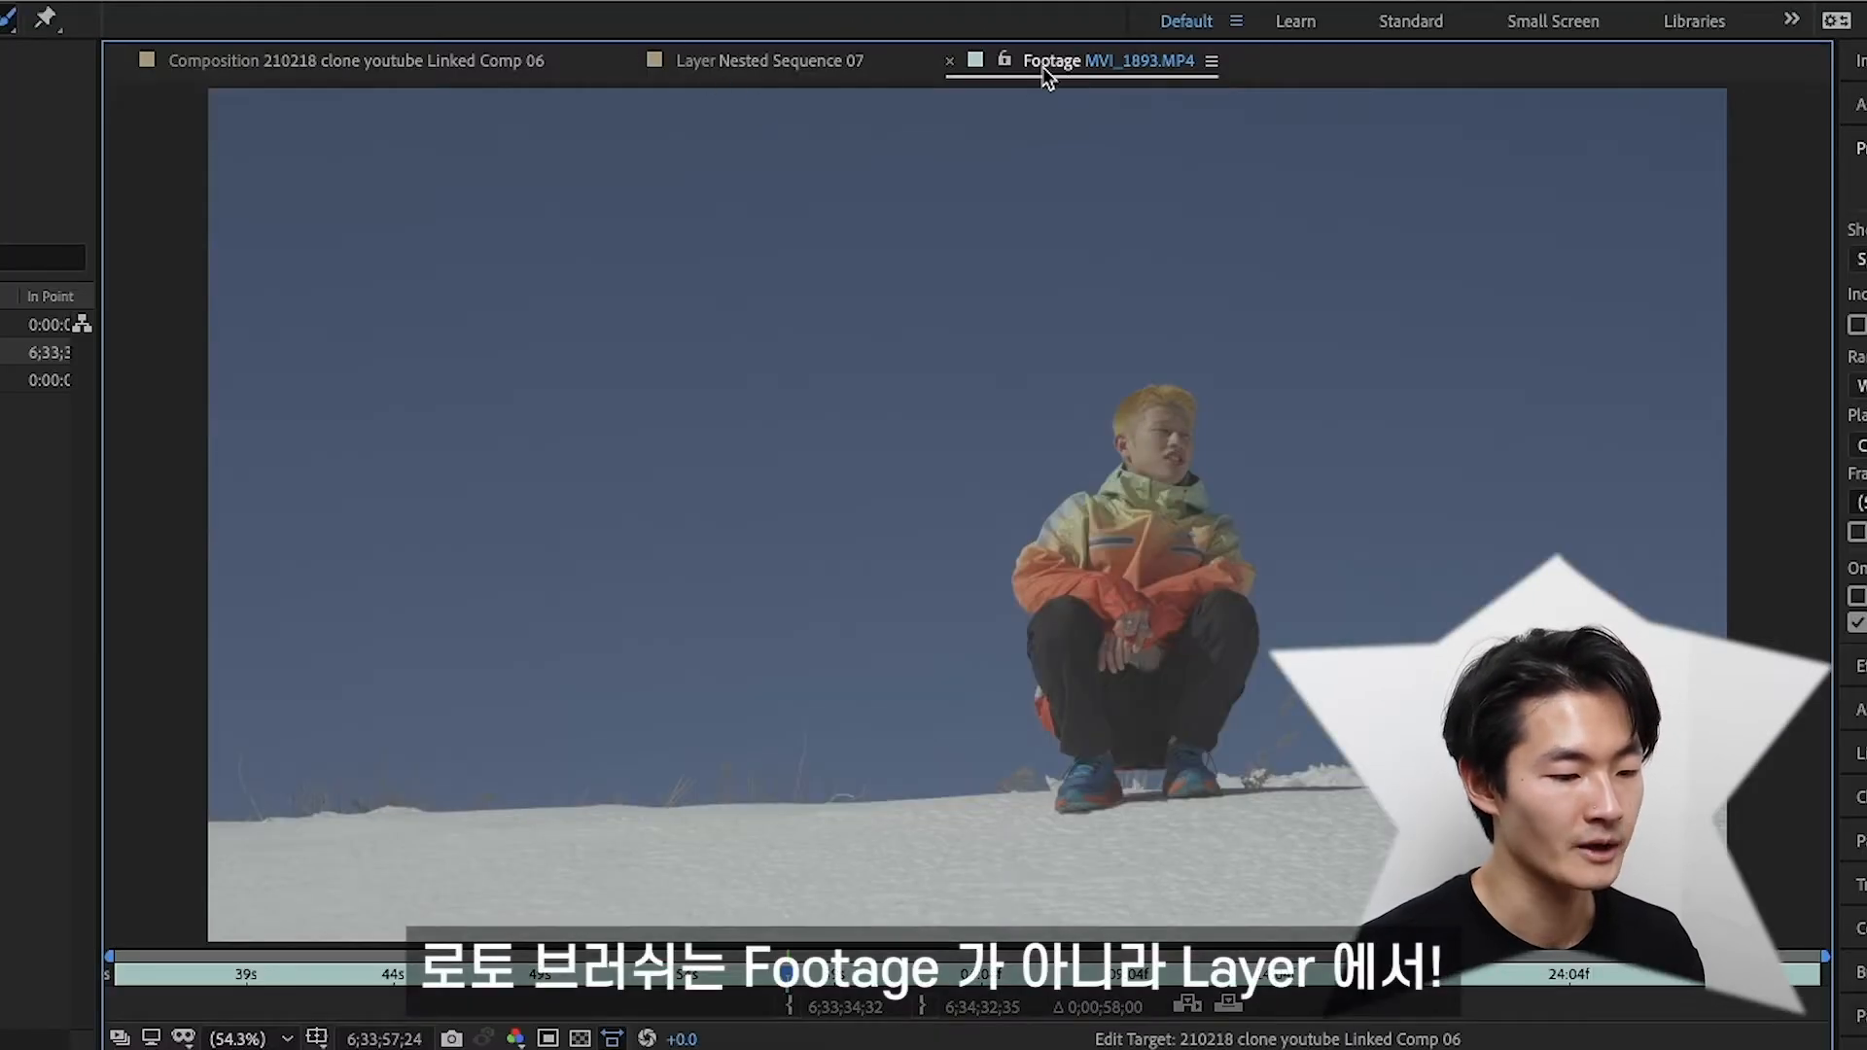
pyautogui.click(1120, 622)
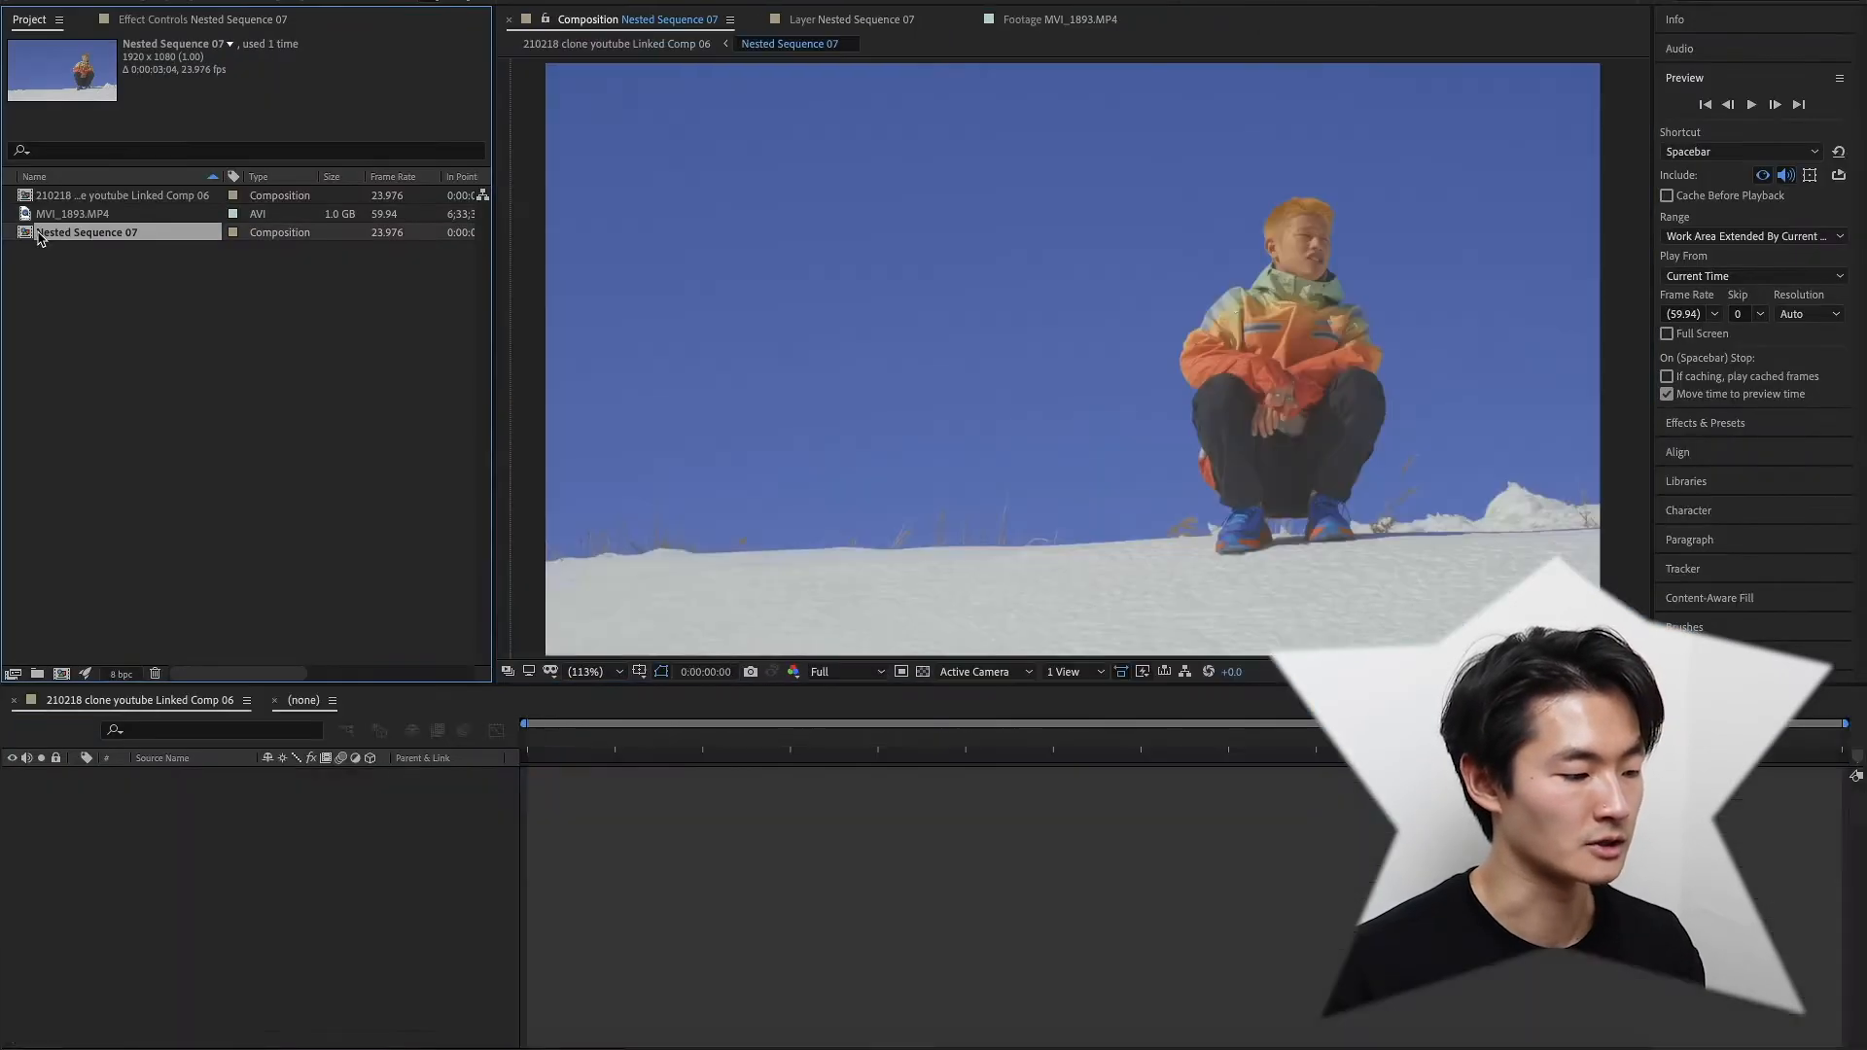
pyautogui.click(1262, 360)
pyautogui.click(166, 333)
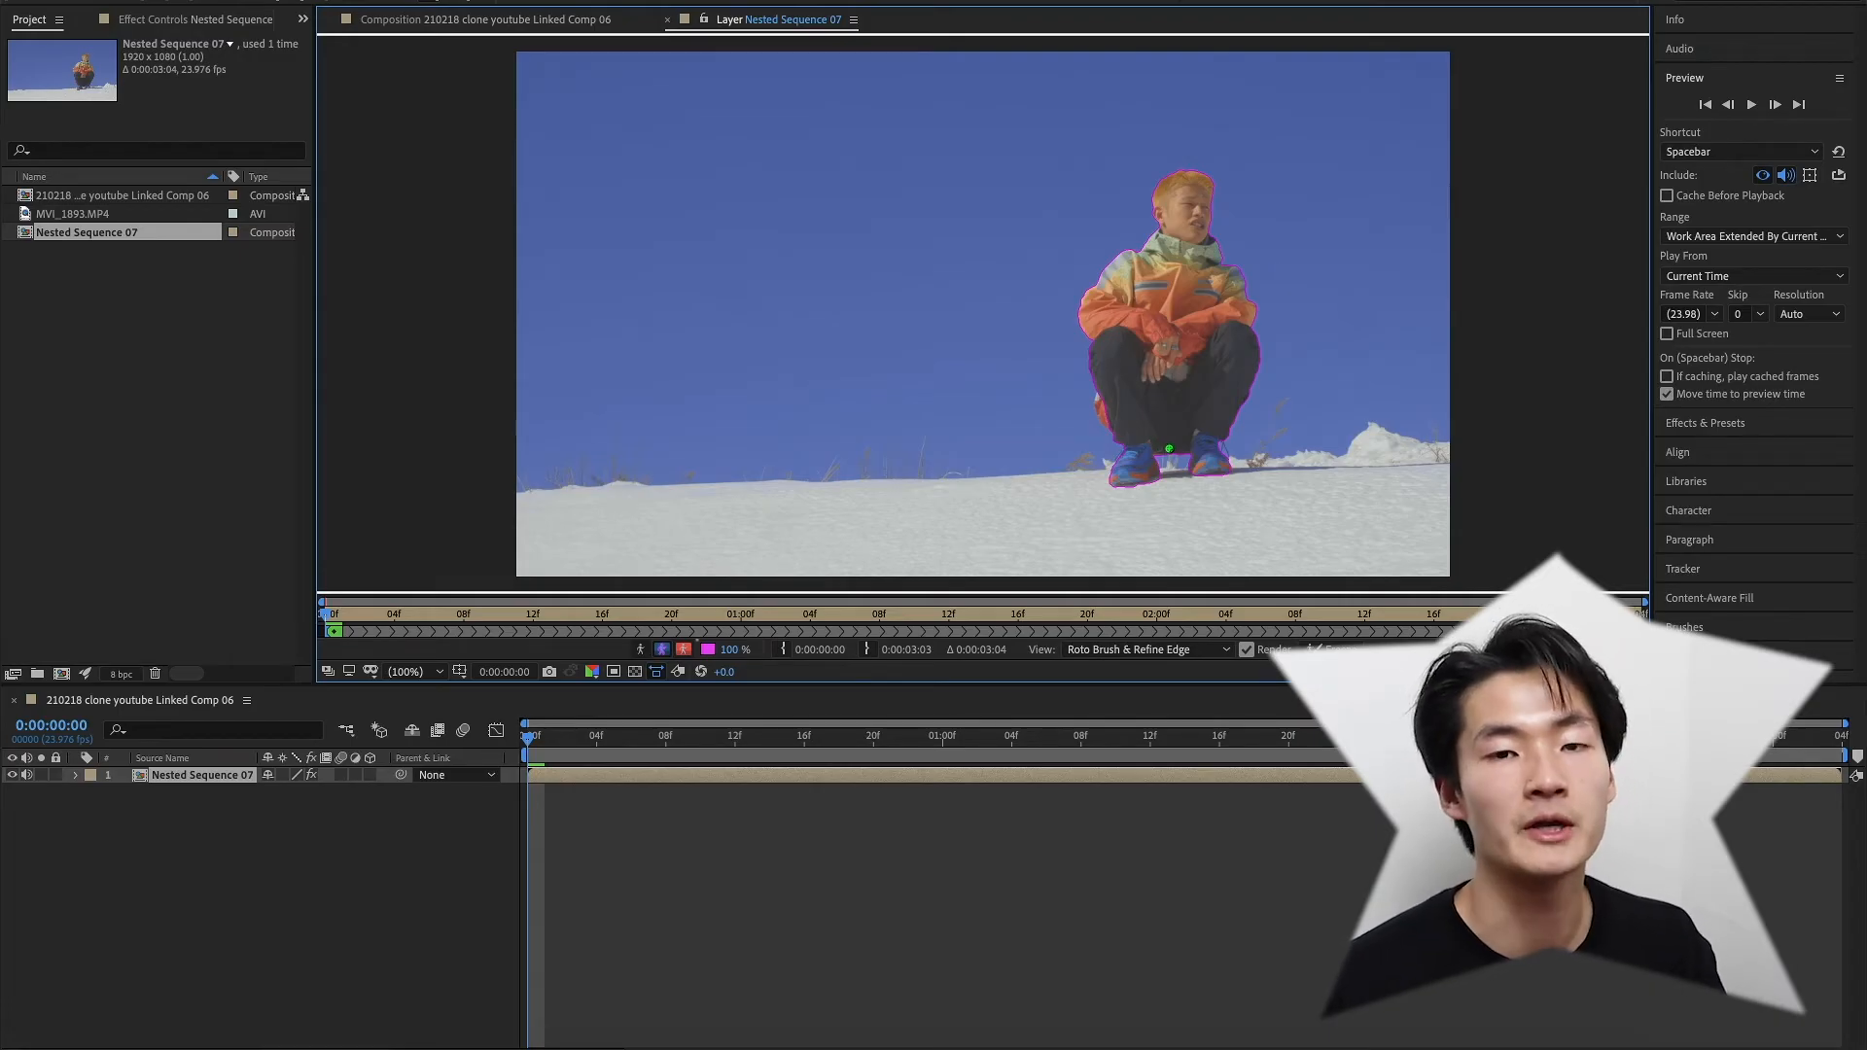
# Propagate the Roto Brush selection frame by frame from the start to 0:00:00:07
pyautogui.click(1774, 105)
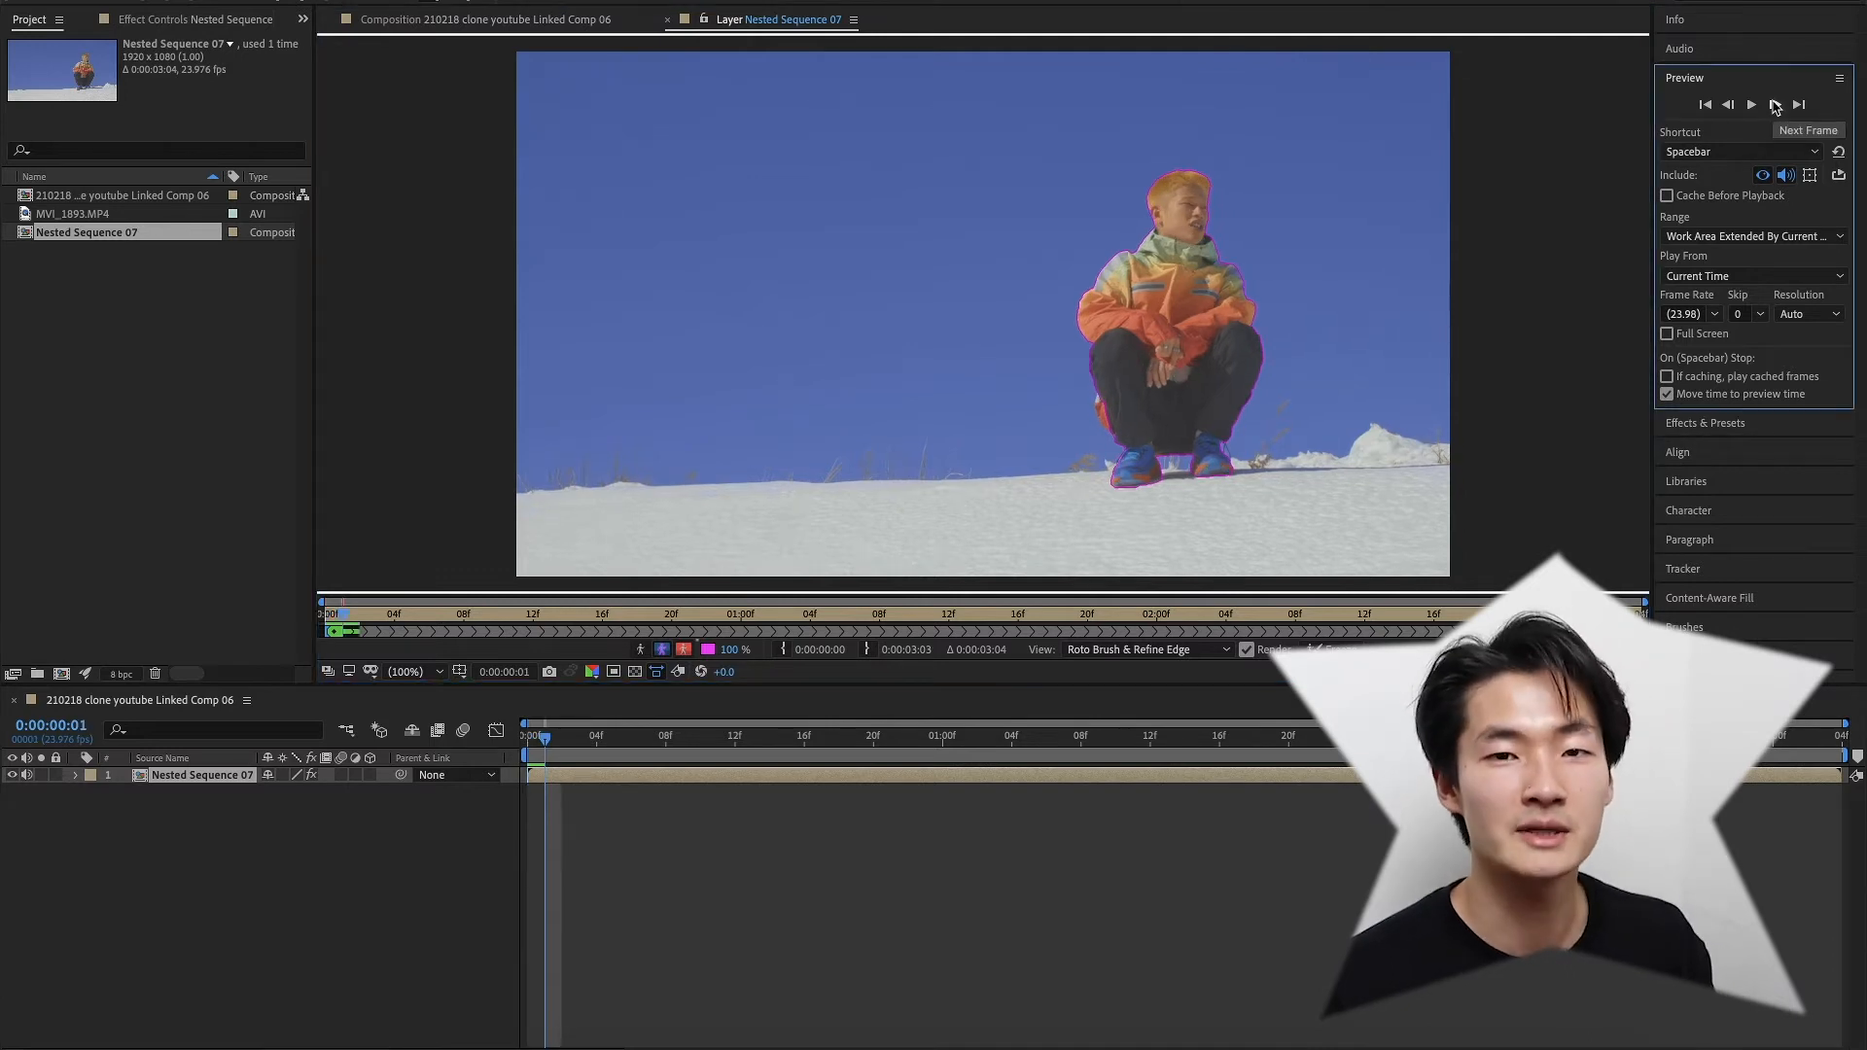
pyautogui.click(1775, 105)
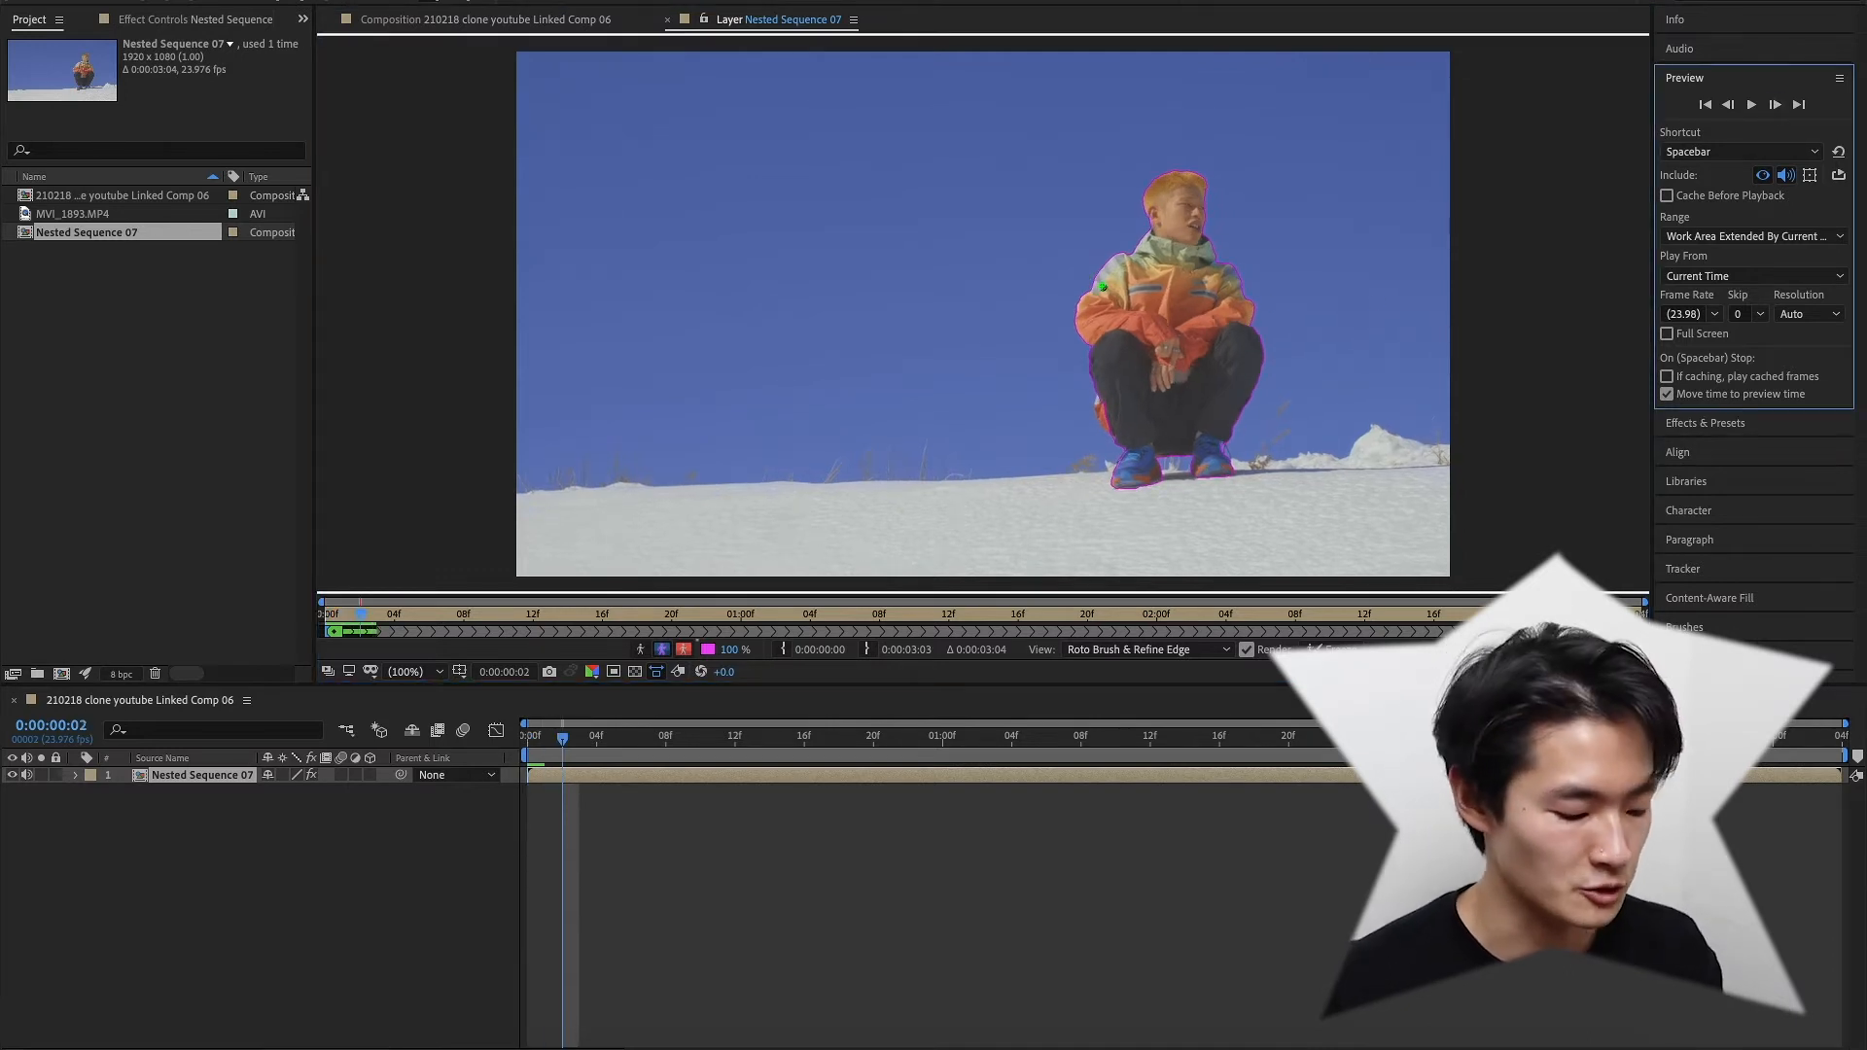
pyautogui.click(1777, 106)
pyautogui.click(1777, 106)
pyautogui.click(1777, 106)
pyautogui.click(1777, 106)
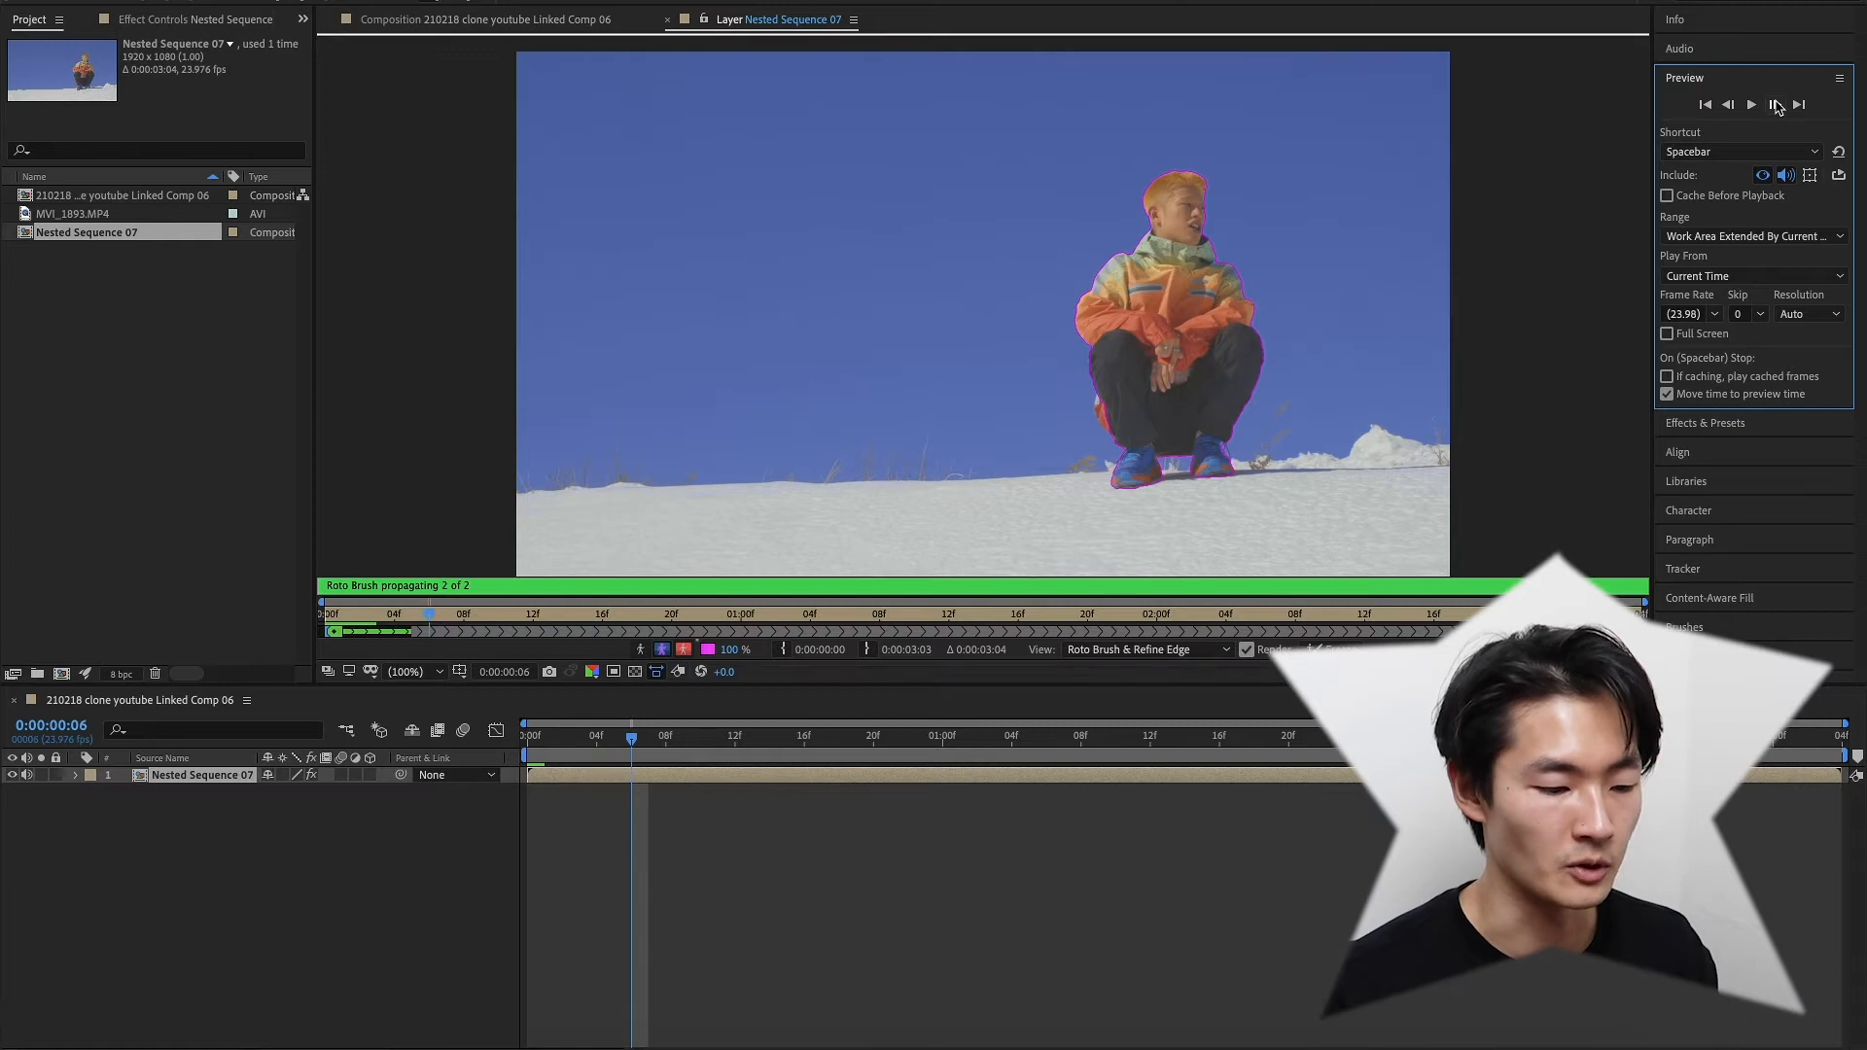
pyautogui.click(1777, 106)
# At 0:00:00:07, refine the Roto Brush selection around the jacket and exclude the snow between the shoes
pyautogui.moveTo(1160, 276)
pyautogui.mouseDown()
pyautogui.moveTo(1191, 358)
pyautogui.moveTo(1177, 293)
pyautogui.mouseUp()
pyautogui.moveTo(896, 307)
pyautogui.mouseDown()
pyautogui.moveTo(1417, 126)
pyautogui.moveTo(1438, 325)
pyautogui.mouseUp()
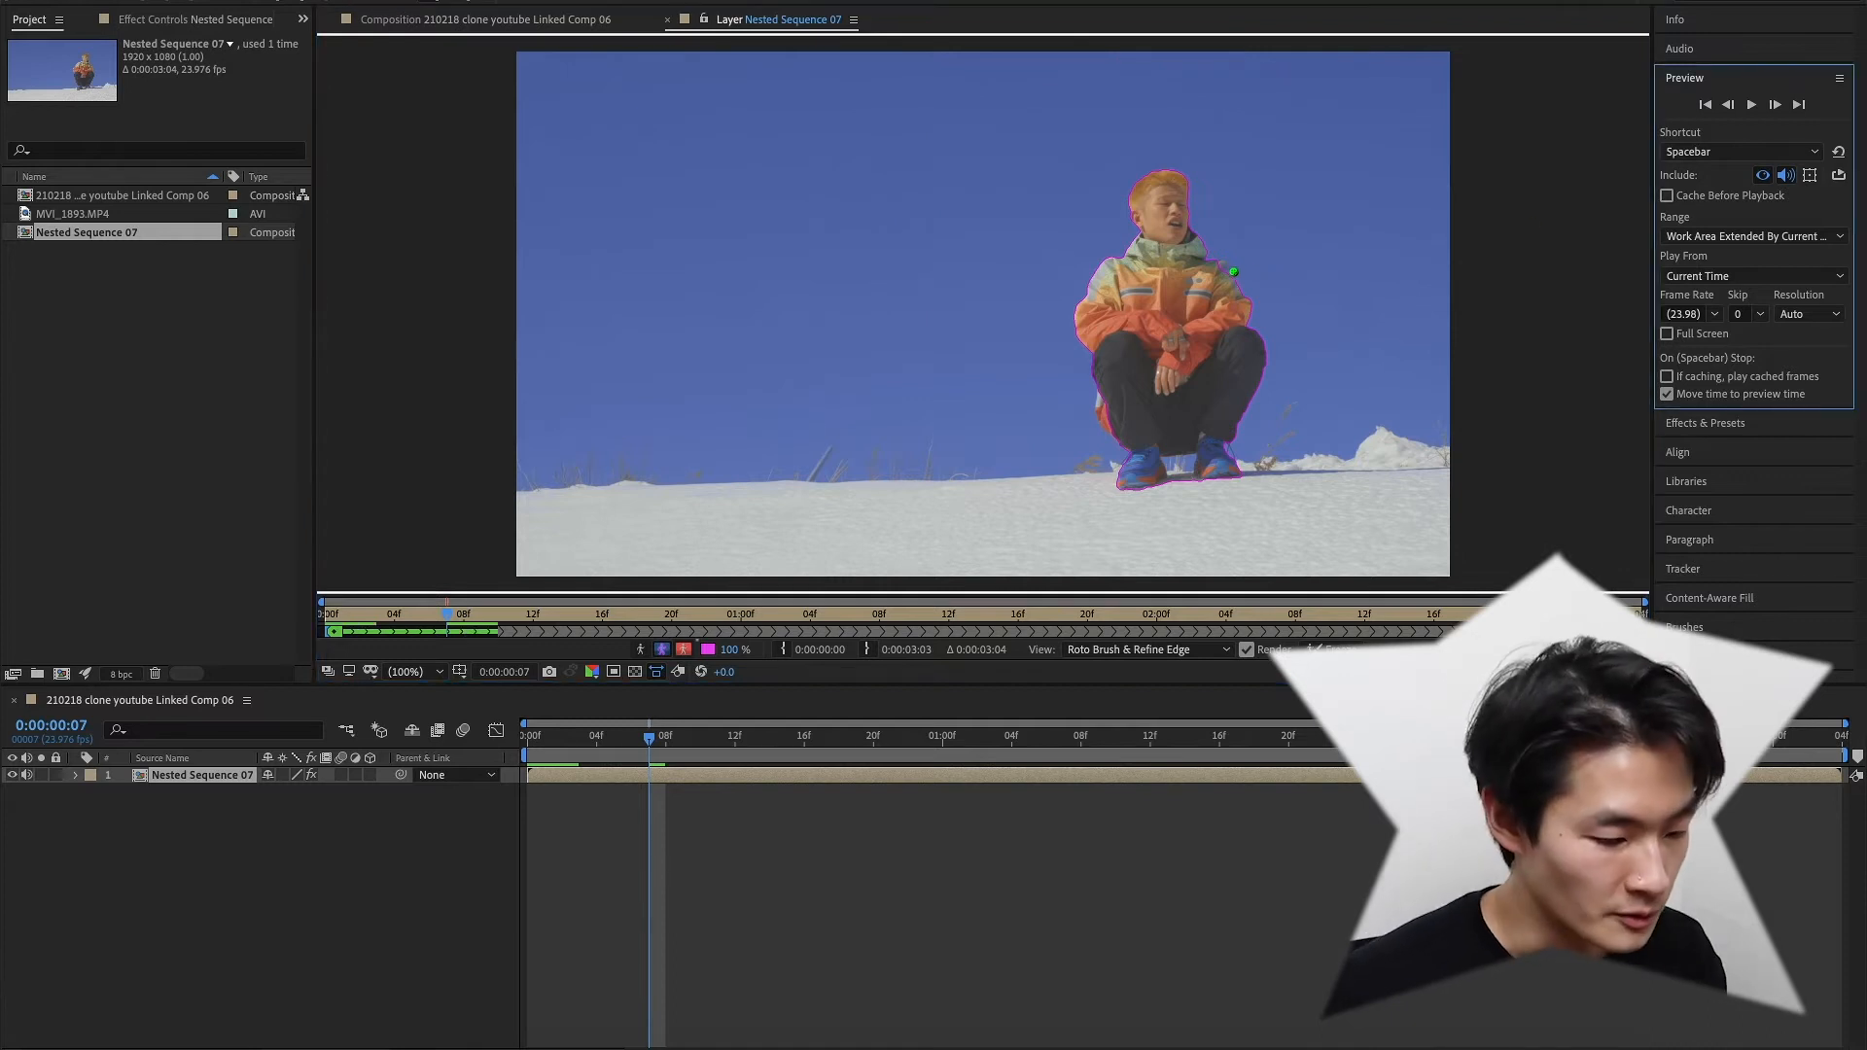
pyautogui.moveTo(1222, 269); pyautogui.dragTo(1221, 276)
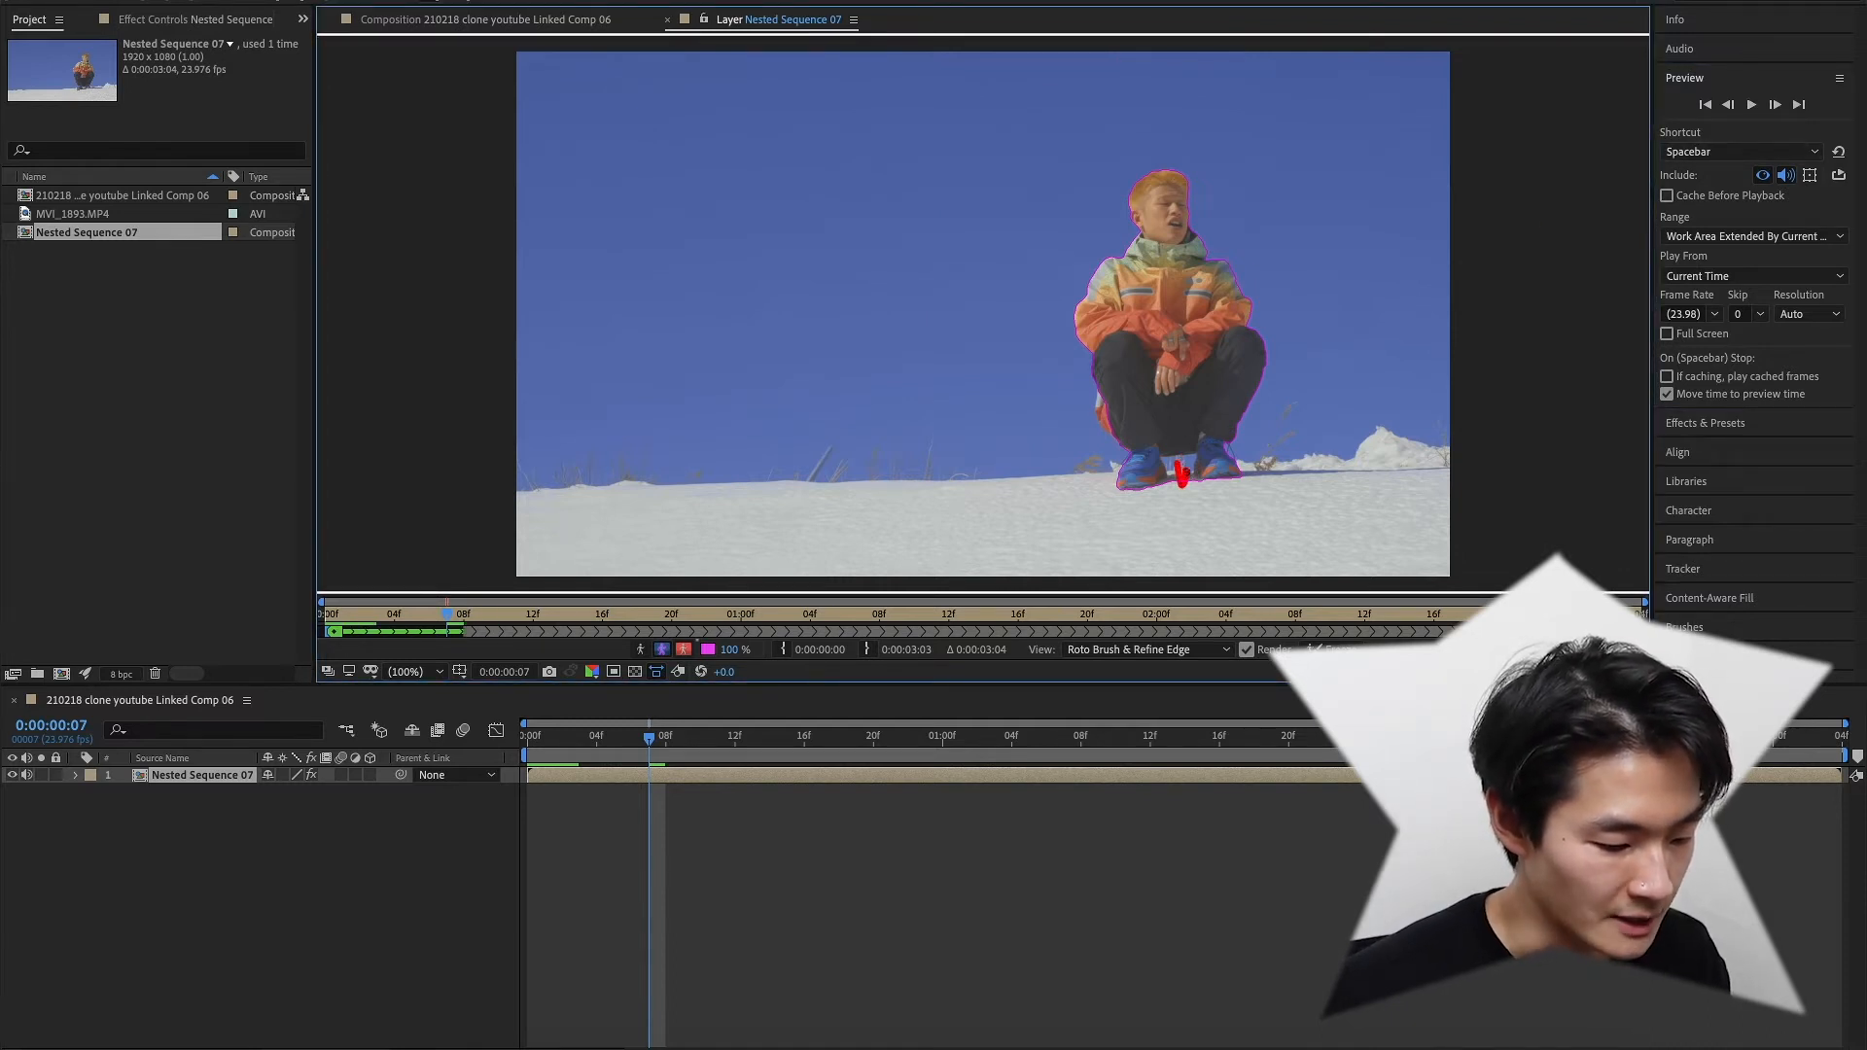
# Propagate the Roto Brush selection frame by frame to 0:00:00:17, and let playback propagate the following frames
pyautogui.click(1775, 104)
pyautogui.click(1775, 104)
pyautogui.click(1775, 104)
pyautogui.click(1774, 104)
pyautogui.click(1775, 104)
pyautogui.click(1775, 104)
pyautogui.click(1775, 104)
pyautogui.click(1775, 104)
pyautogui.click(1775, 104)
pyautogui.click(1775, 105)
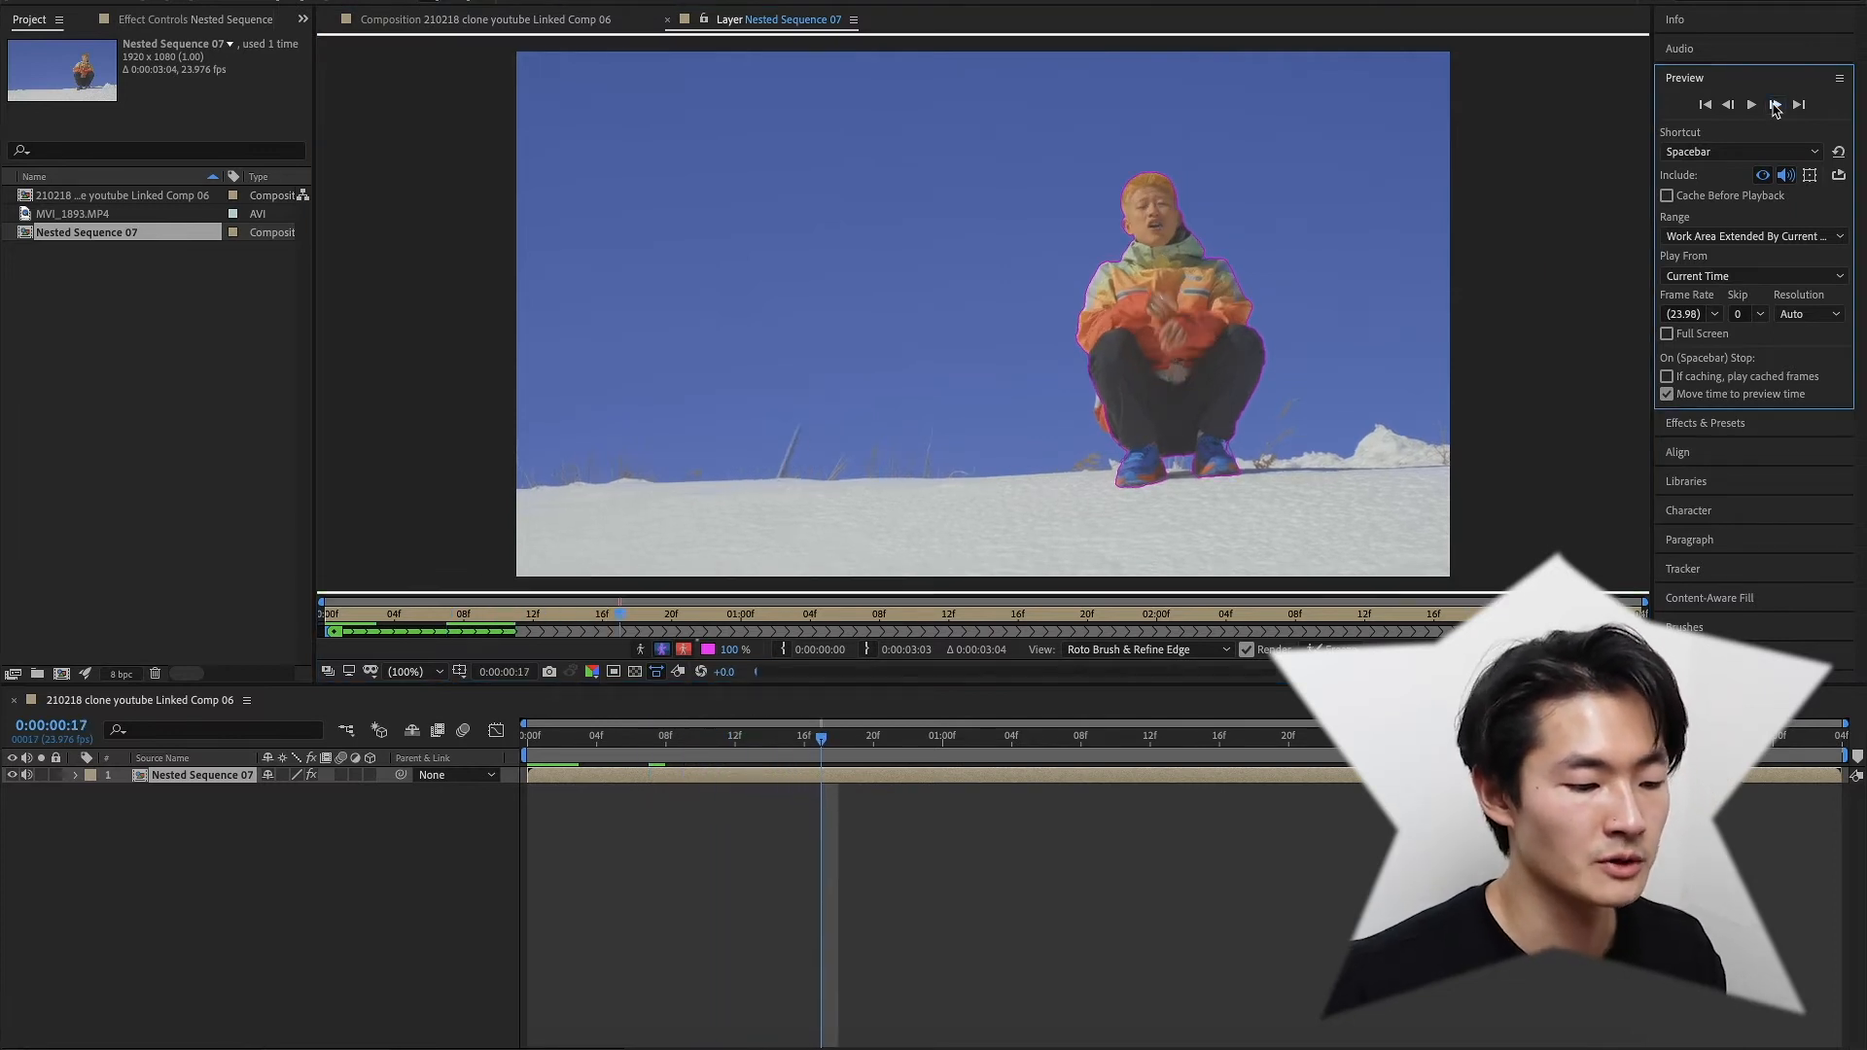
pyautogui.click(1753, 105)
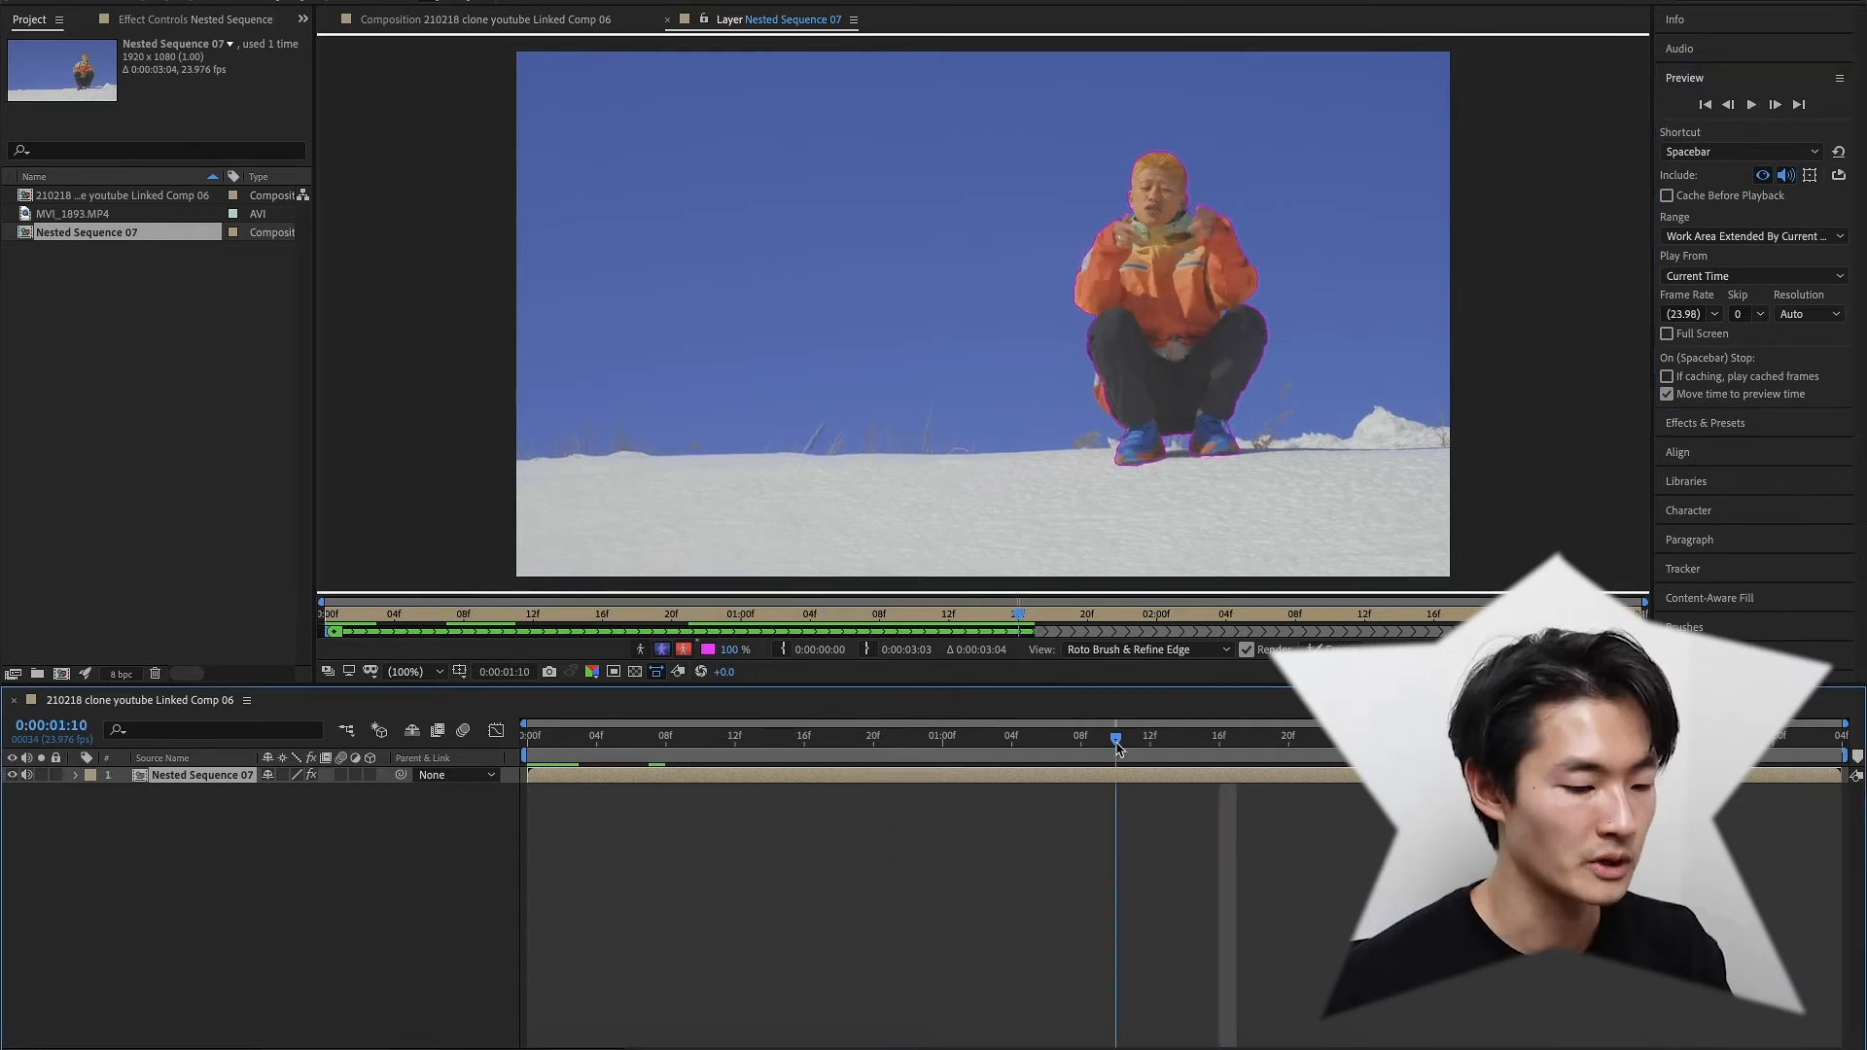
# Go back through the propagated frames to 0:00:00:13 and freeze the Roto Brush matte
pyautogui.click(1049, 741)
pyautogui.moveTo(1050, 745); pyautogui.dragTo(752, 731)
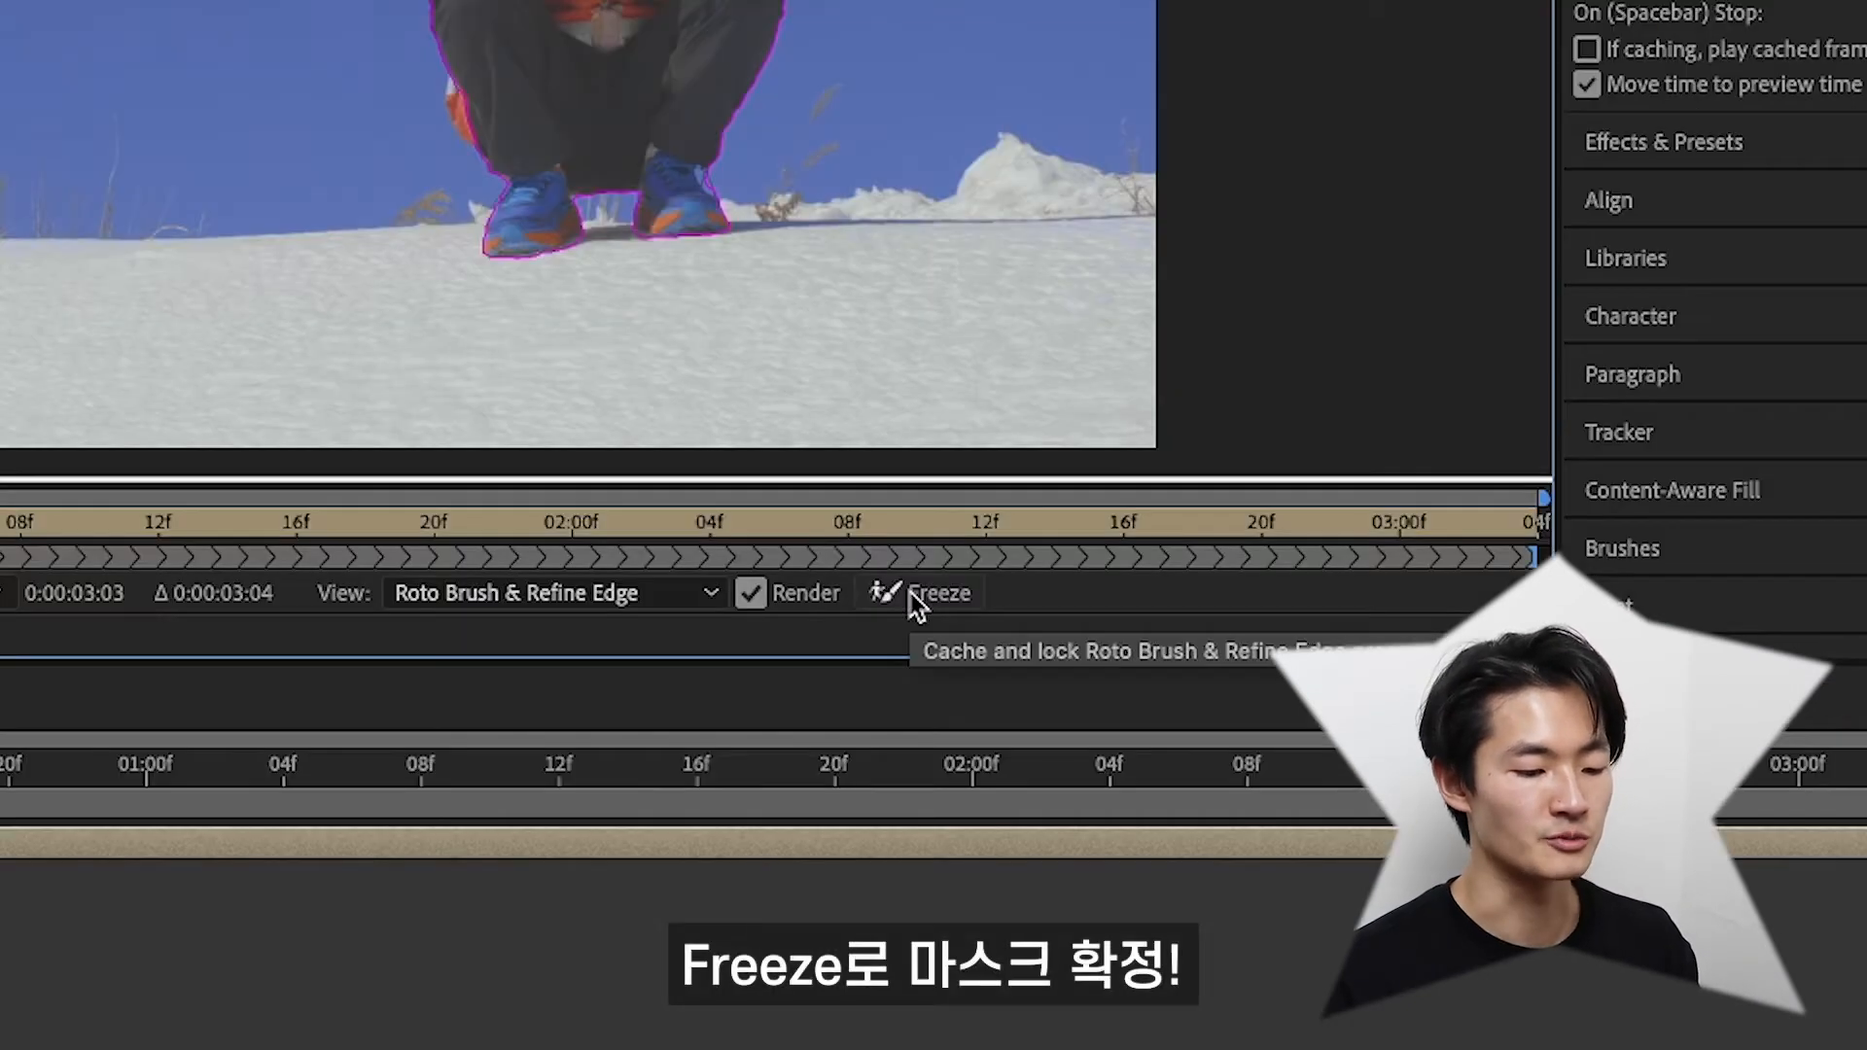
pyautogui.click(1326, 650)
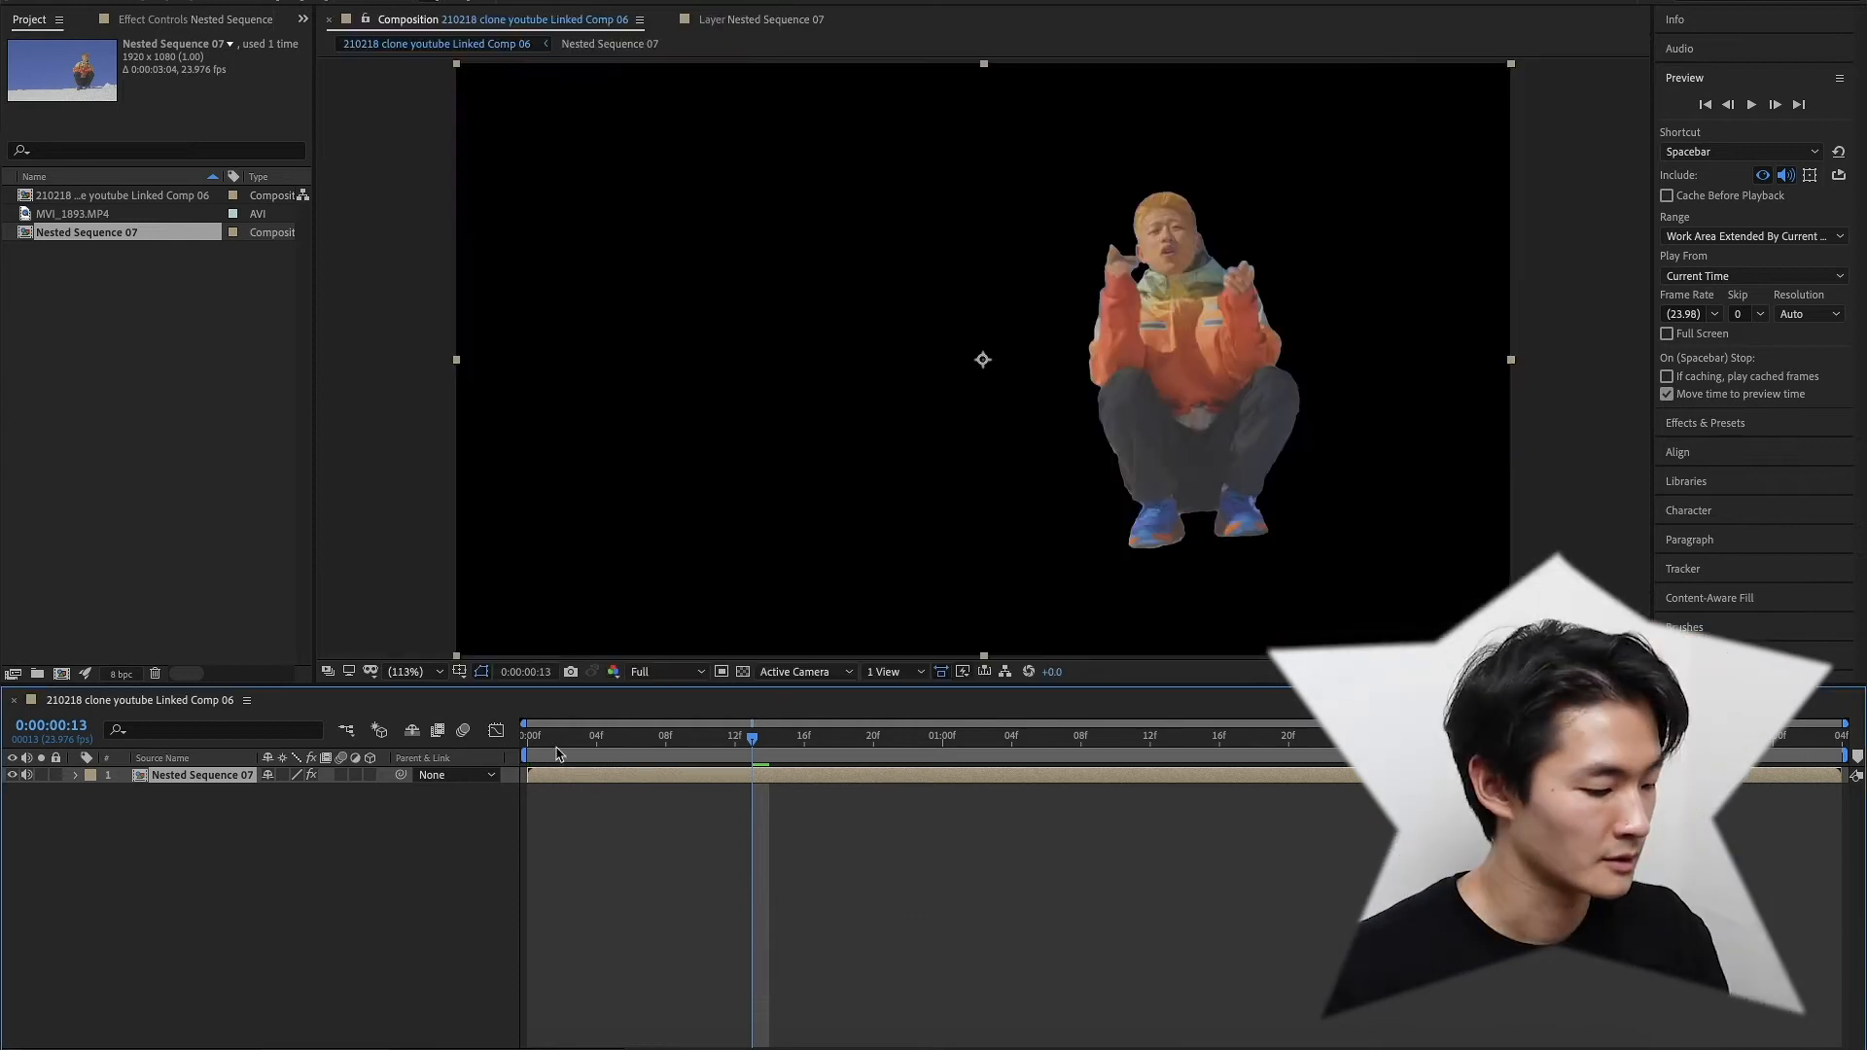
# Duplicate the cutout layer, remove Roto Brush & Refine Edge from the lower copy and hide that copy
pyautogui.moveTo(751, 741); pyautogui.dragTo(979, 768)
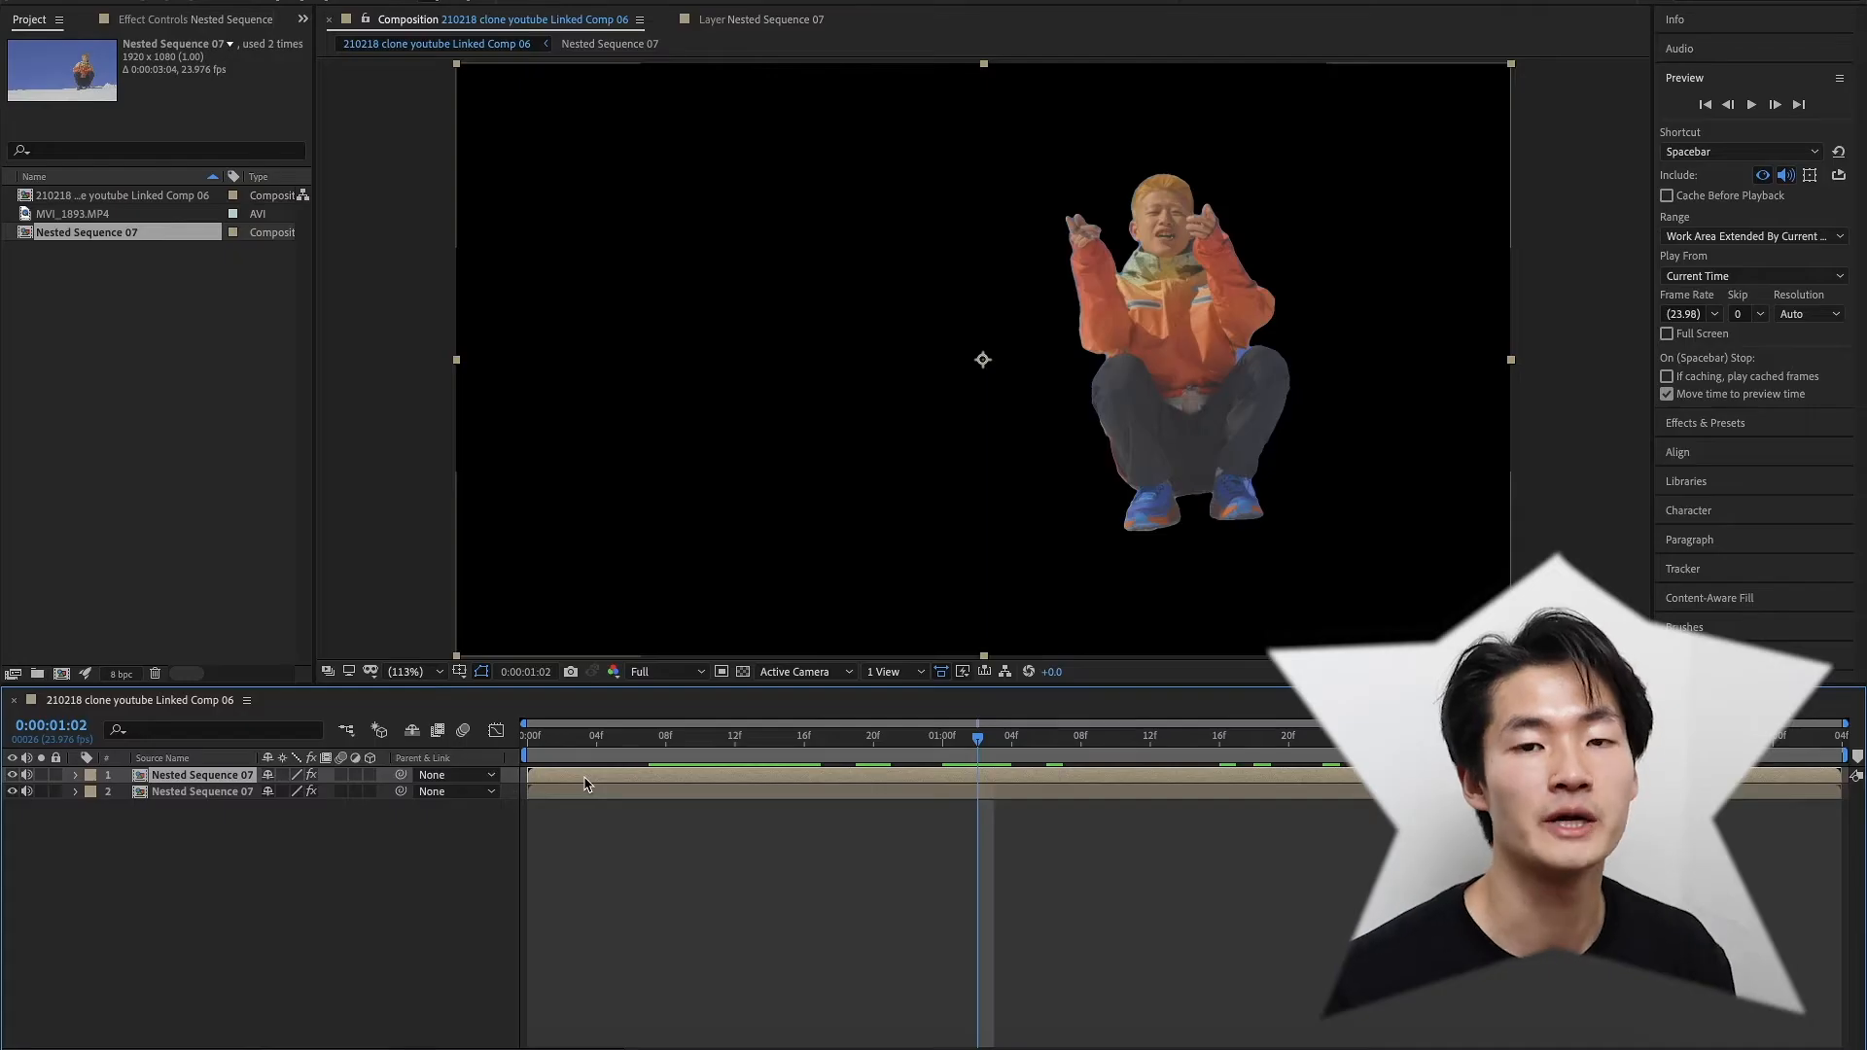
pyautogui.click(538, 795)
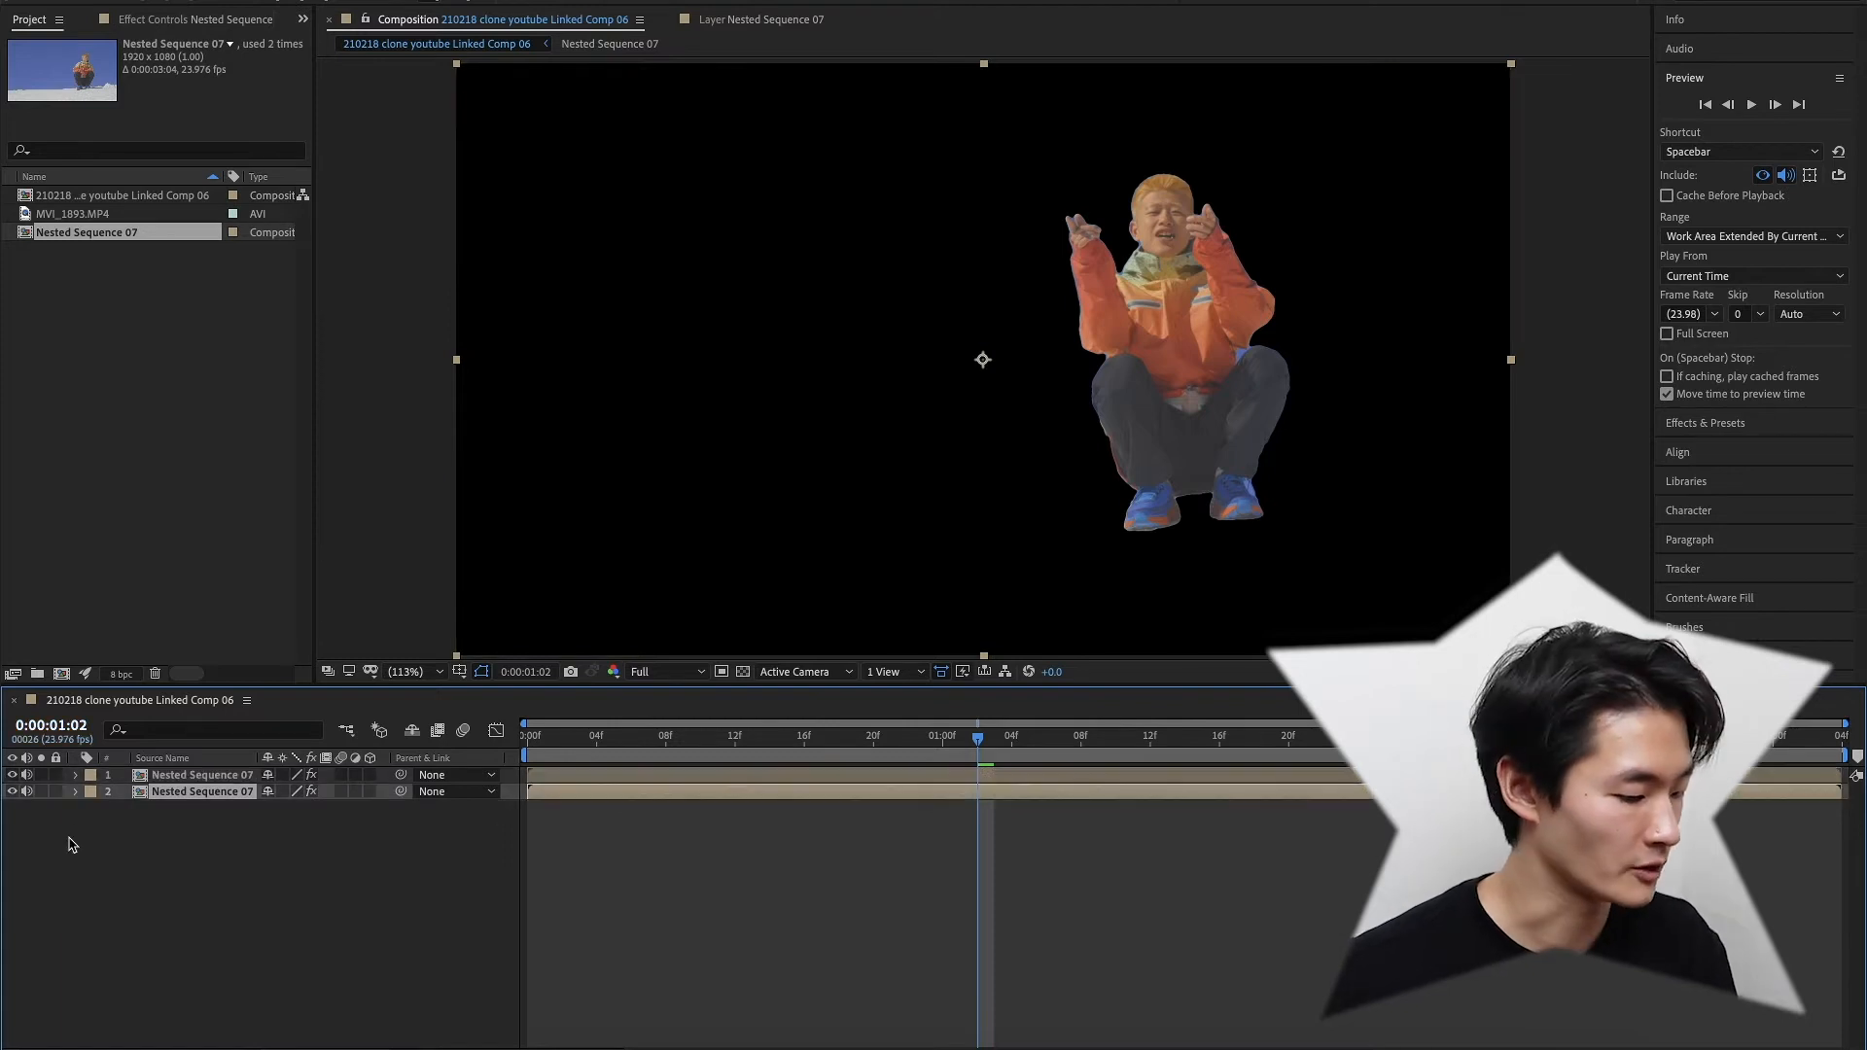
pyautogui.click(75, 791)
pyautogui.click(151, 813)
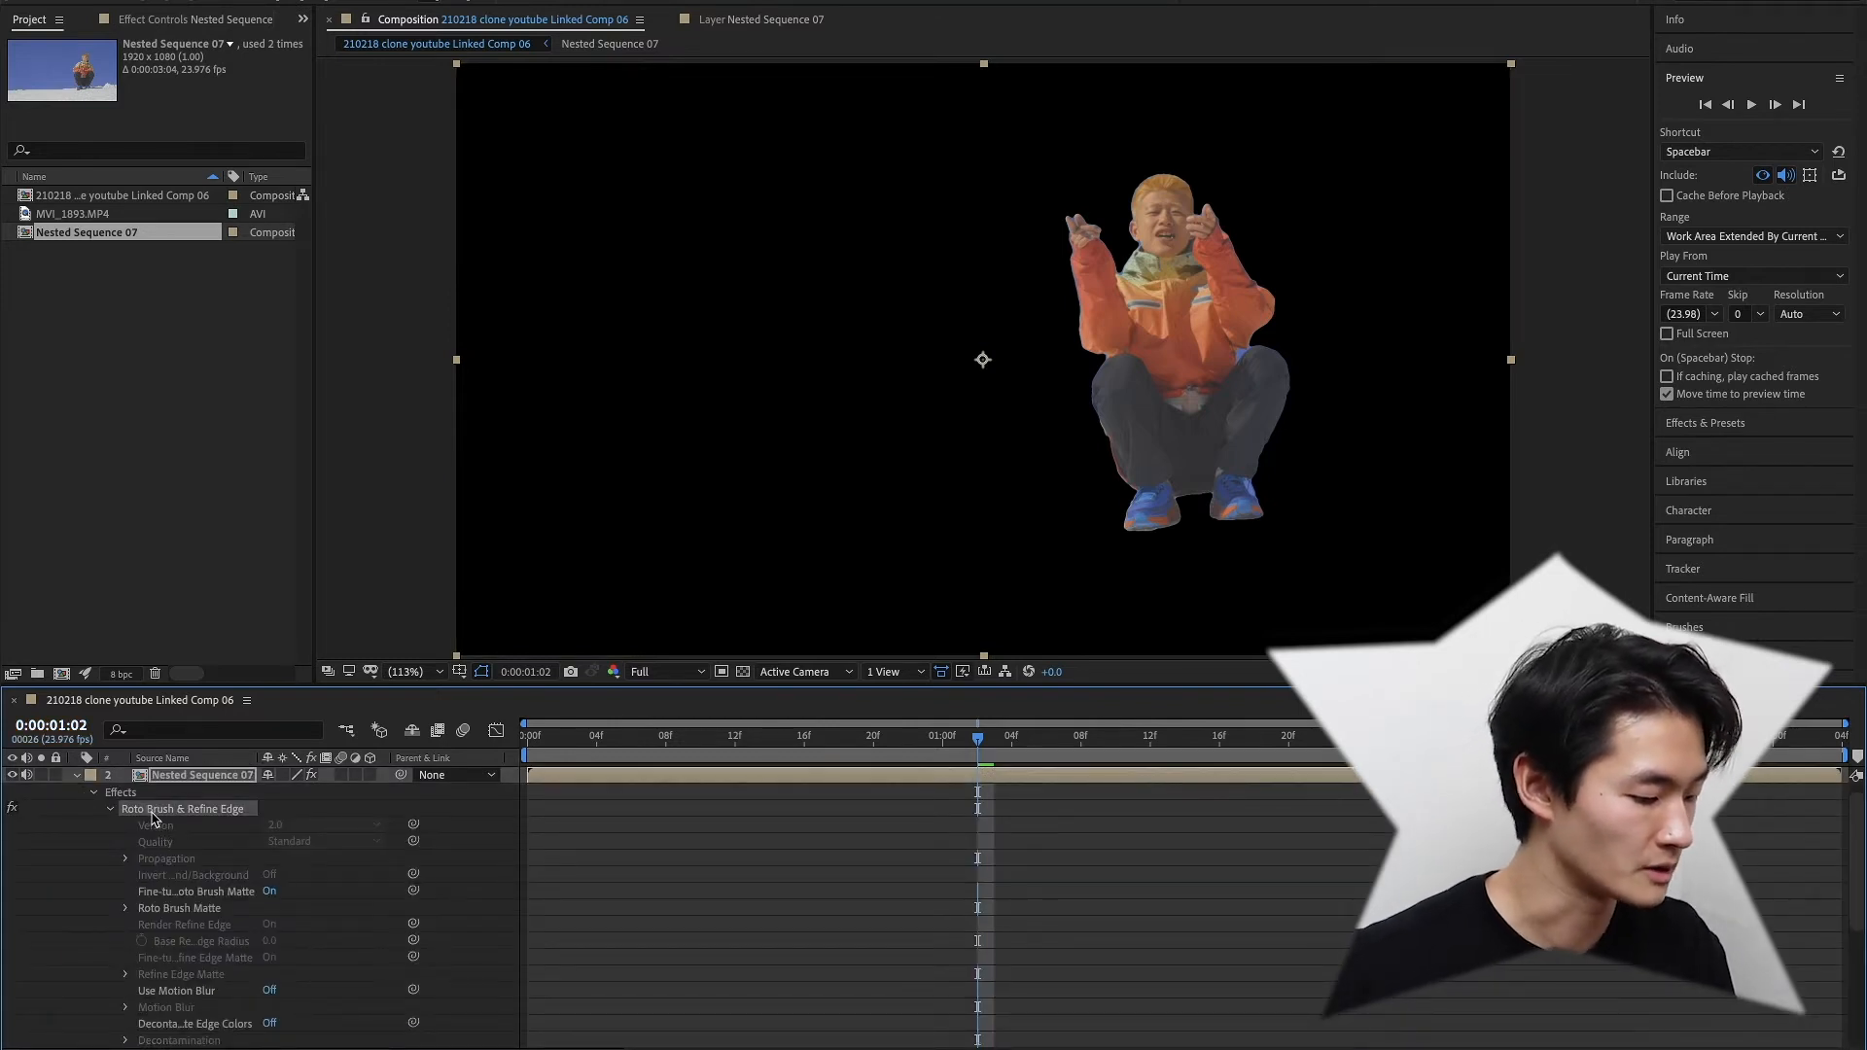
pyautogui.press('Delete')
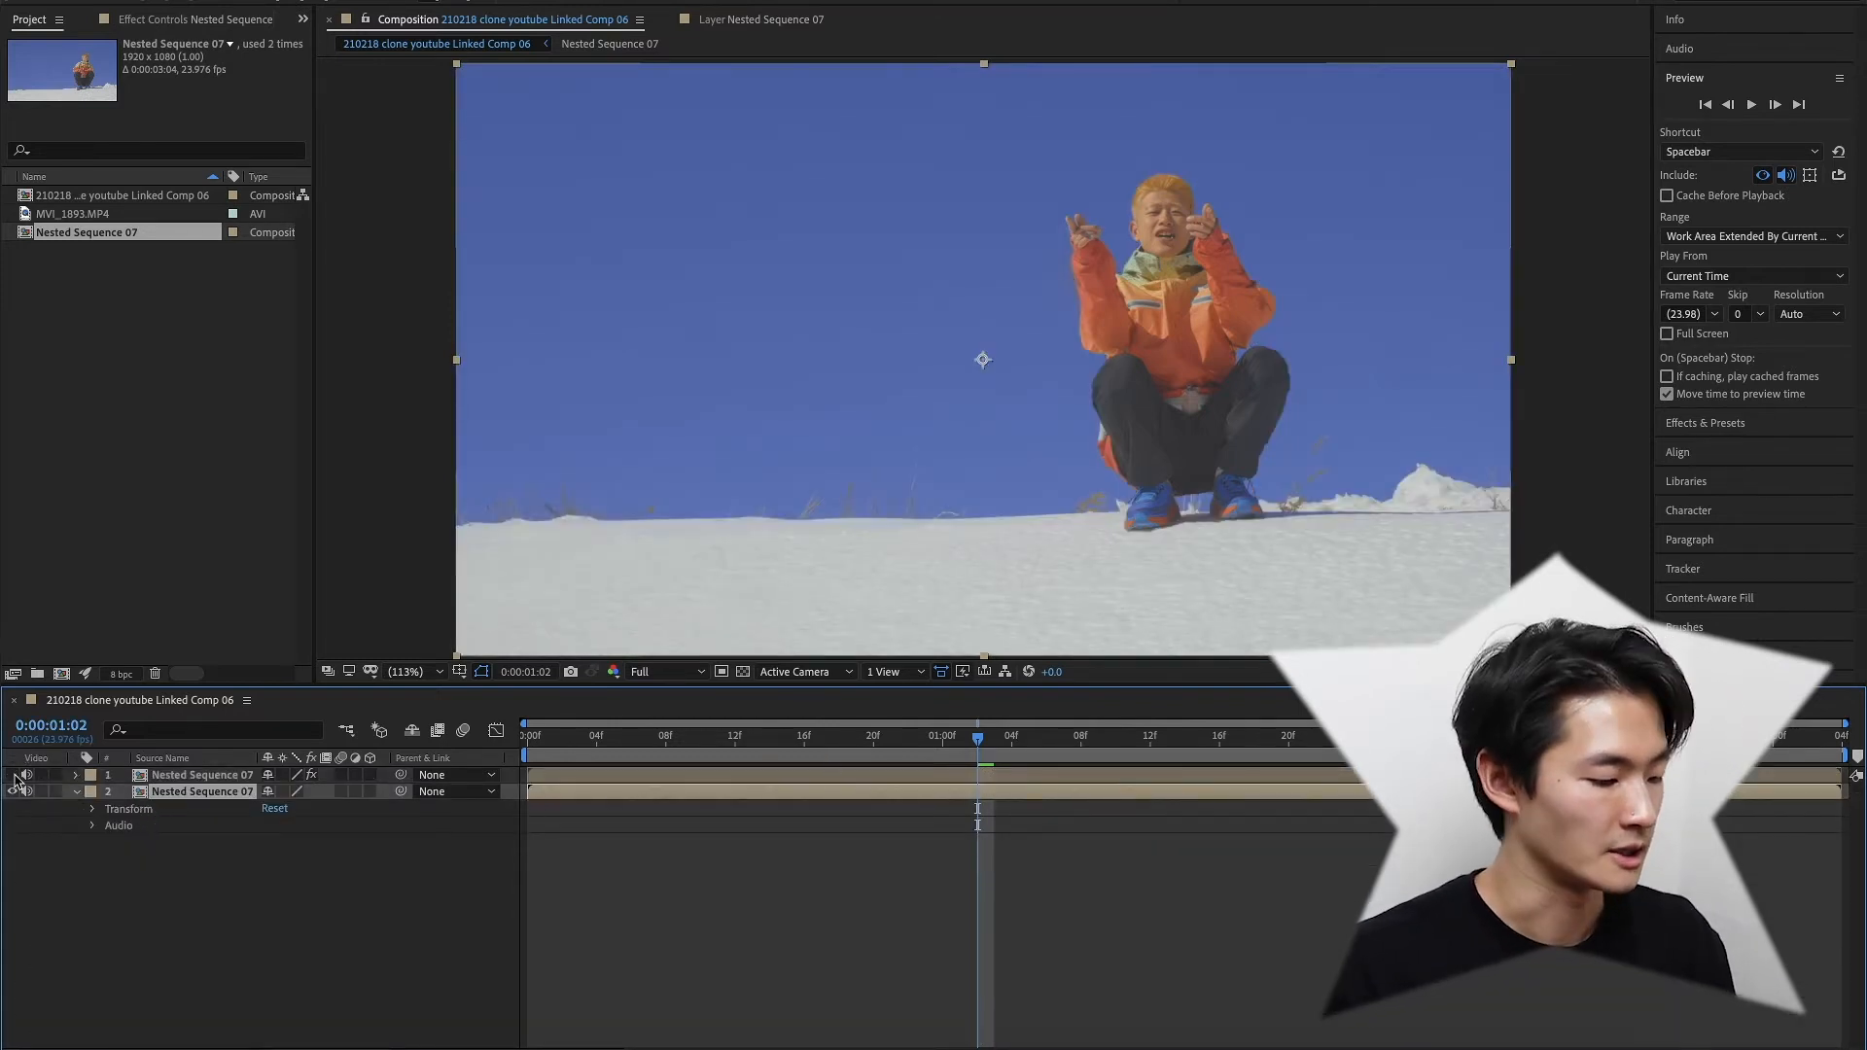
pyautogui.click(13, 791)
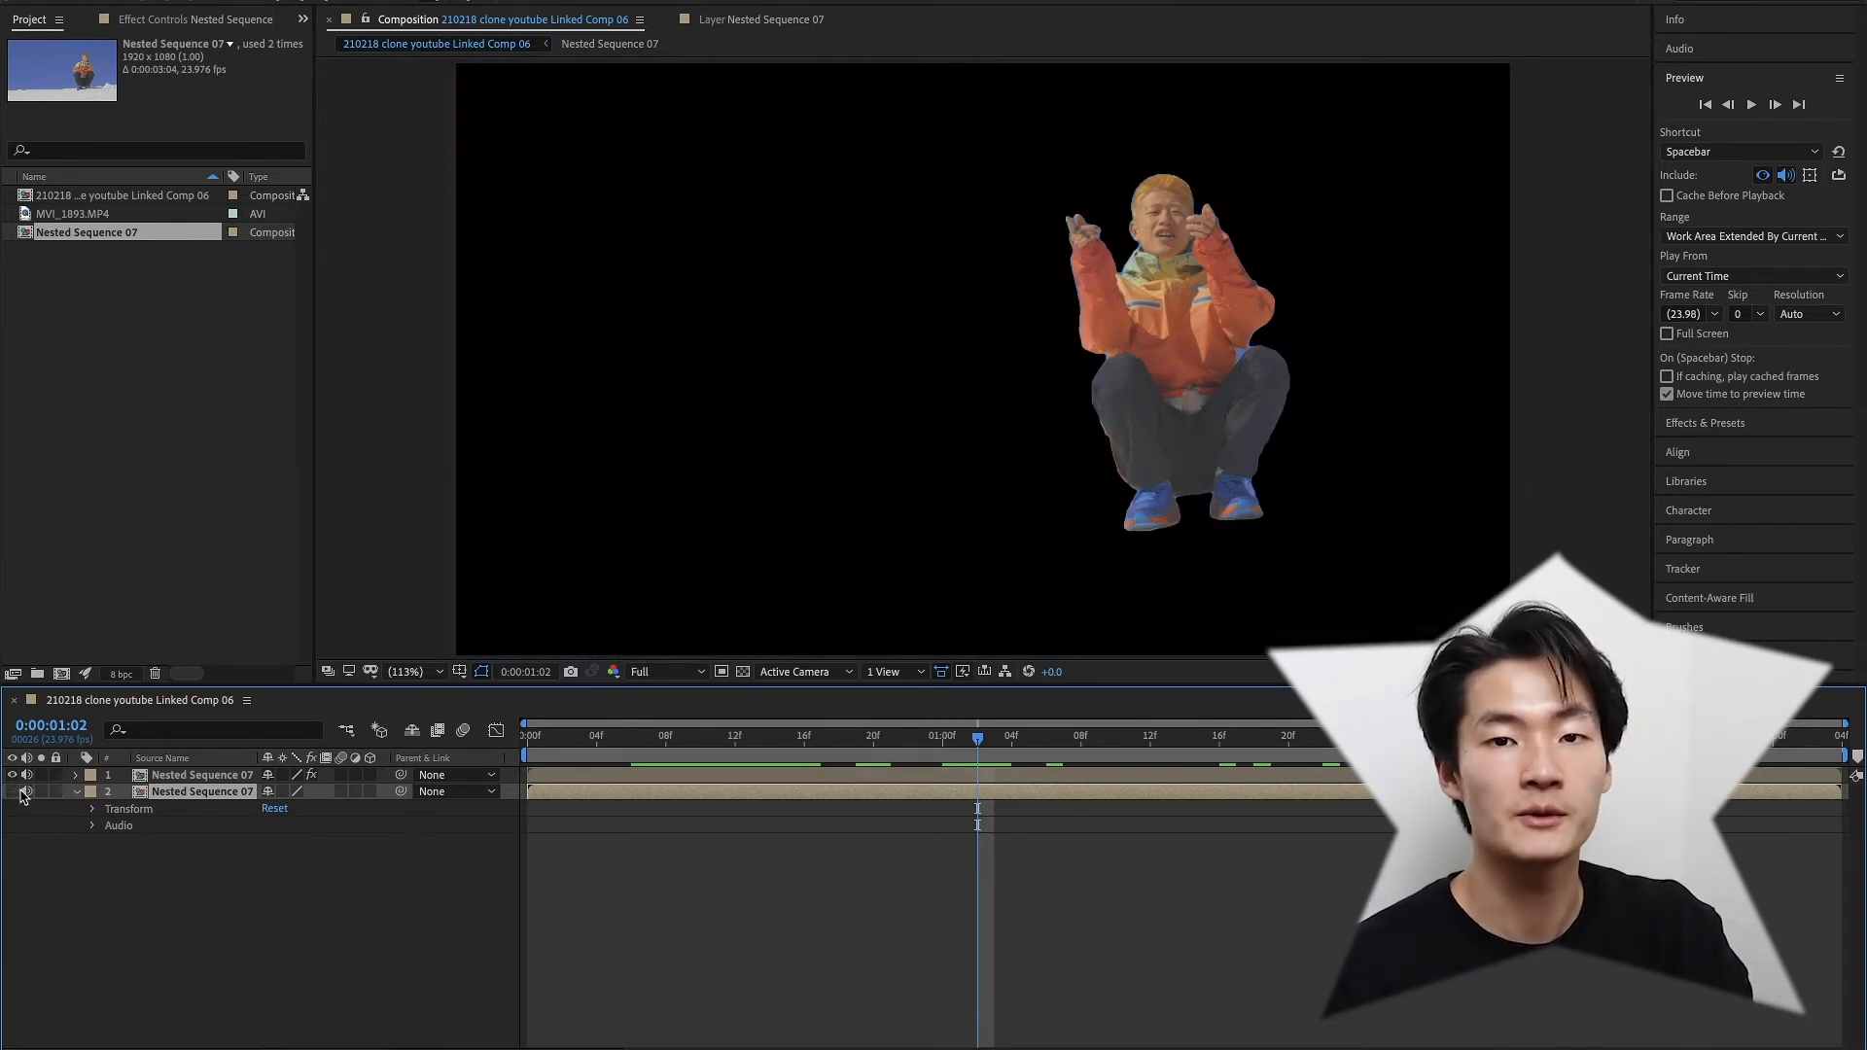
# Set the Roto Brush matte's Shift Edge to -84% on the upper cutout layer
pyautogui.click(13, 791)
pyautogui.click(191, 775)
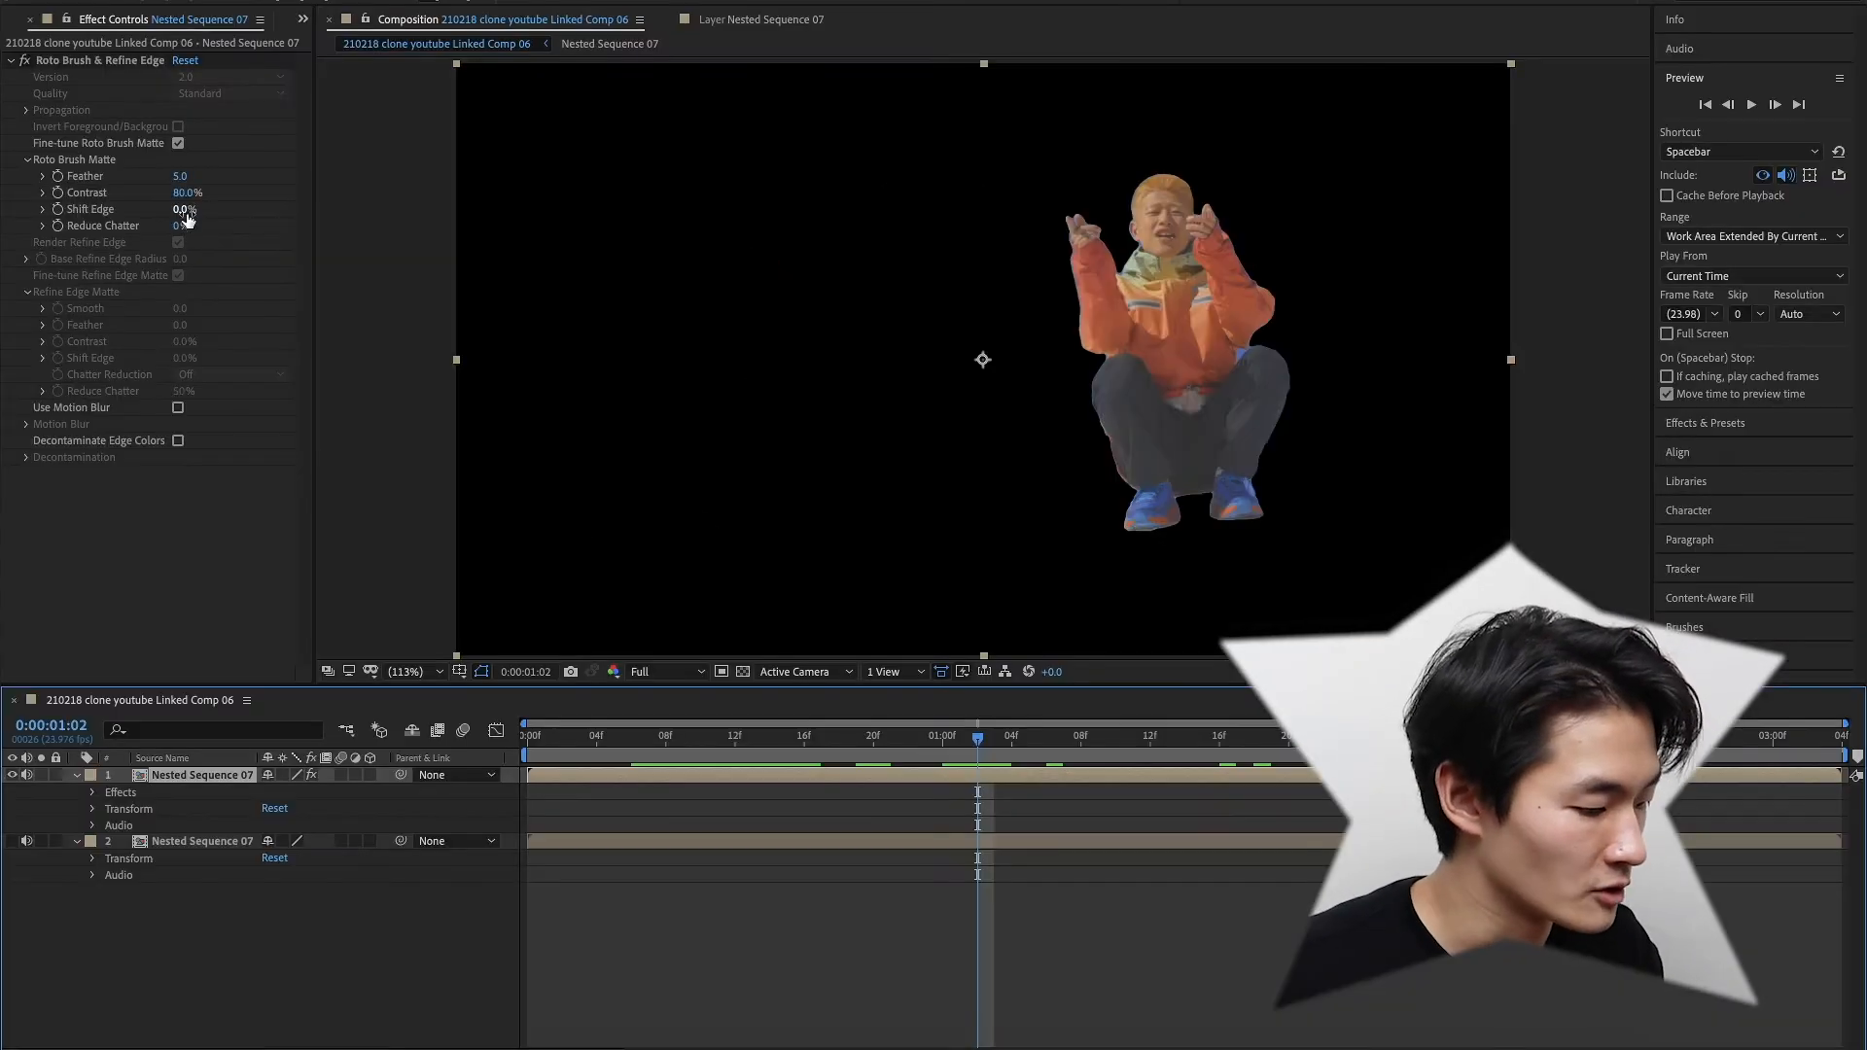
pyautogui.moveTo(186, 211); pyautogui.dragTo(110, 211)
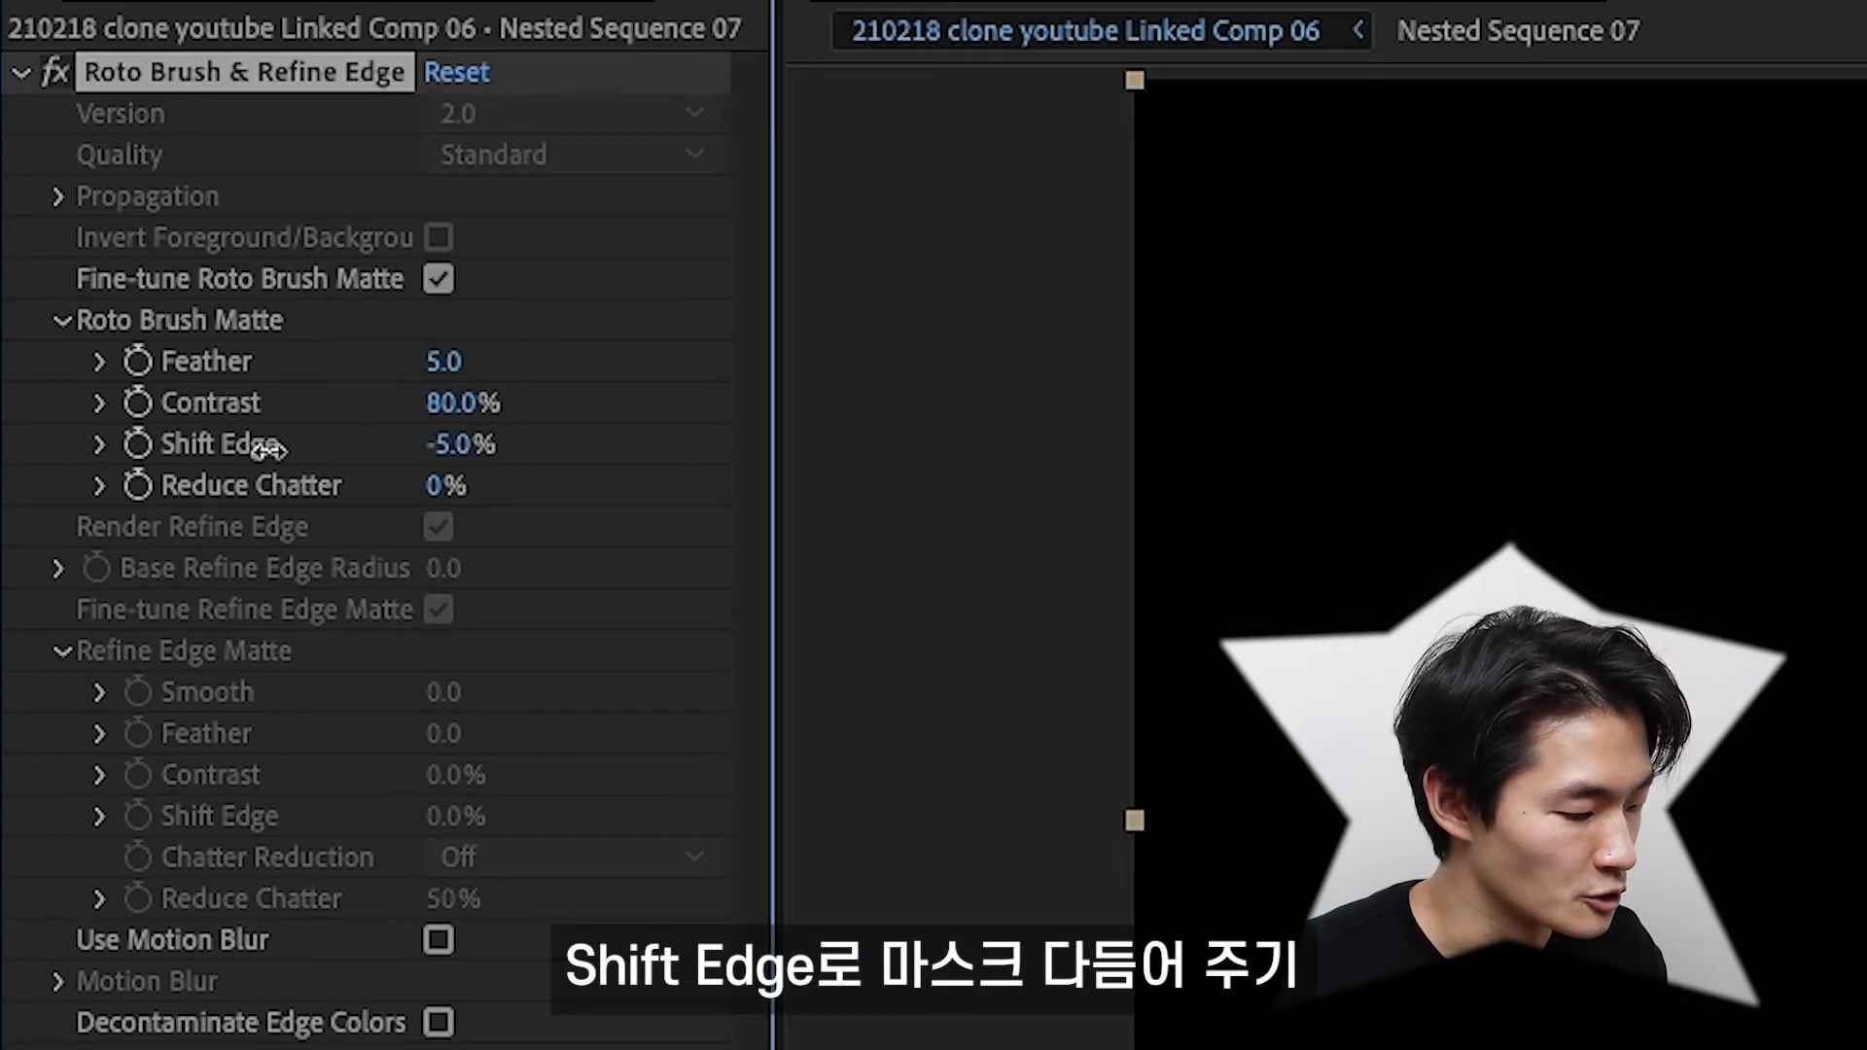
pyautogui.moveTo(268, 449); pyautogui.dragTo(168, 452)
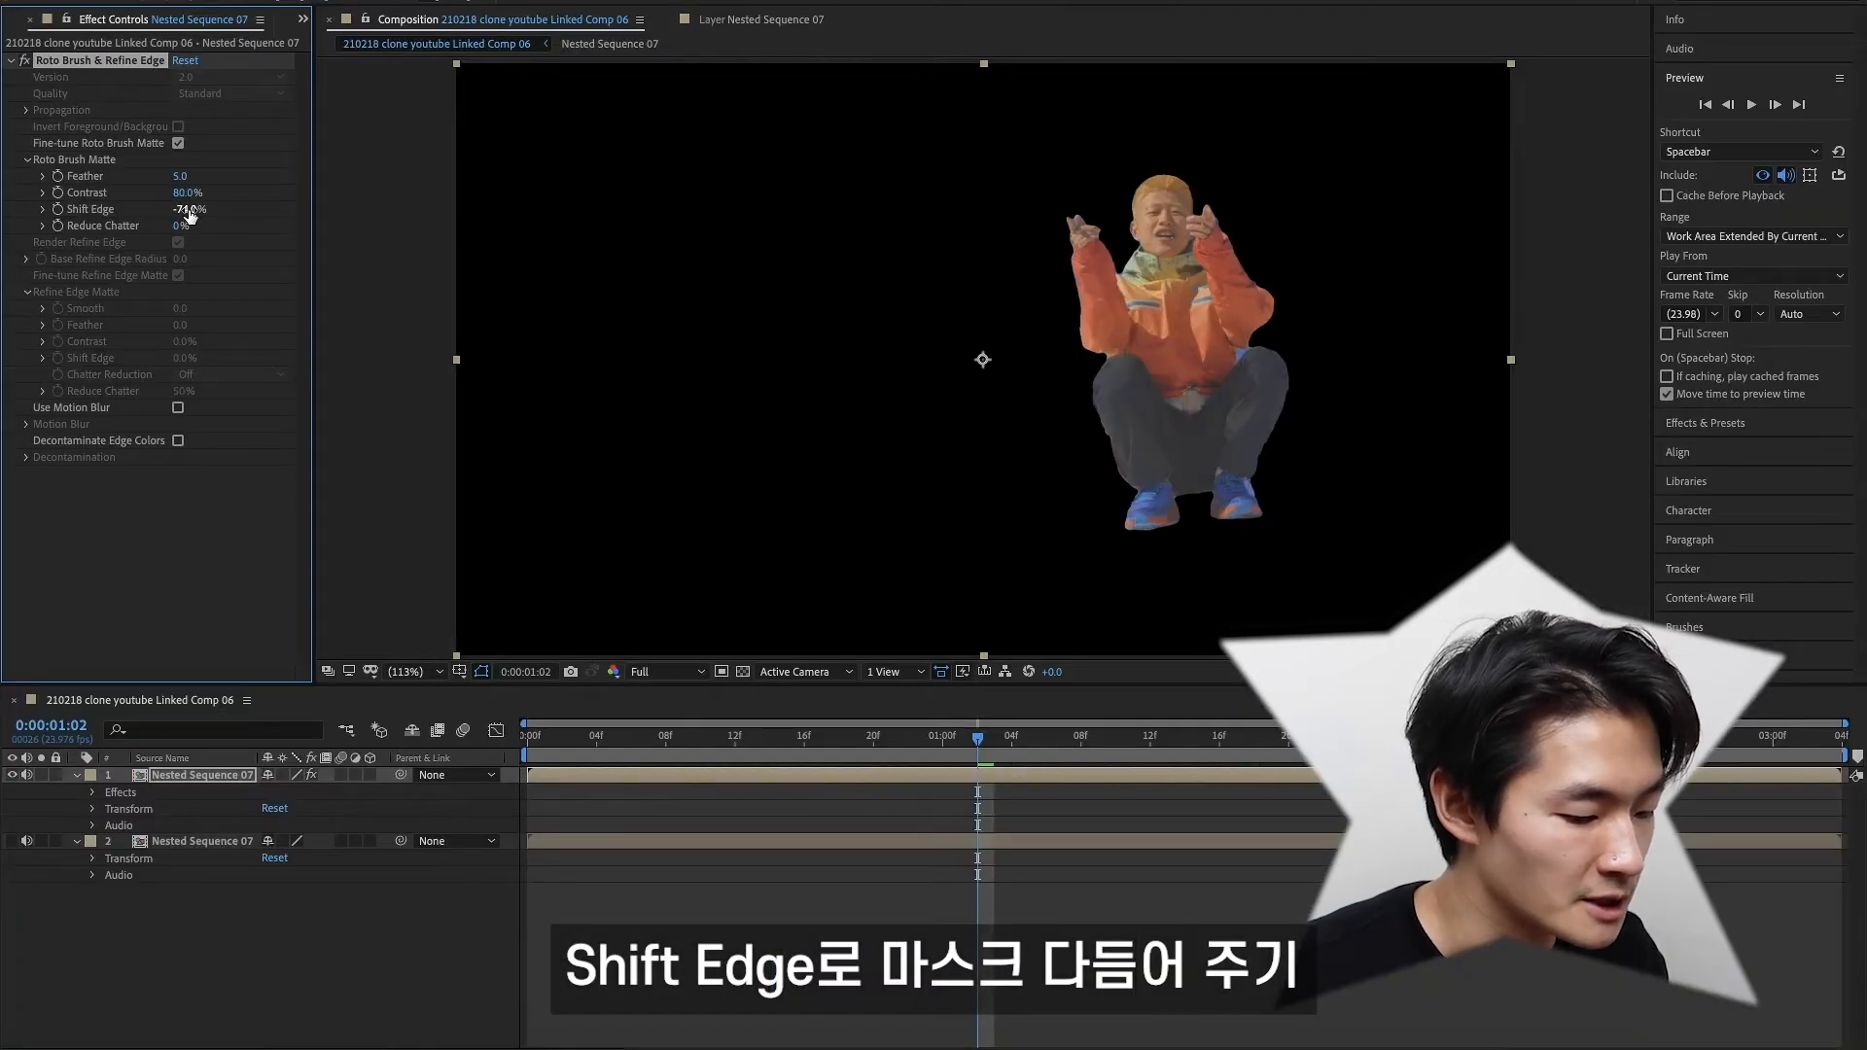
pyautogui.moveTo(163, 209); pyautogui.dragTo(149, 210)
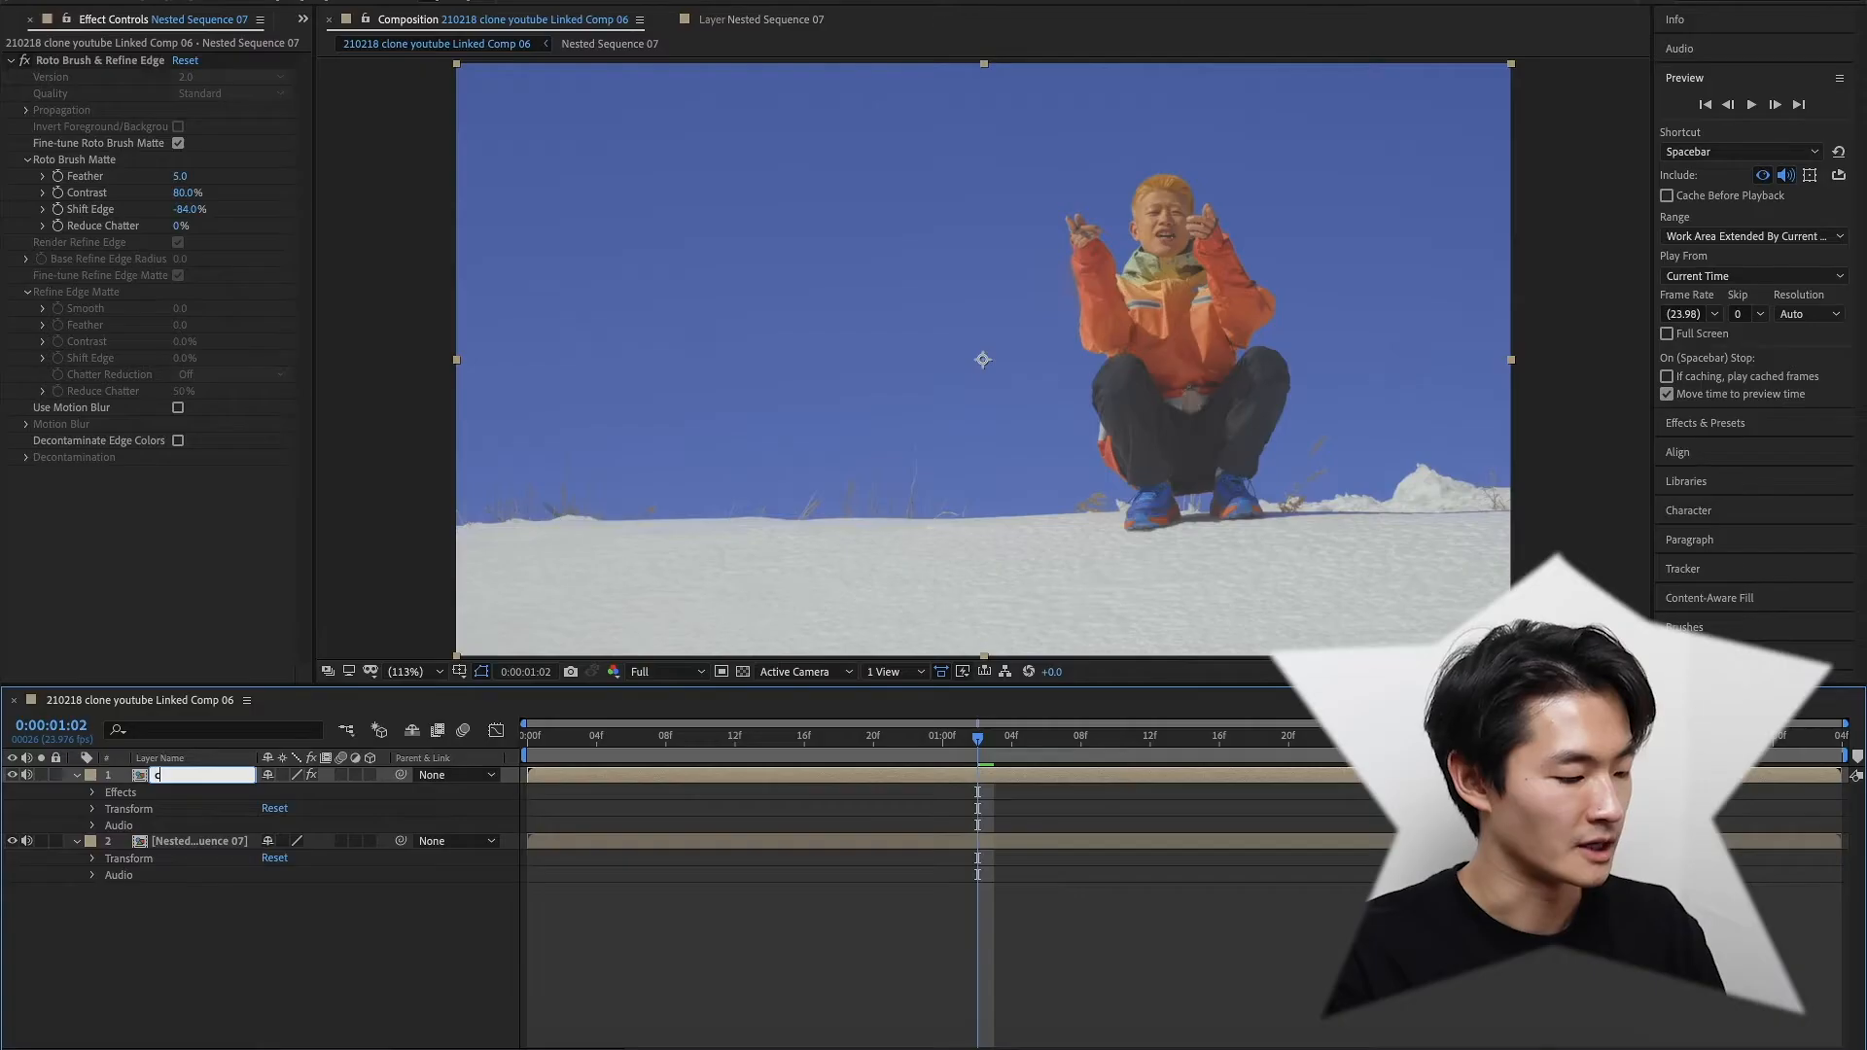
# Rename the upper cutout layer "clone" and duplicate it
pyautogui.write('lone')
pyautogui.press('Return')
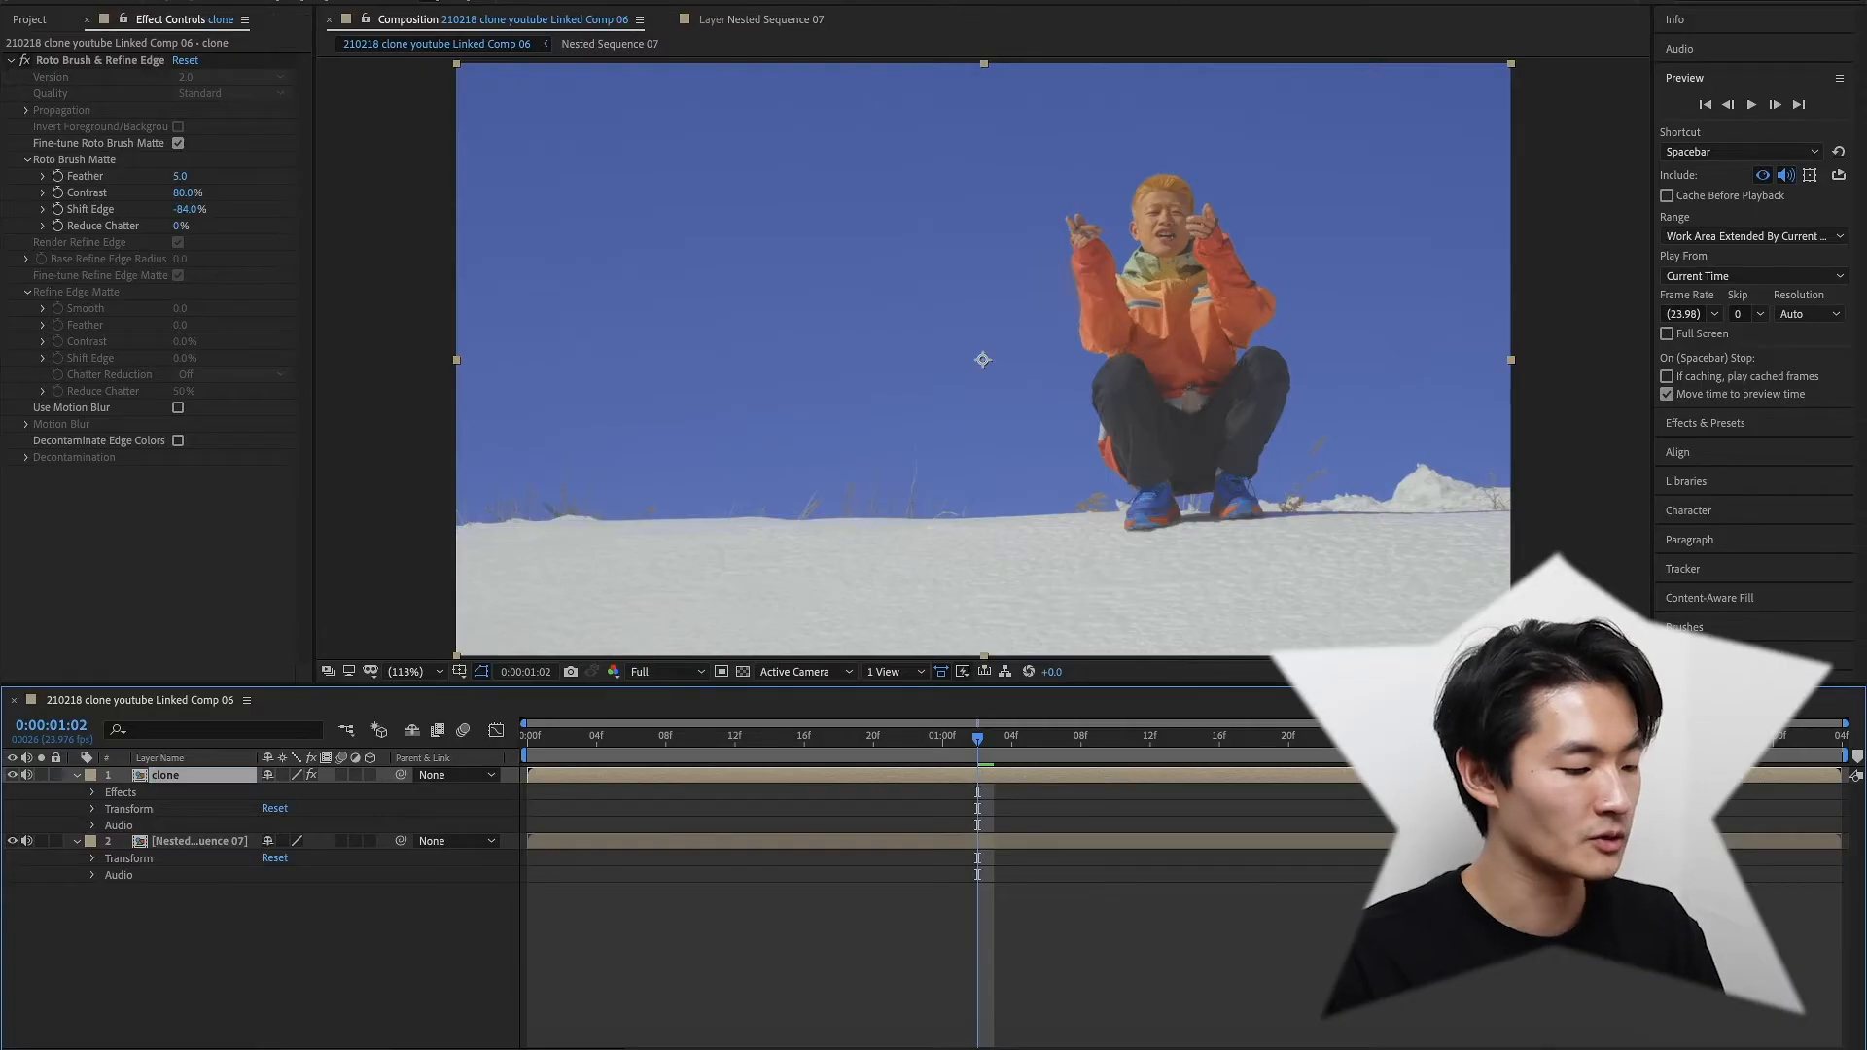
pyautogui.hotkey('ctrl', 'd')
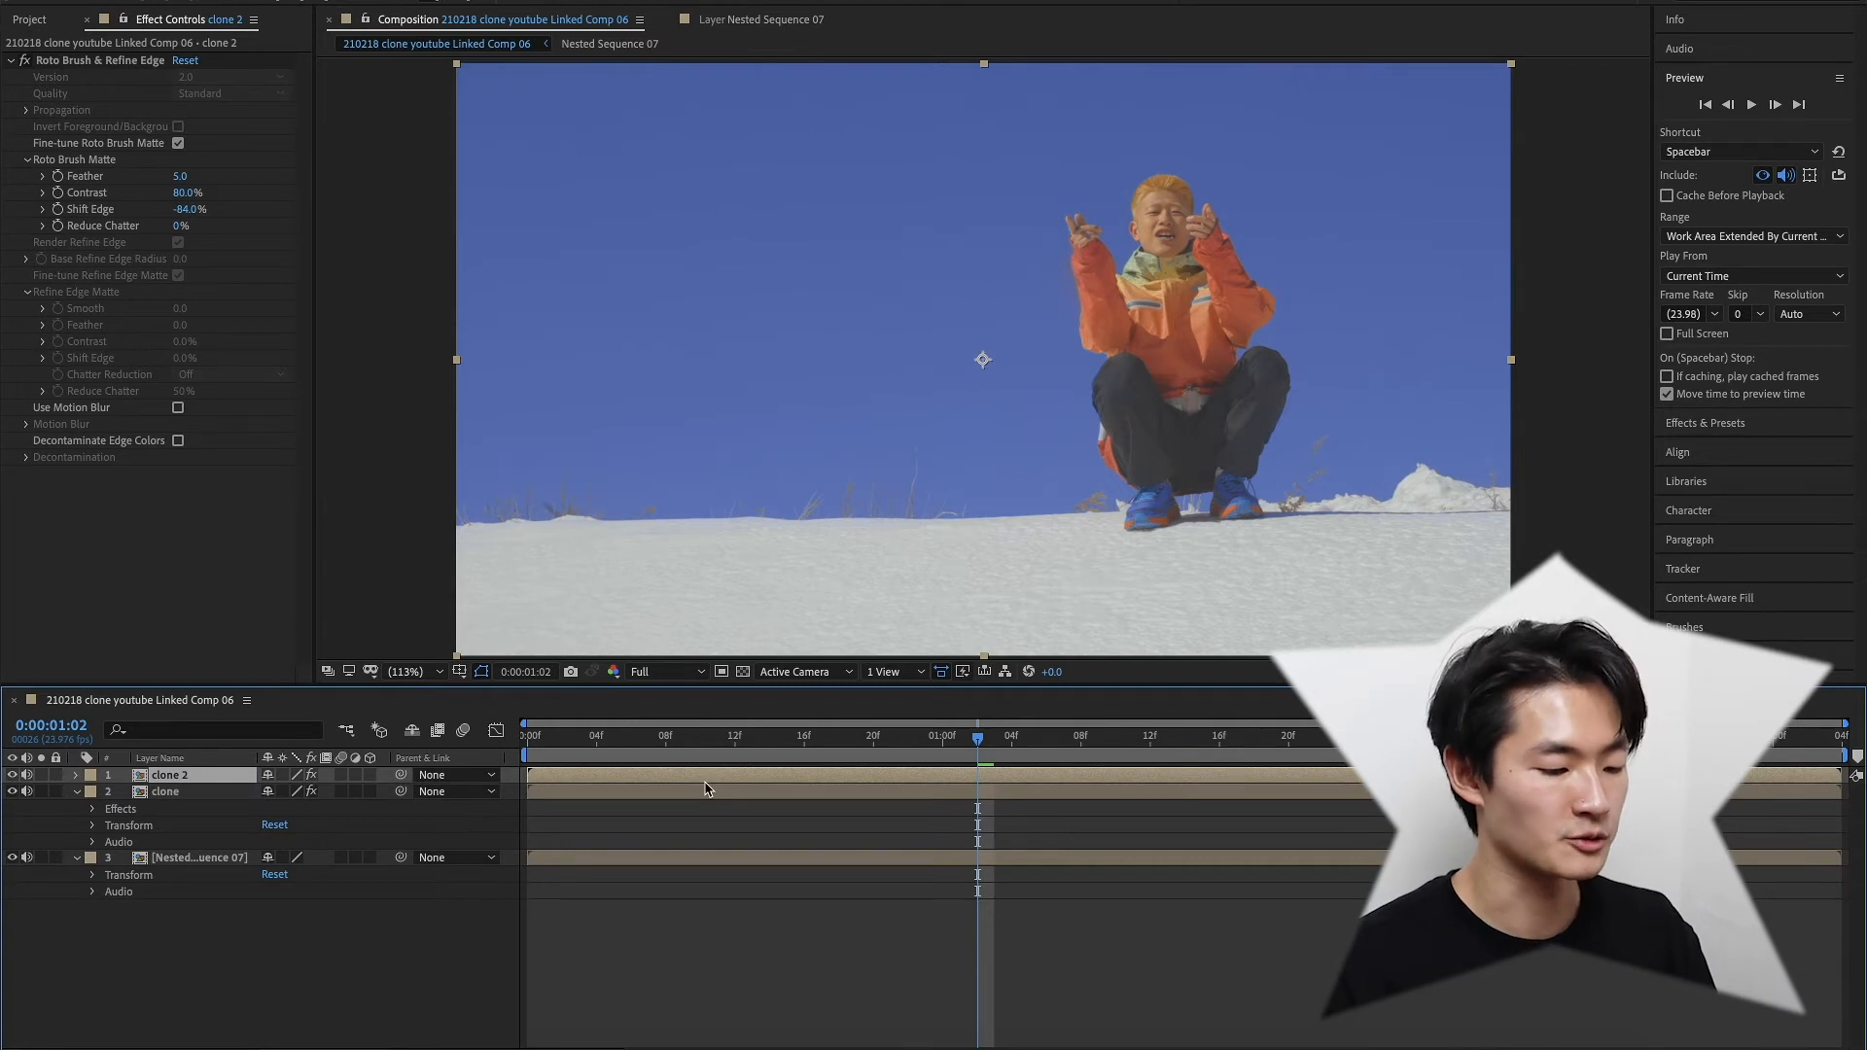
# Animate clone 2's Position with a keyframe at 0:00:00:00 and one at 0:00:01:17 shifted left to about 894, 540
pyautogui.press('p')
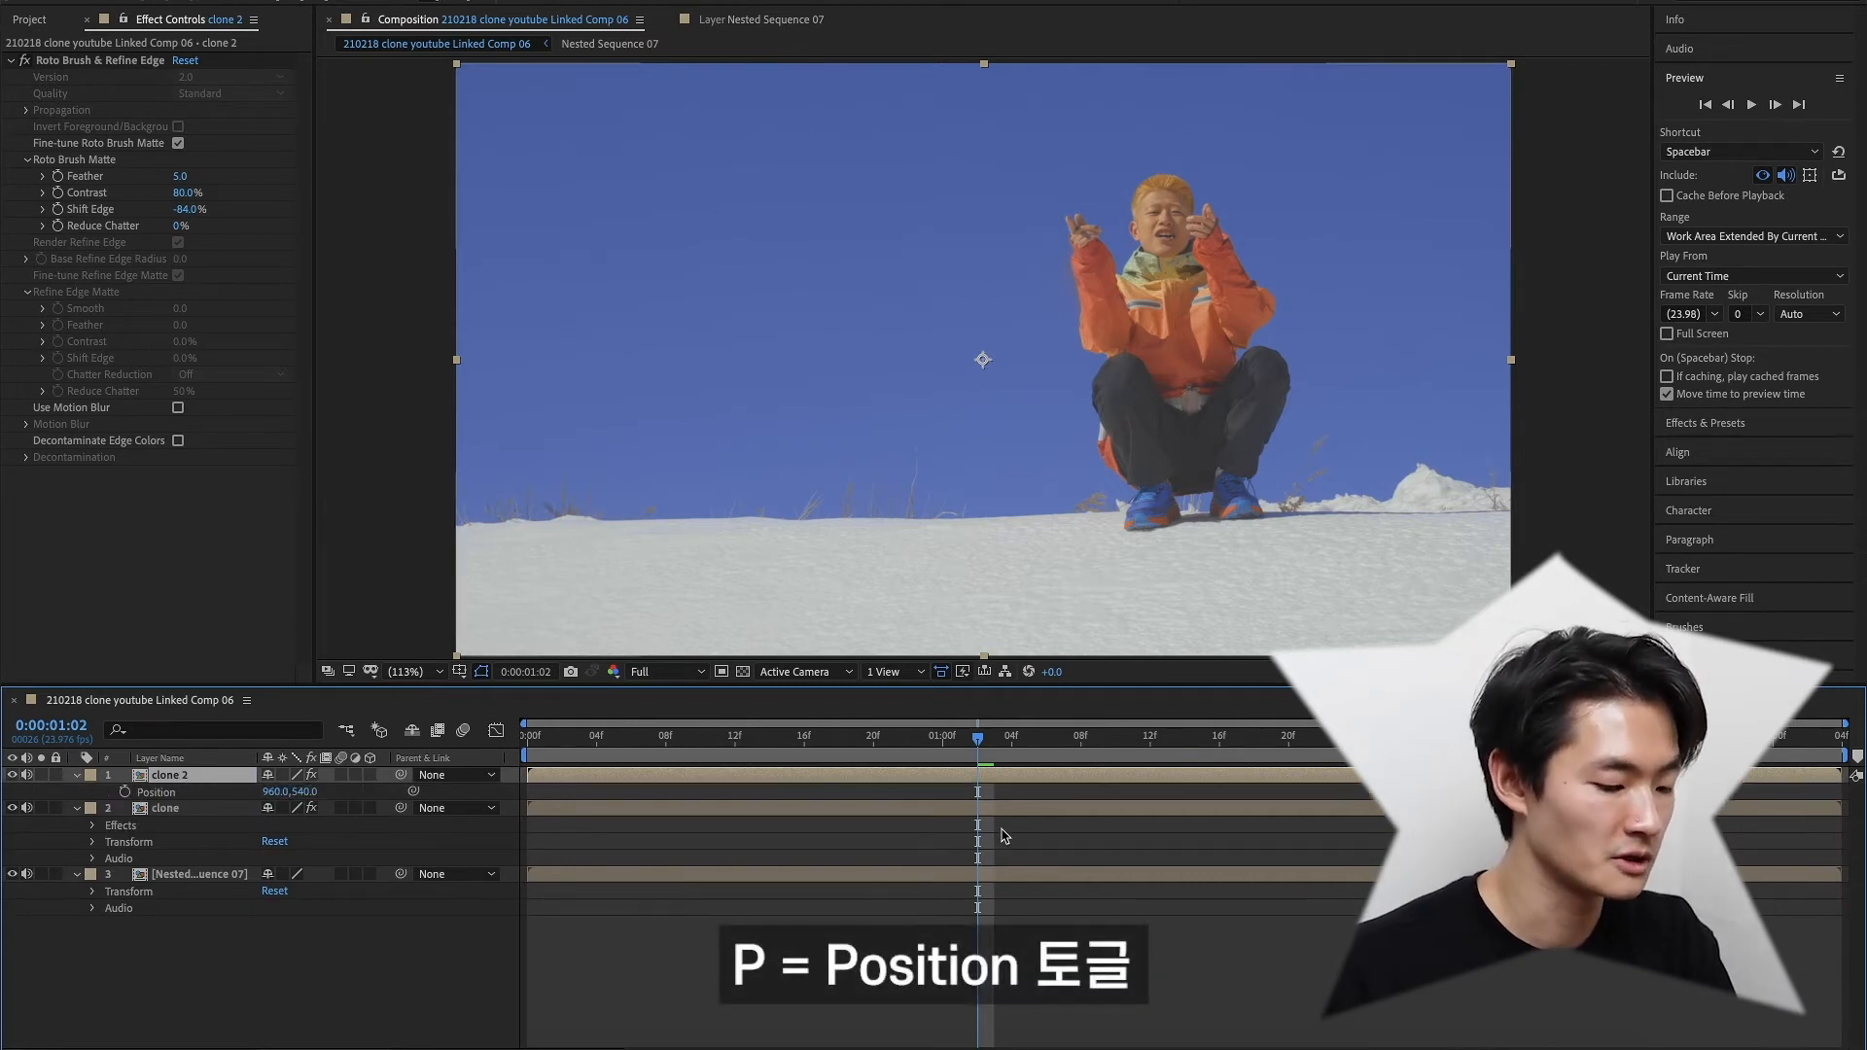
pyautogui.press('Home')
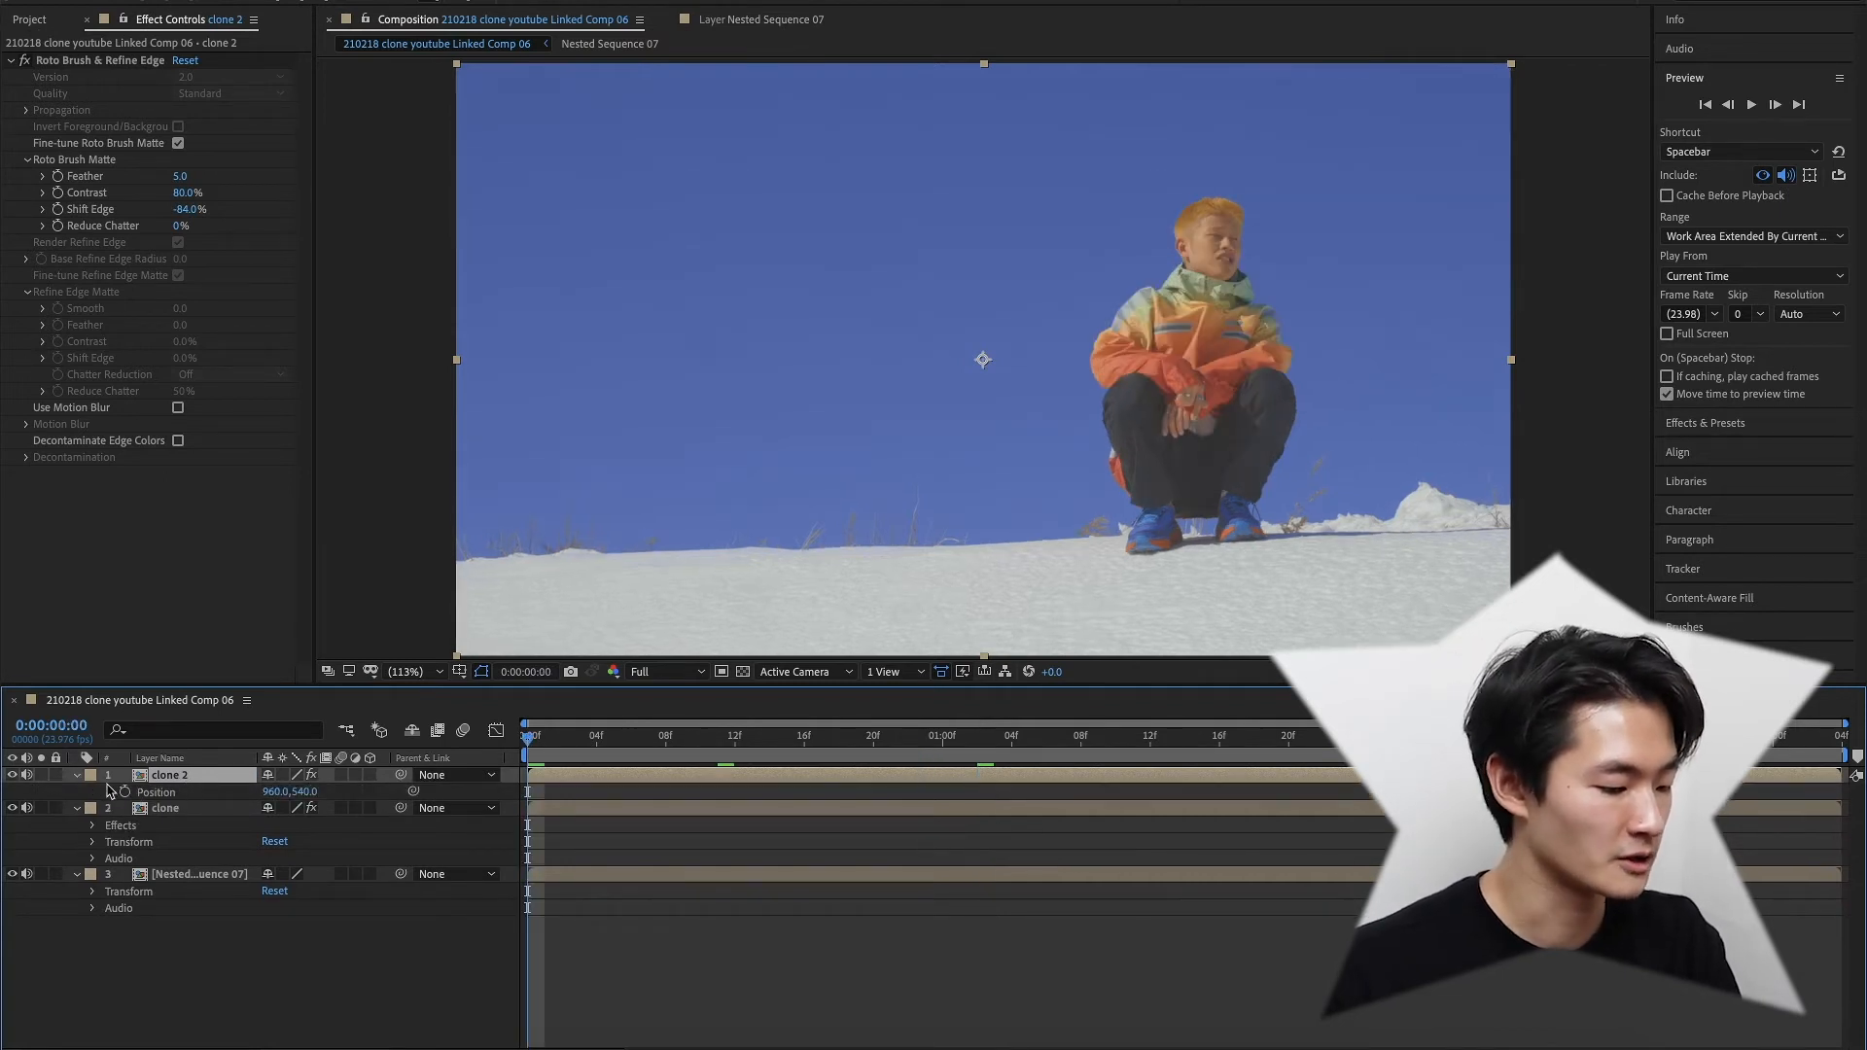
pyautogui.click(126, 792)
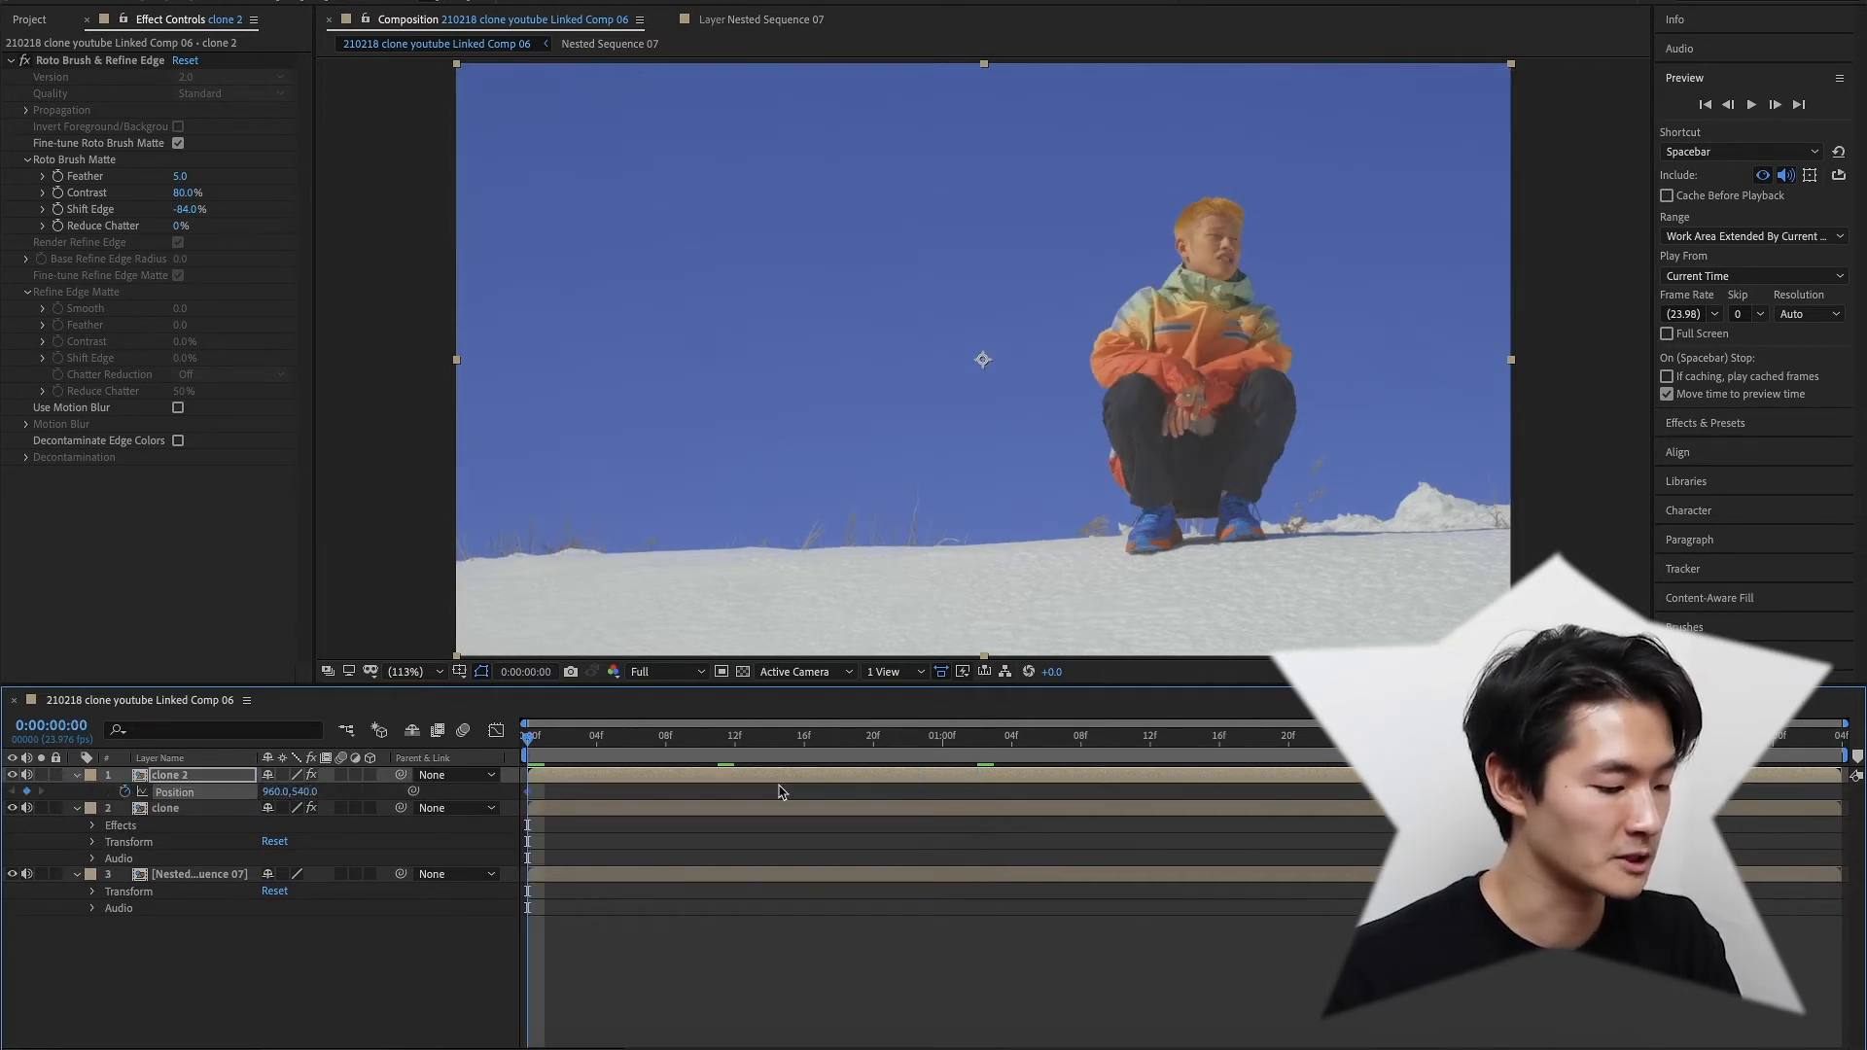
pyautogui.click(1237, 738)
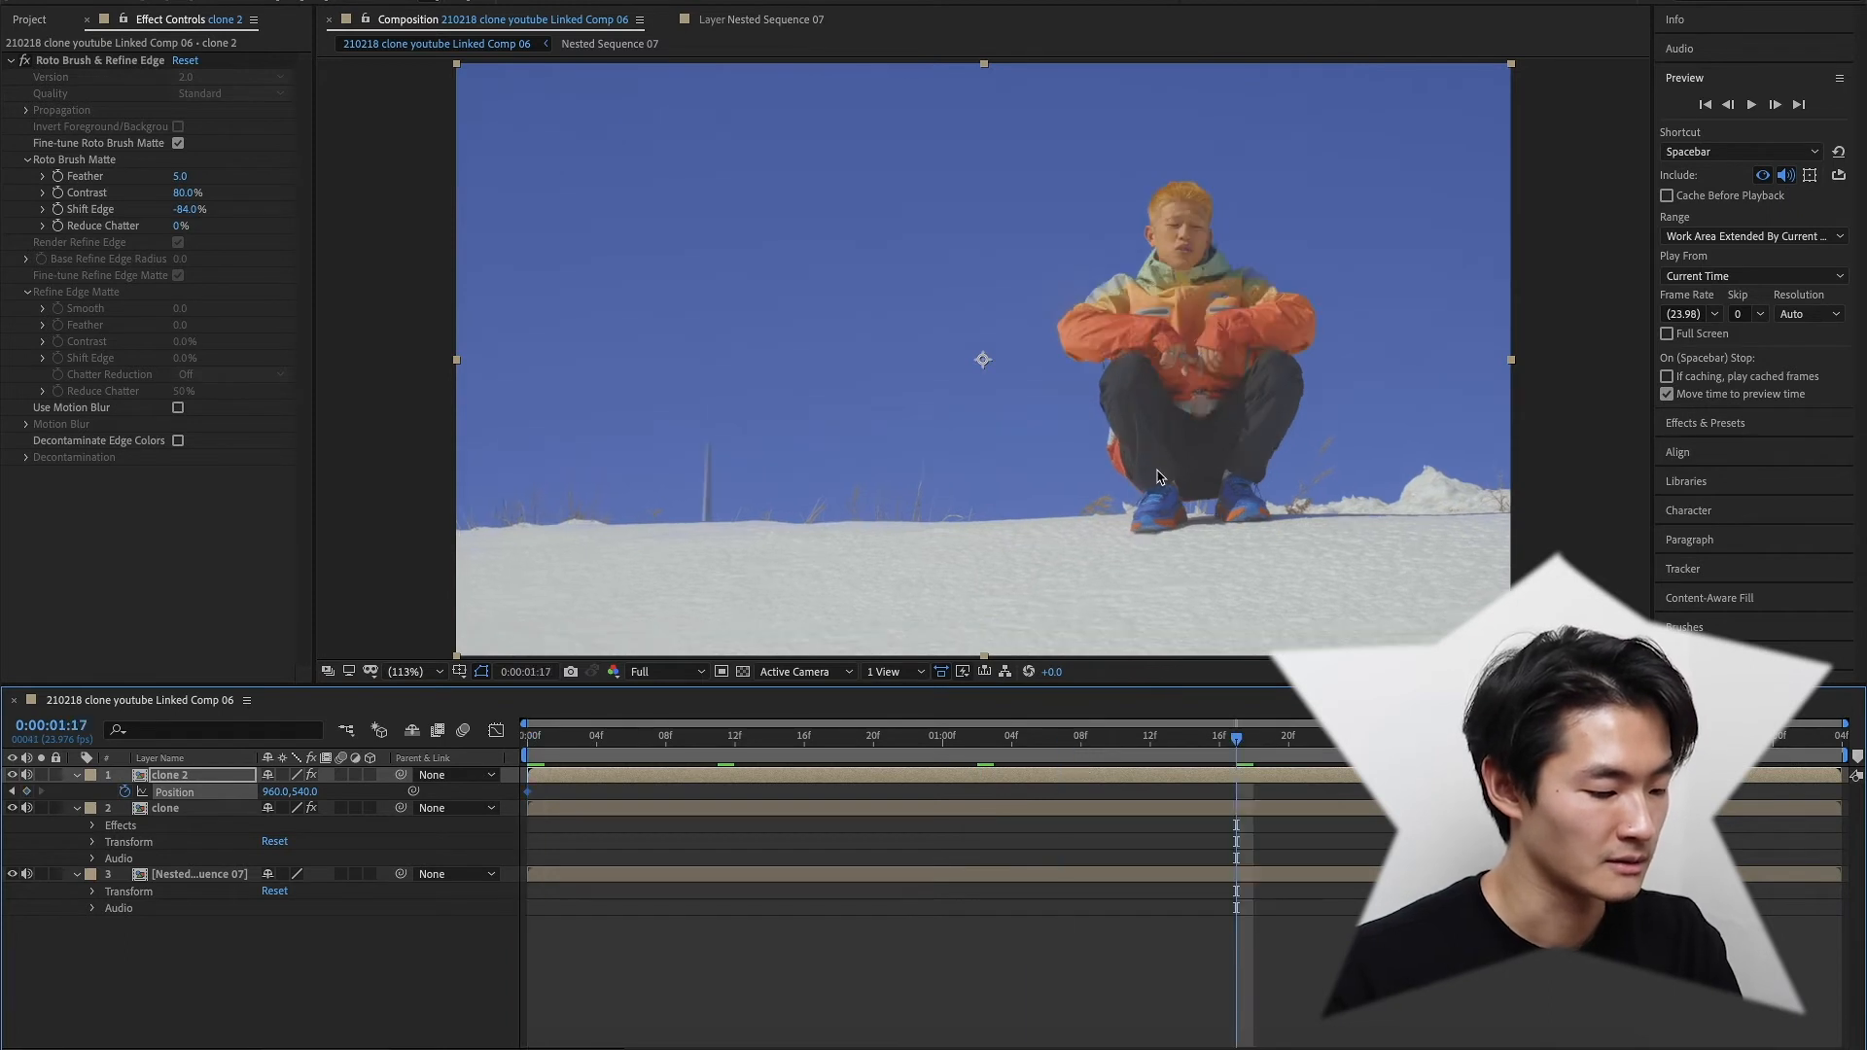
pyautogui.moveTo(268, 791); pyautogui.dragTo(204, 794)
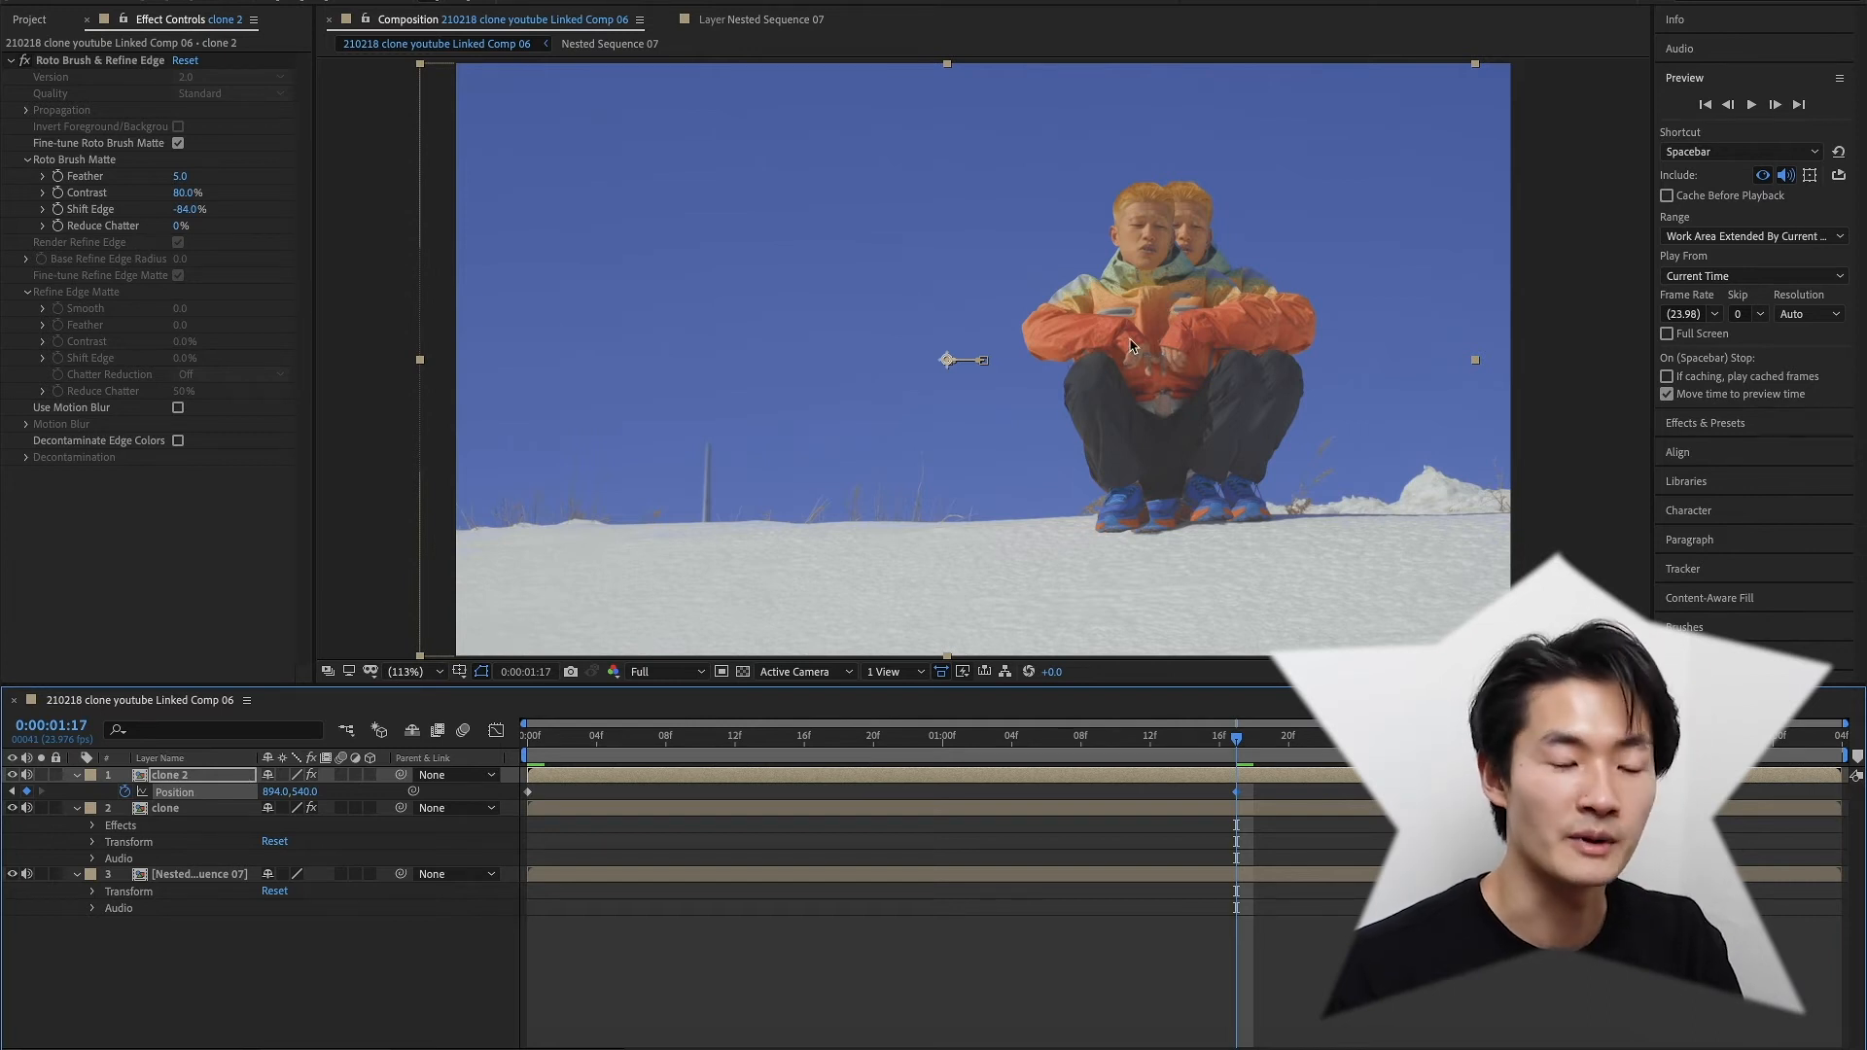
# Place clone 2 beneath the clone layer and offset it at 0:00:01:17 to about 906, 551
pyautogui.moveTo(173, 775); pyautogui.dragTo(173, 858)
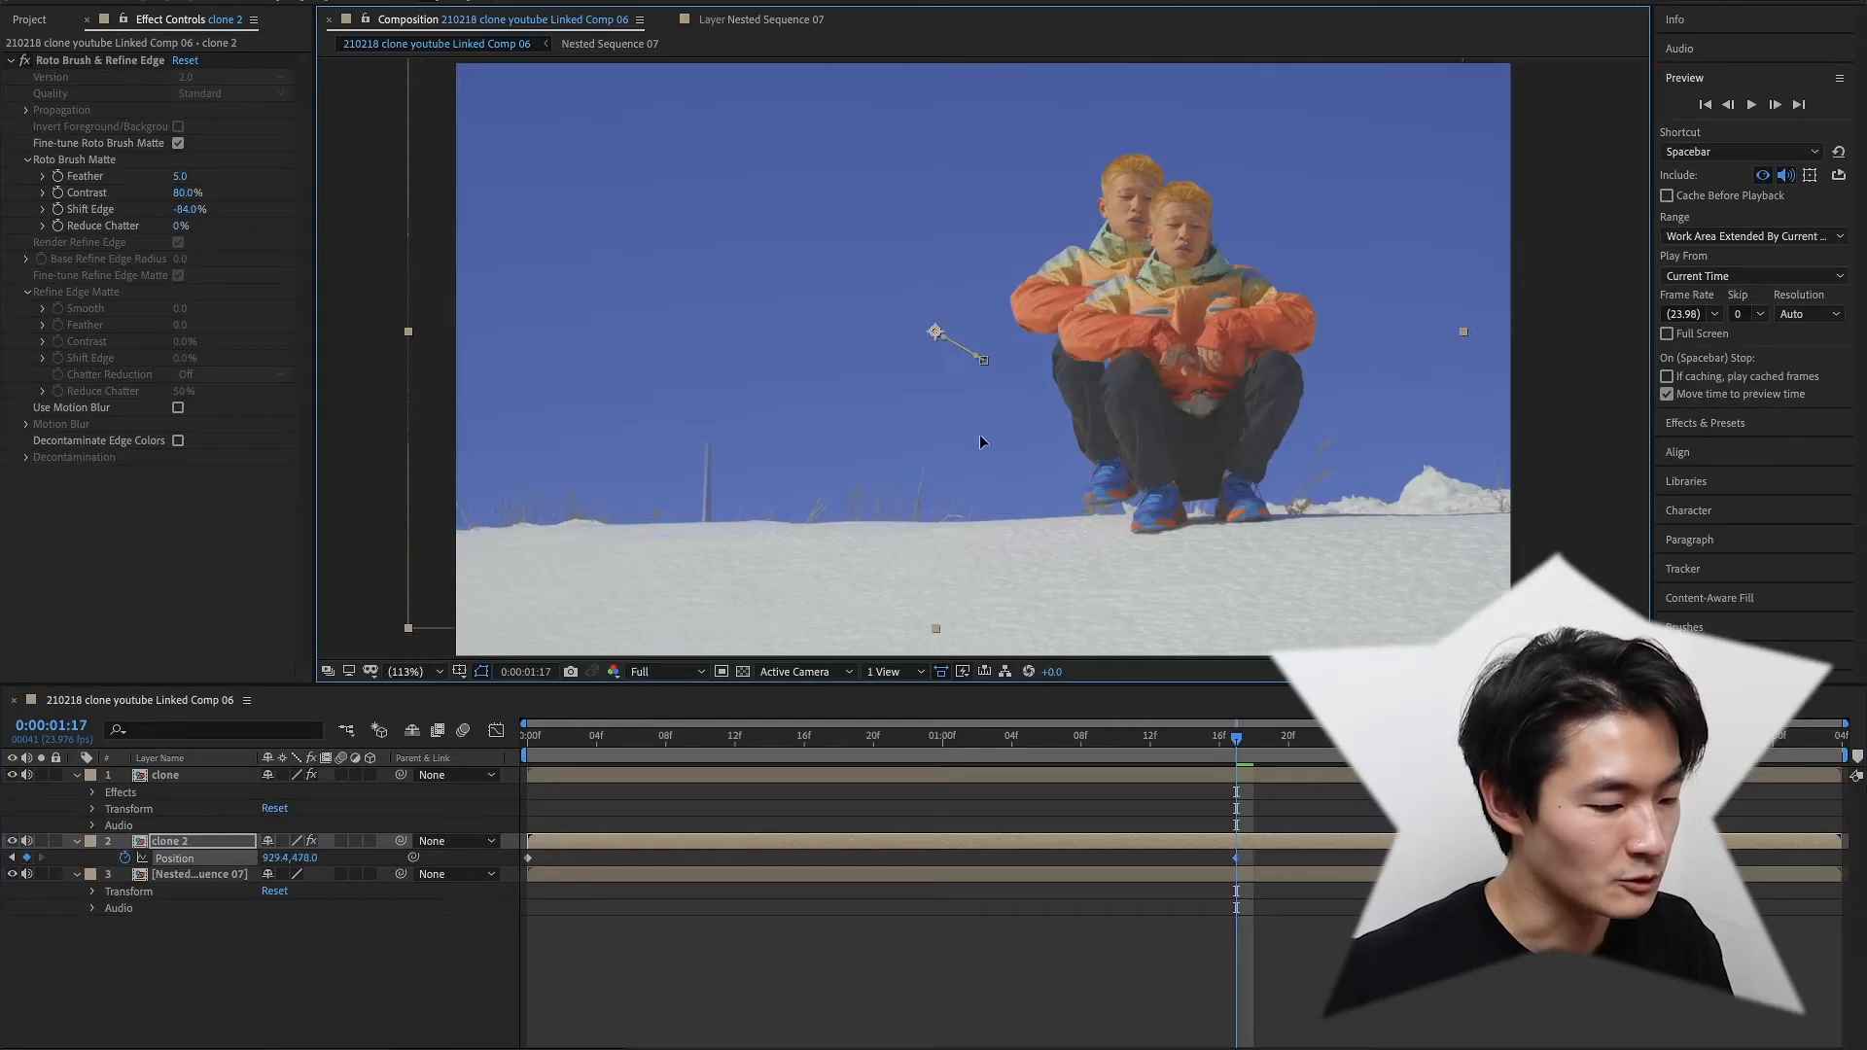
pyautogui.moveTo(917, 476); pyautogui.dragTo(913, 460)
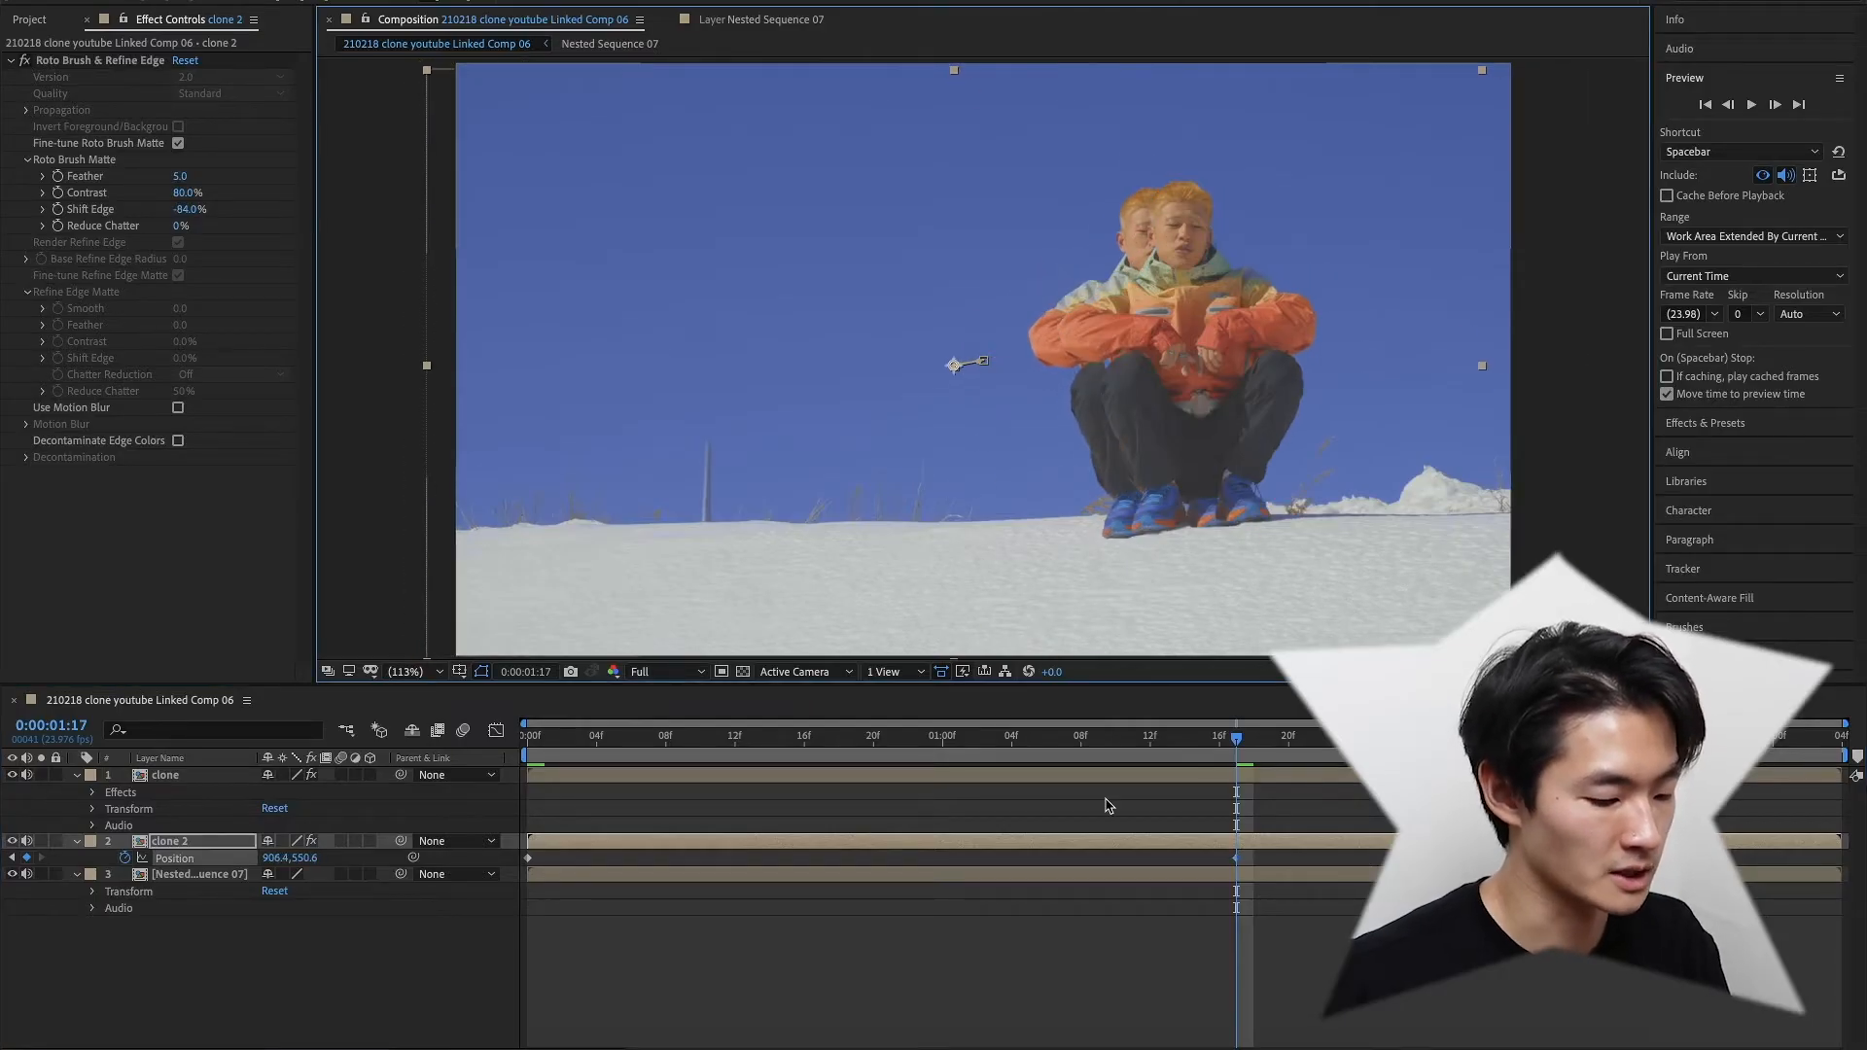
# Move clone 2's second Position keyframe to 0:00:01:02 and scrub through the movement
pyautogui.click(1237, 857)
pyautogui.moveTo(992, 844); pyautogui.dragTo(978, 846)
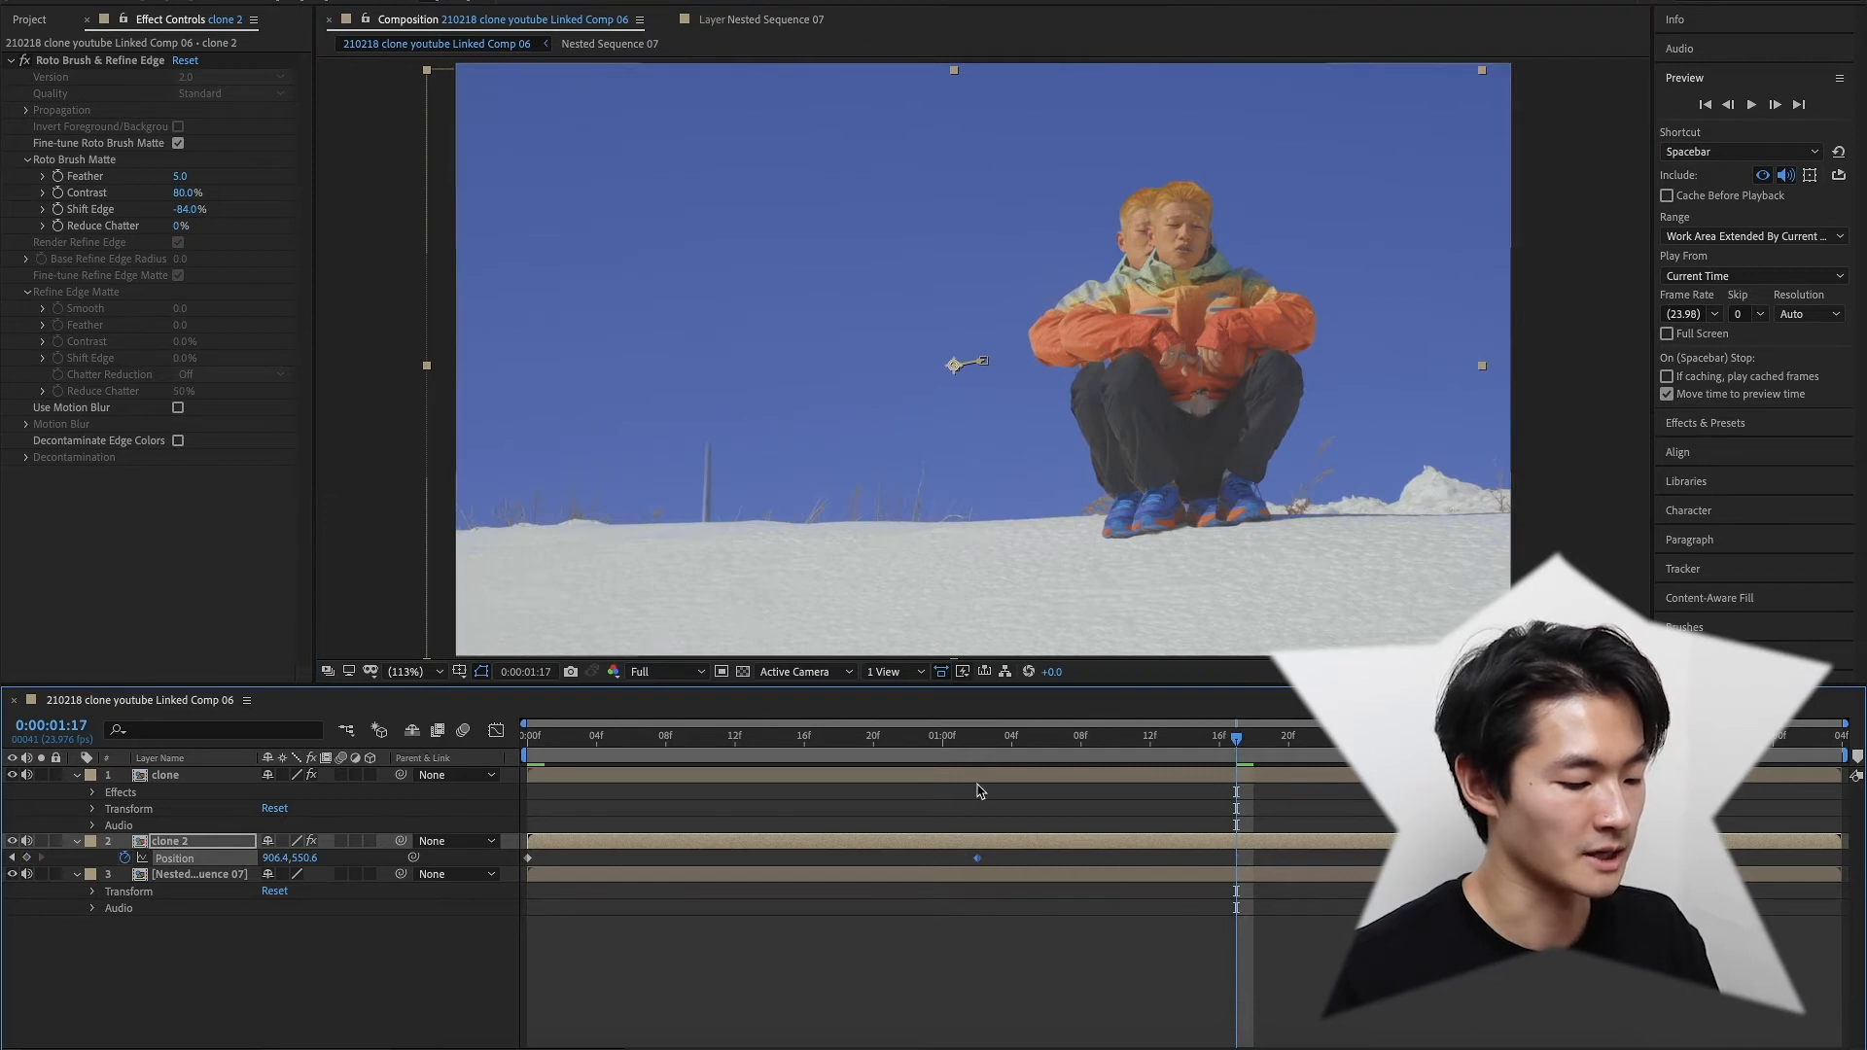
pyautogui.click(978, 740)
pyautogui.moveTo(980, 740); pyautogui.dragTo(899, 762)
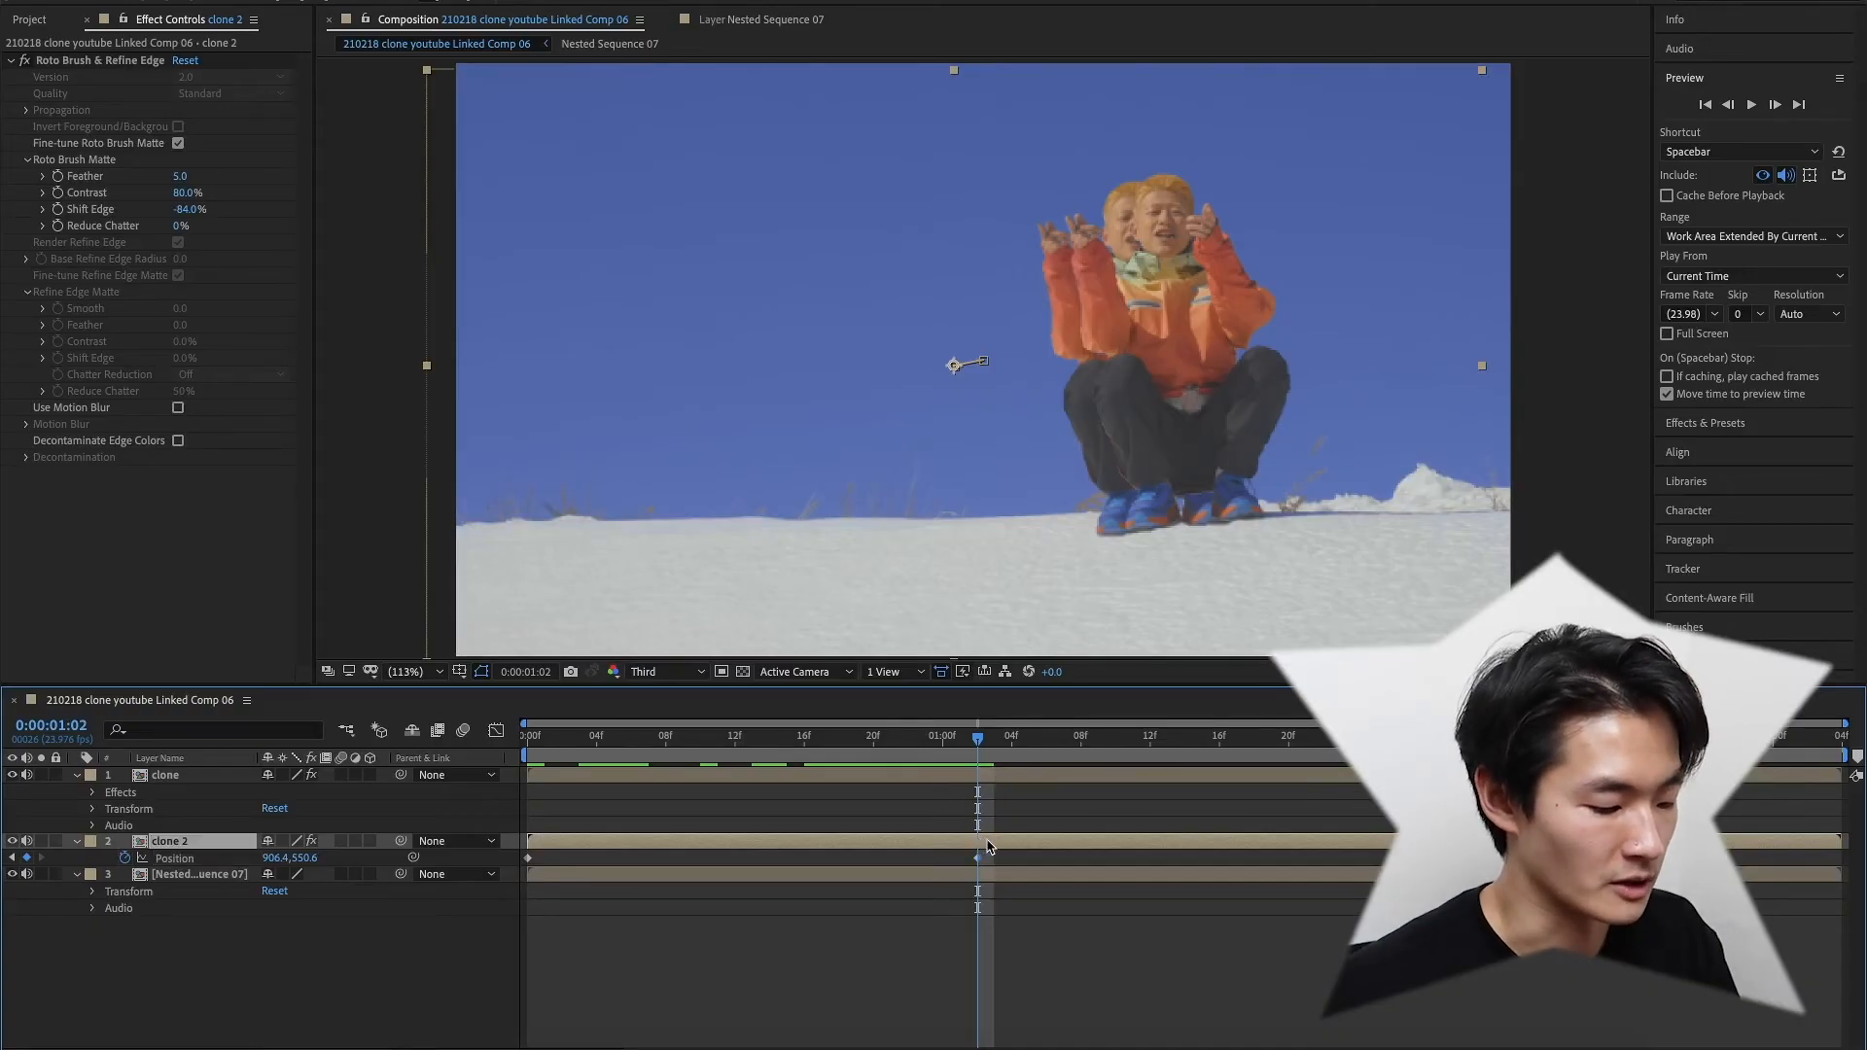
# Duplicate clone 2, place the copy beneath it, offset it at 0:00:01:02 to about 844, 567 and scrub the result
pyautogui.hotkey('ctrl', 'd')
pyautogui.moveTo(139, 849); pyautogui.dragTo(139, 876)
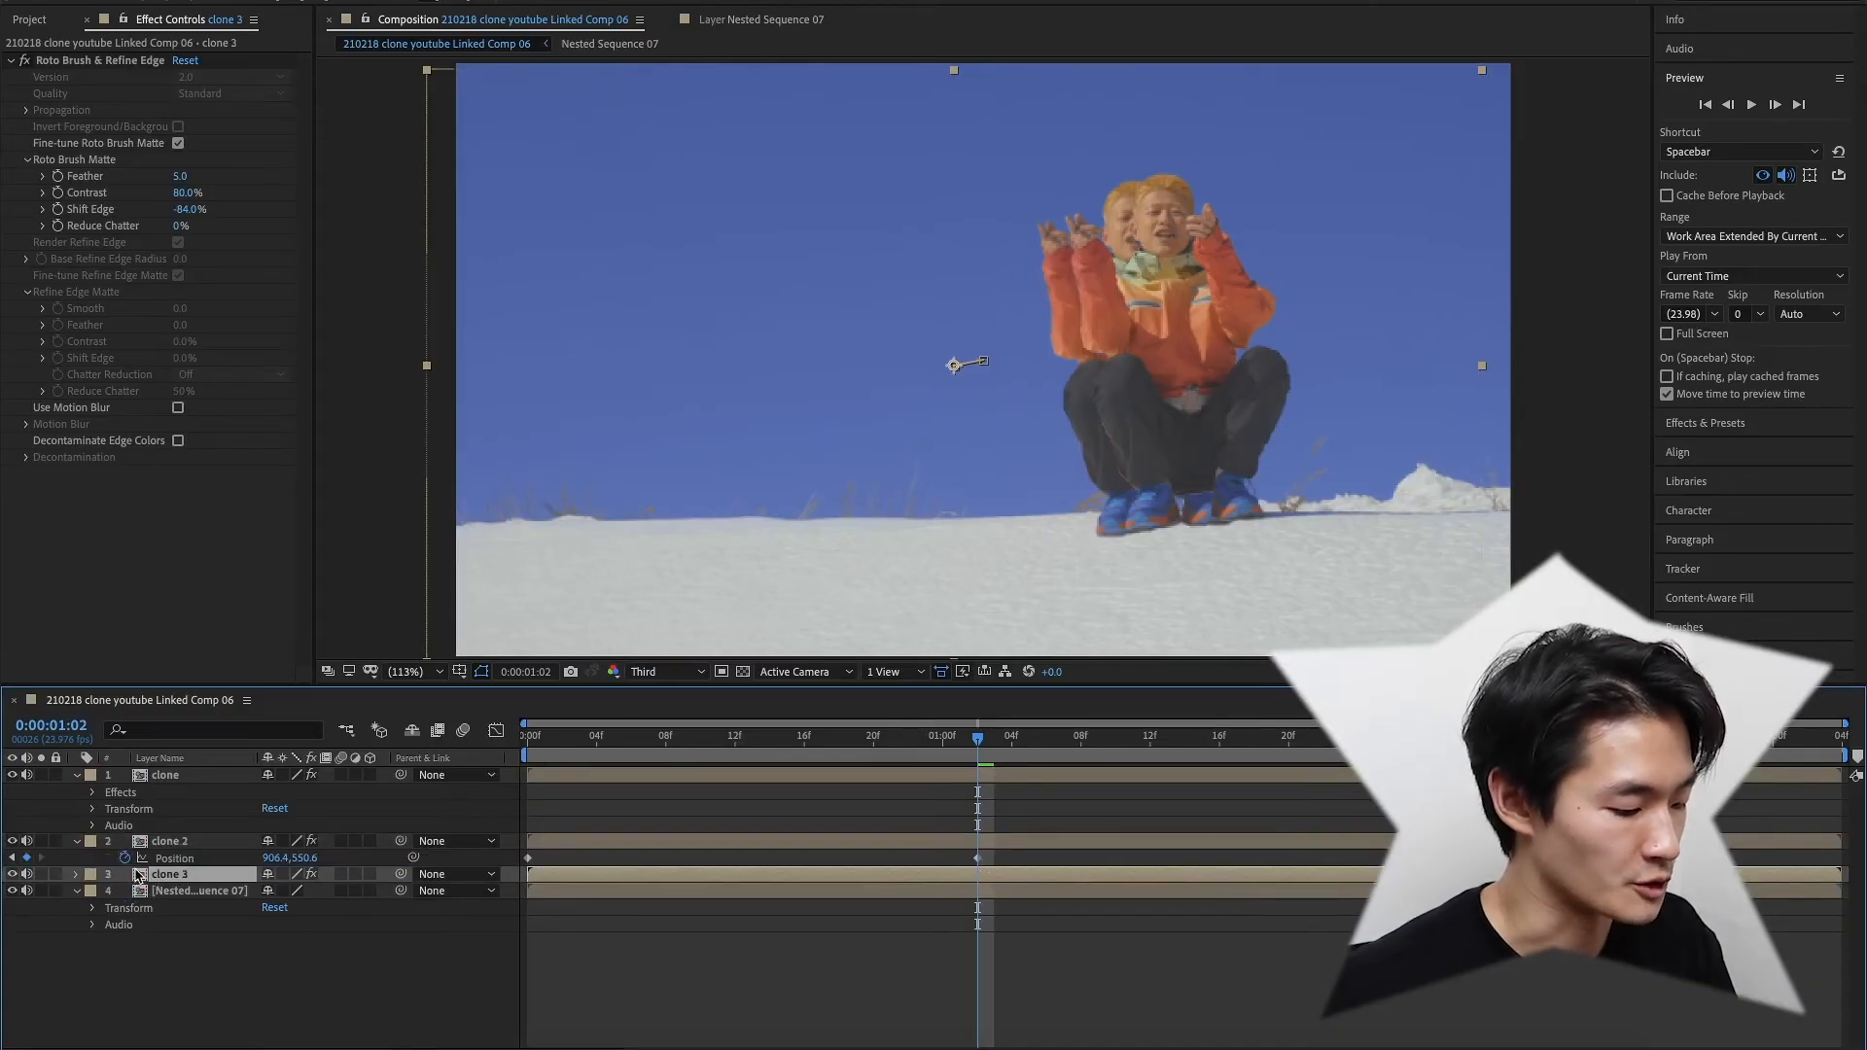
pyautogui.press('p')
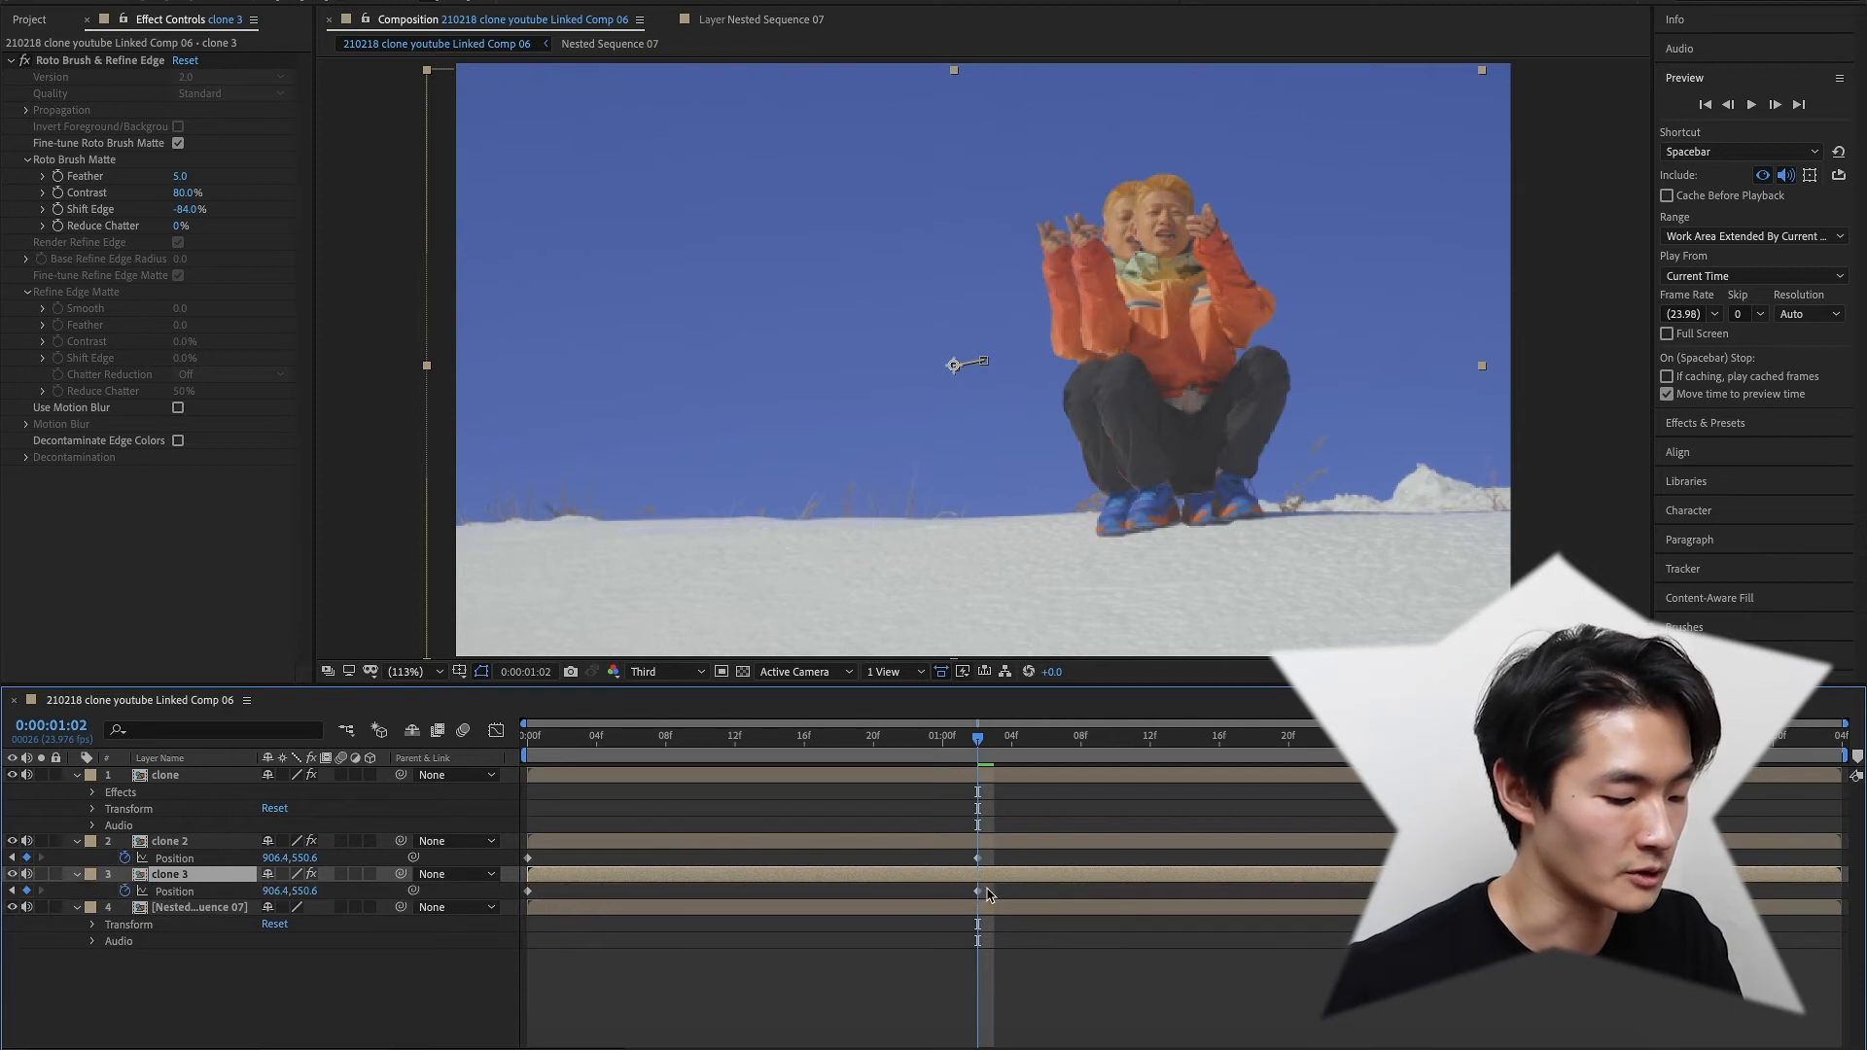
pyautogui.click(979, 891)
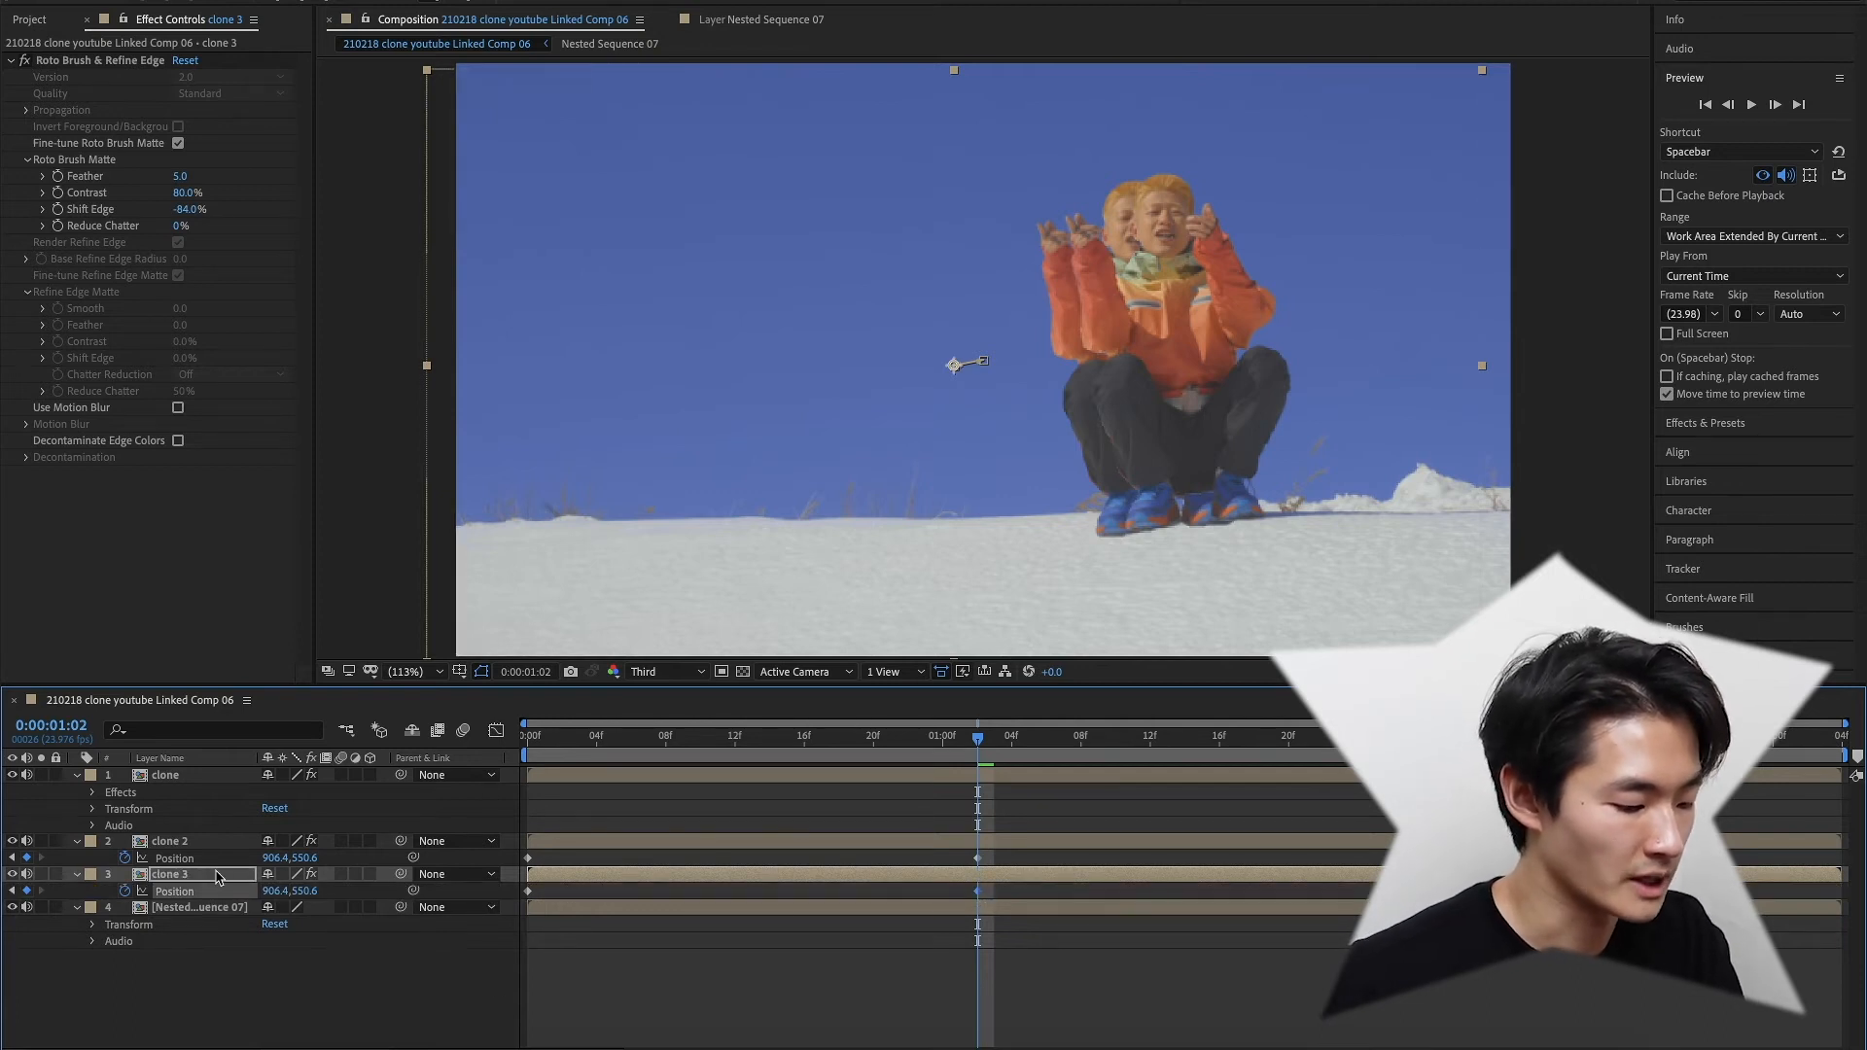
pyautogui.moveTo(933, 422); pyautogui.dragTo(898, 431)
pyautogui.moveTo(575, 741); pyautogui.dragTo(978, 756)
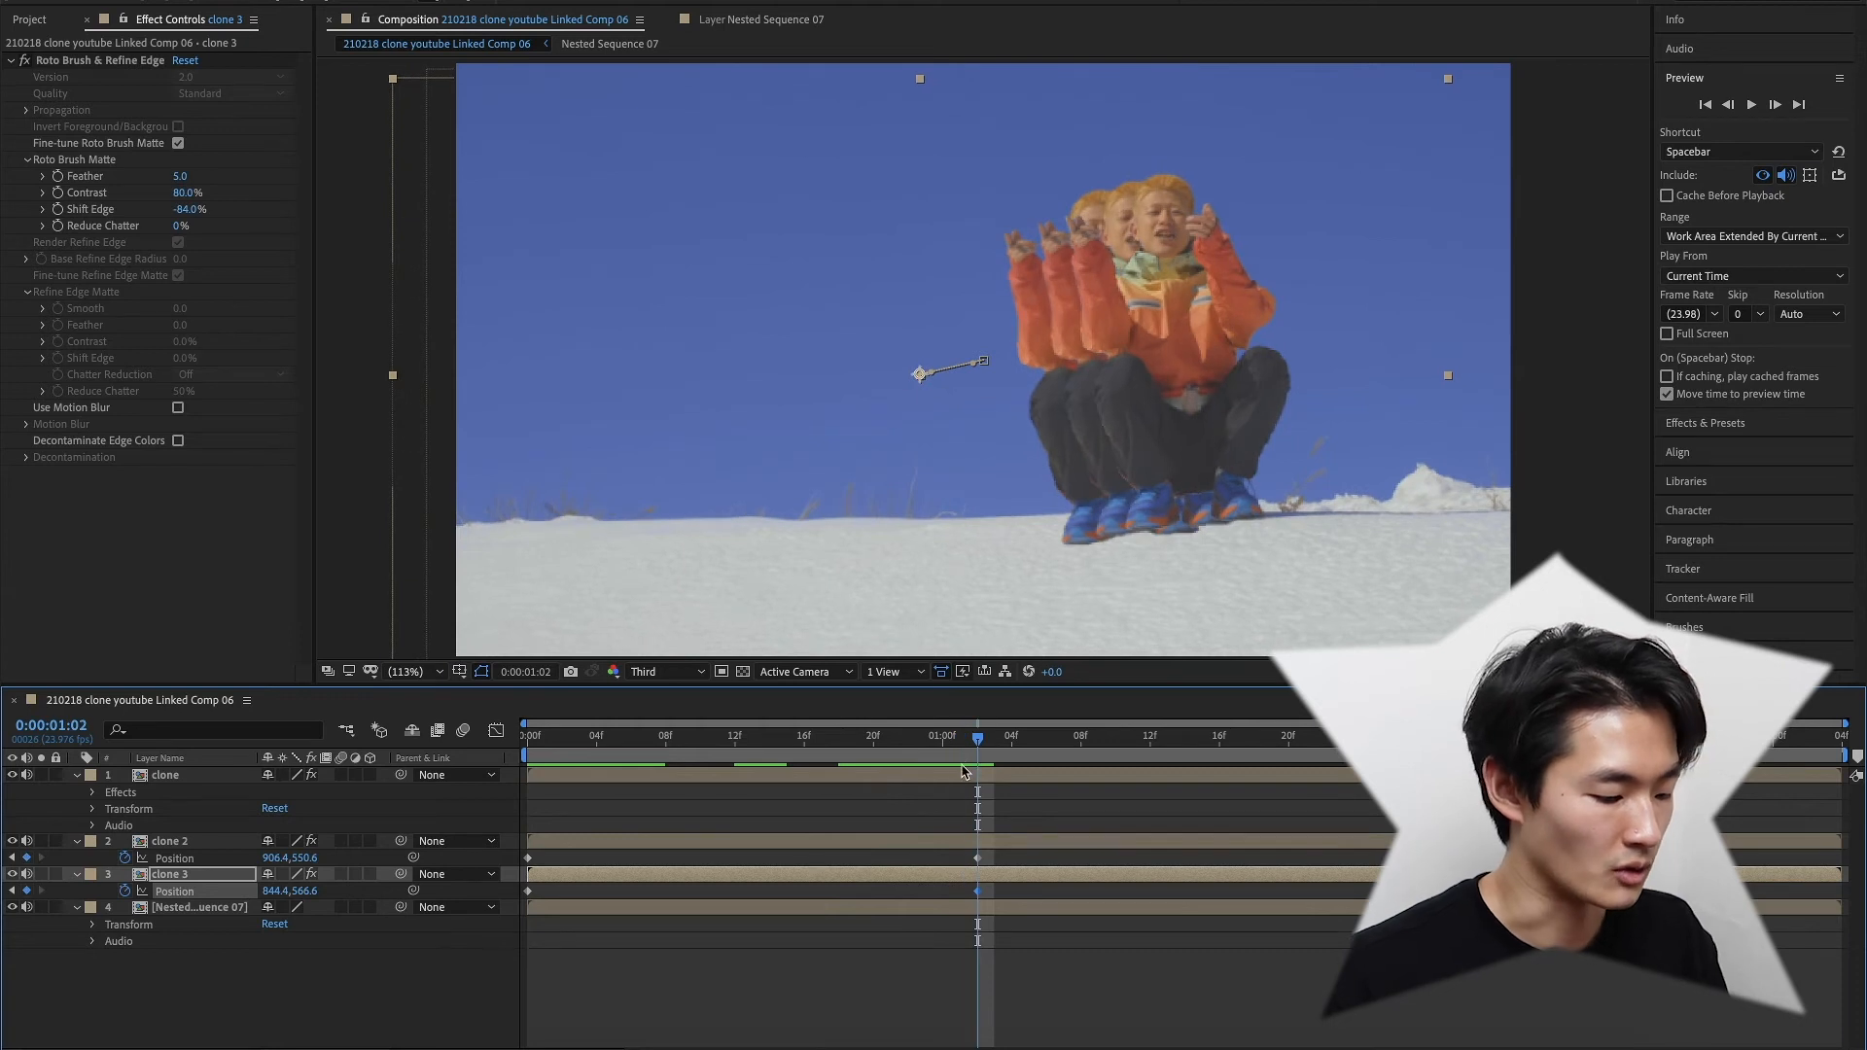
# Duplicate clone 3 and offset the copy beneath it at 0:00:01:02 to about 781, 581
pyautogui.click(199, 880)
pyautogui.hotkey('ctrl', 'd')
pyautogui.moveTo(1102, 418); pyautogui.dragTo(1067, 426)
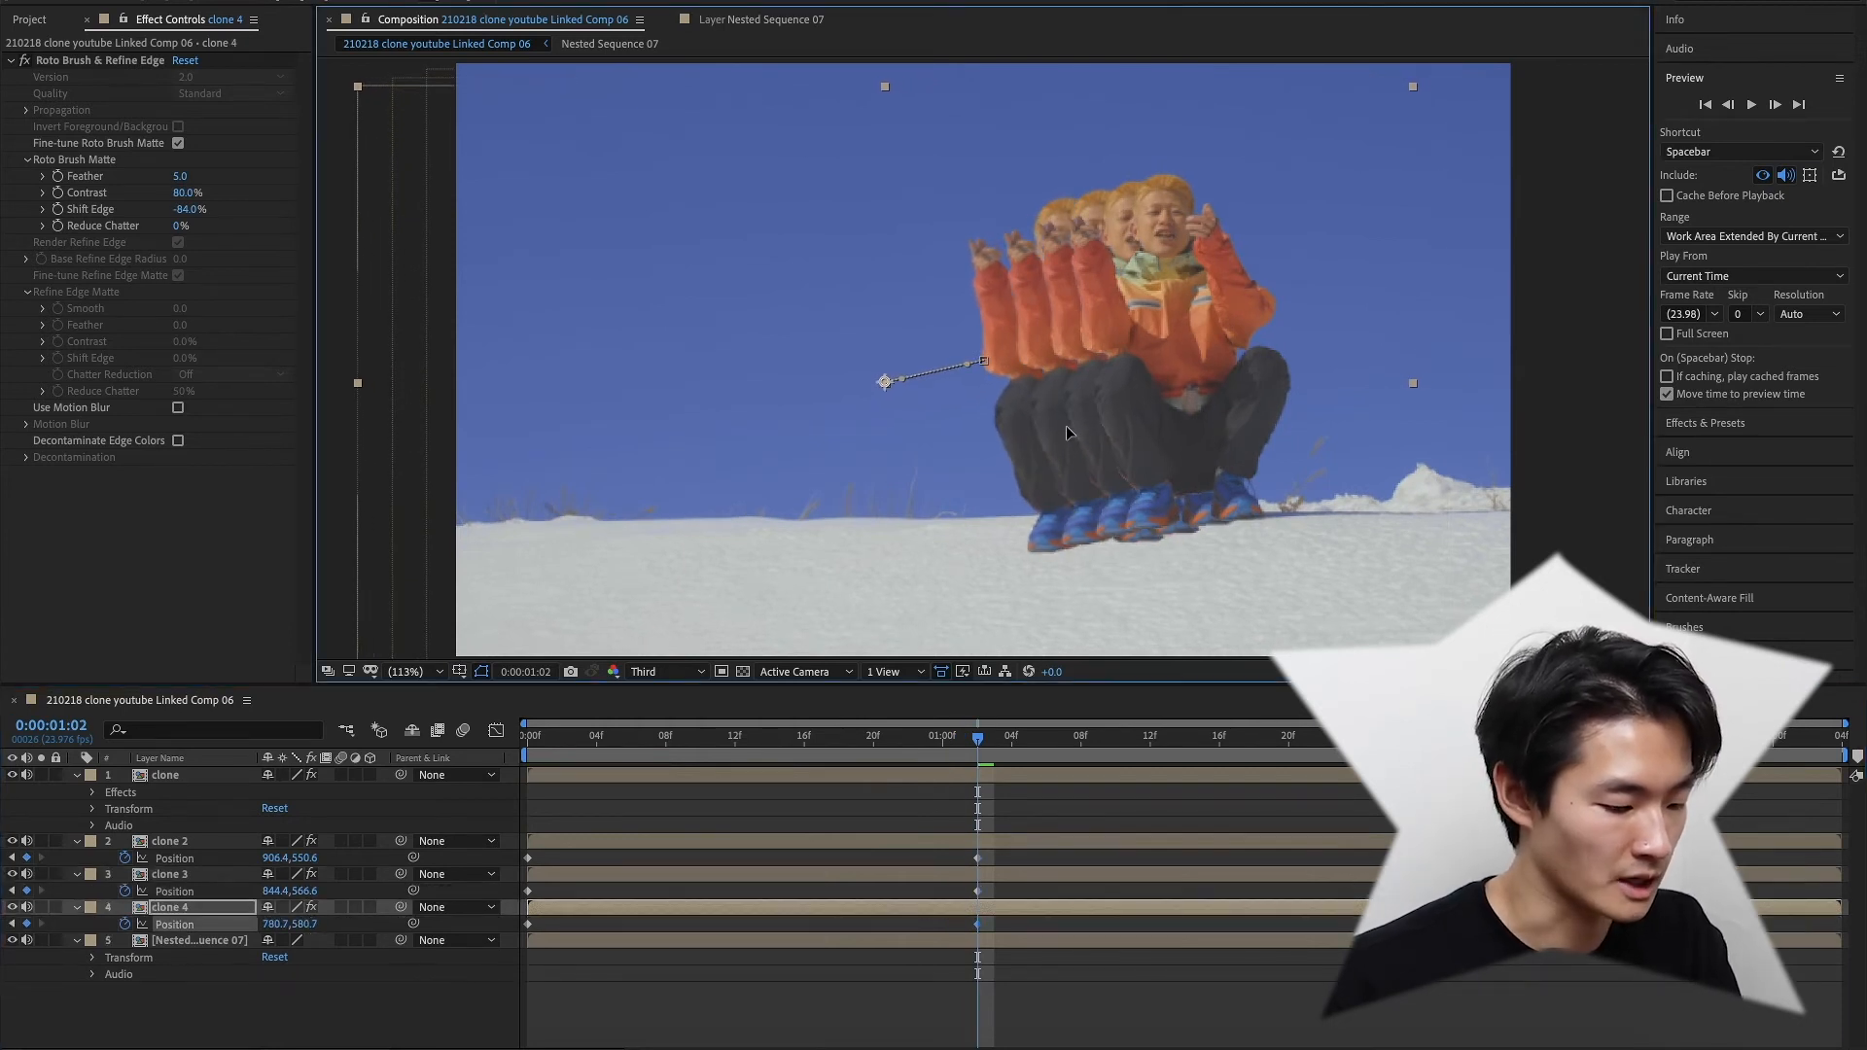
# Add two more copies beneath clone 4, offset at 0:00:01:02 to about 720, 588 and 653, 606
pyautogui.click(627, 907)
pyautogui.hotkey('ctrl', 'd')
pyautogui.moveTo(183, 909); pyautogui.dragTo(228, 939)
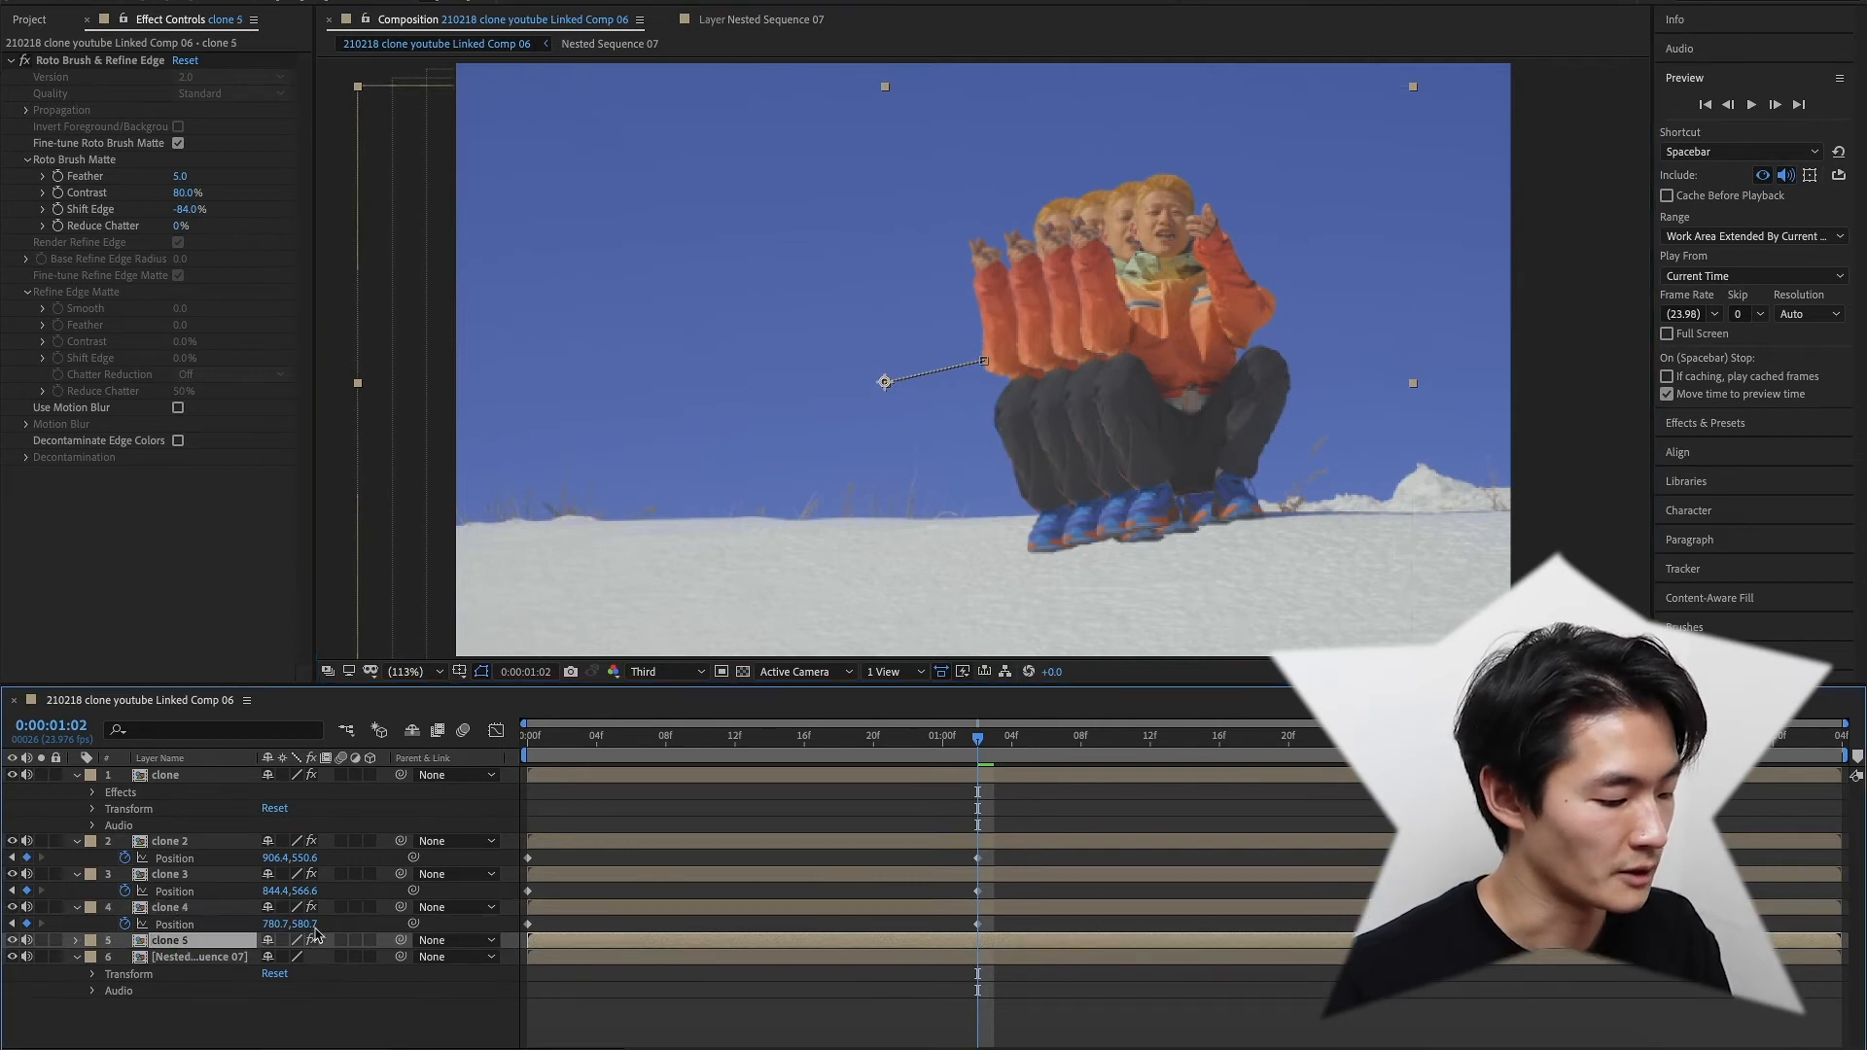
pyautogui.press('p')
pyautogui.moveTo(1102, 409); pyautogui.dragTo(1069, 413)
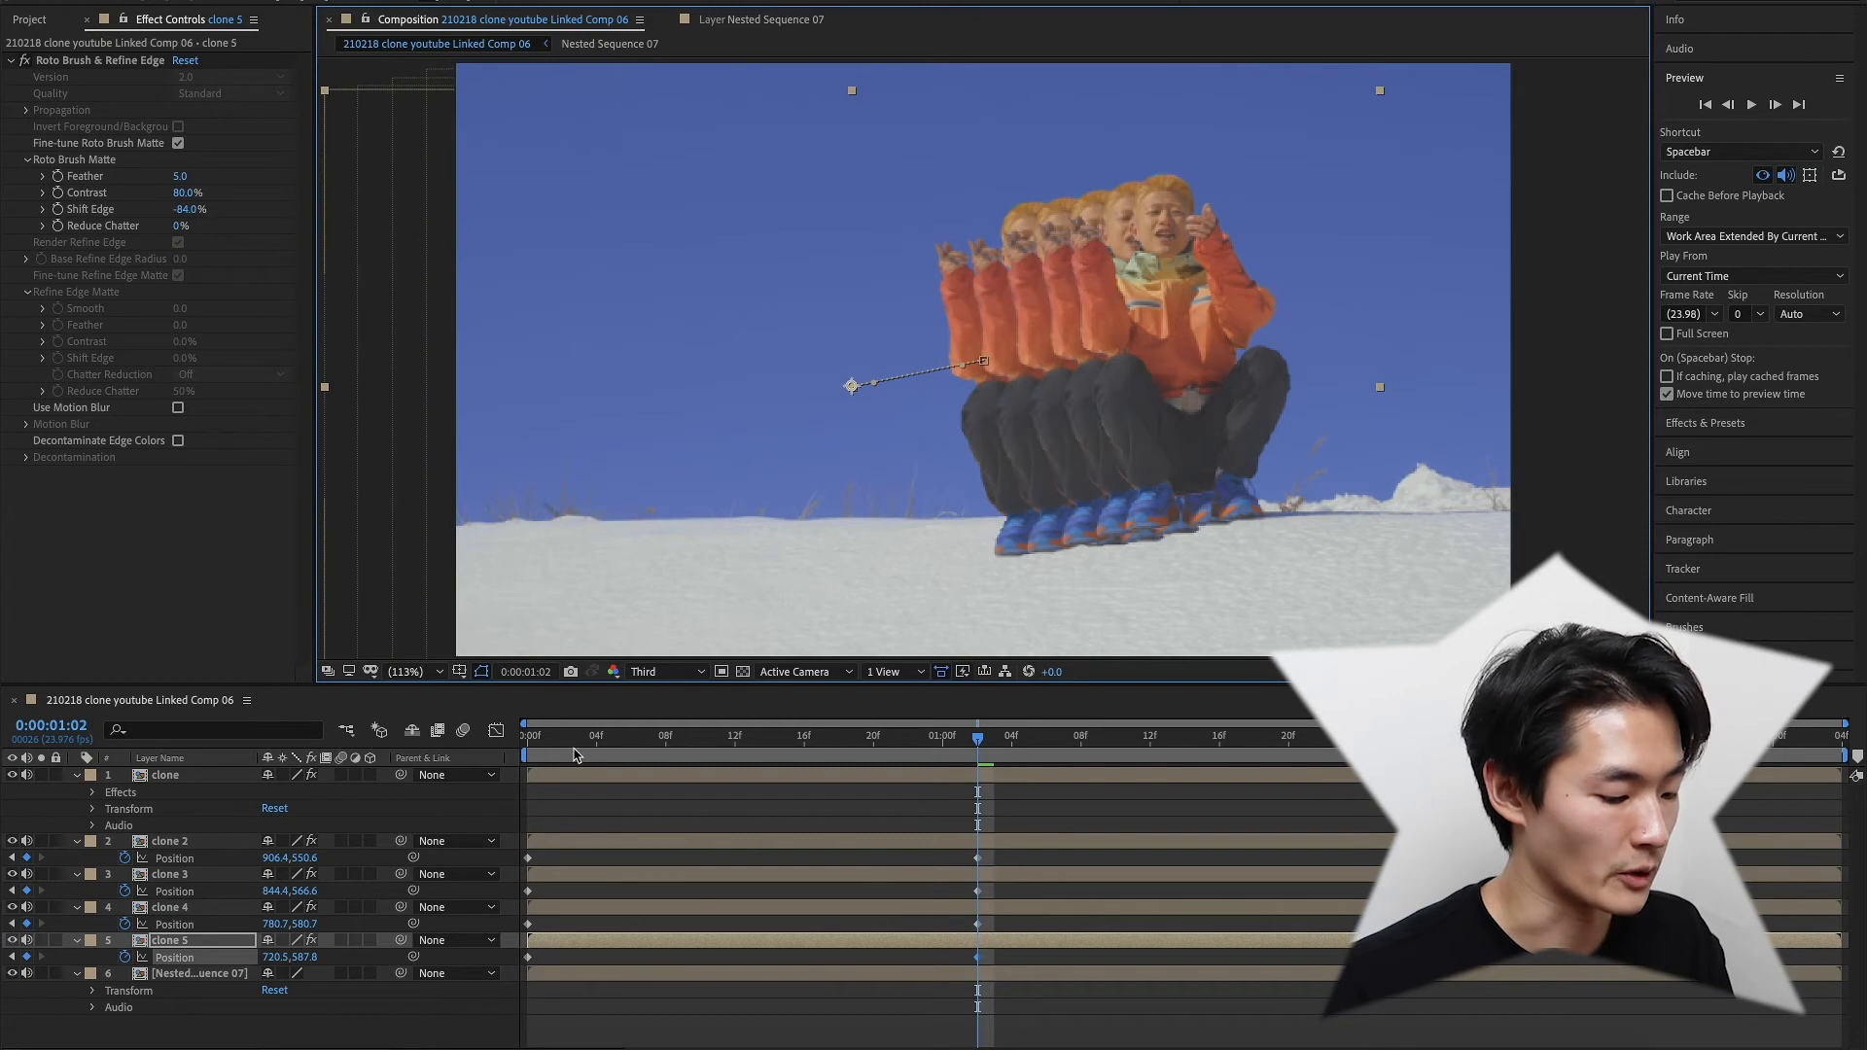
pyautogui.hotkey('ctrl', 'd')
pyautogui.moveTo(183, 944)
pyautogui.mouseDown()
pyautogui.moveTo(194, 977)
pyautogui.moveTo(479, 958)
pyautogui.mouseUp()
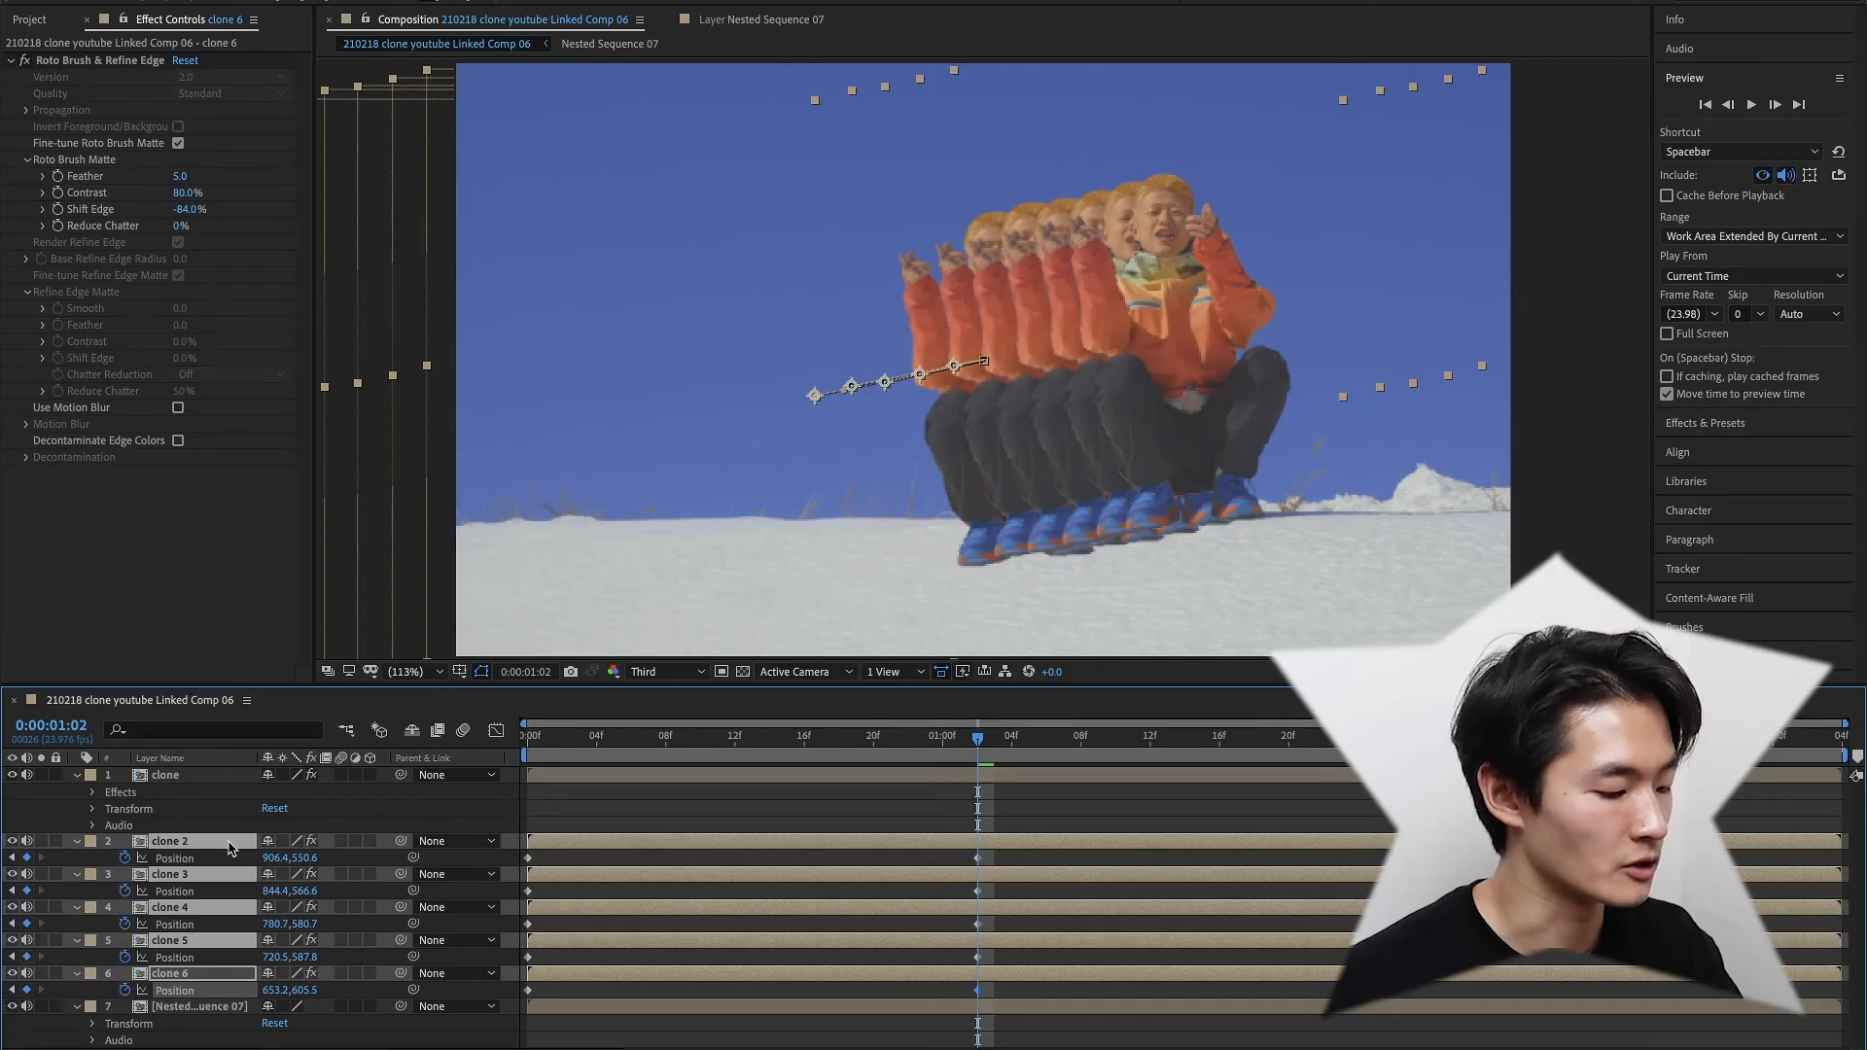
# Pre-compose the layers clone 2 through clone 6 into a composition named "clones"
pyautogui.rightClick(232, 848)
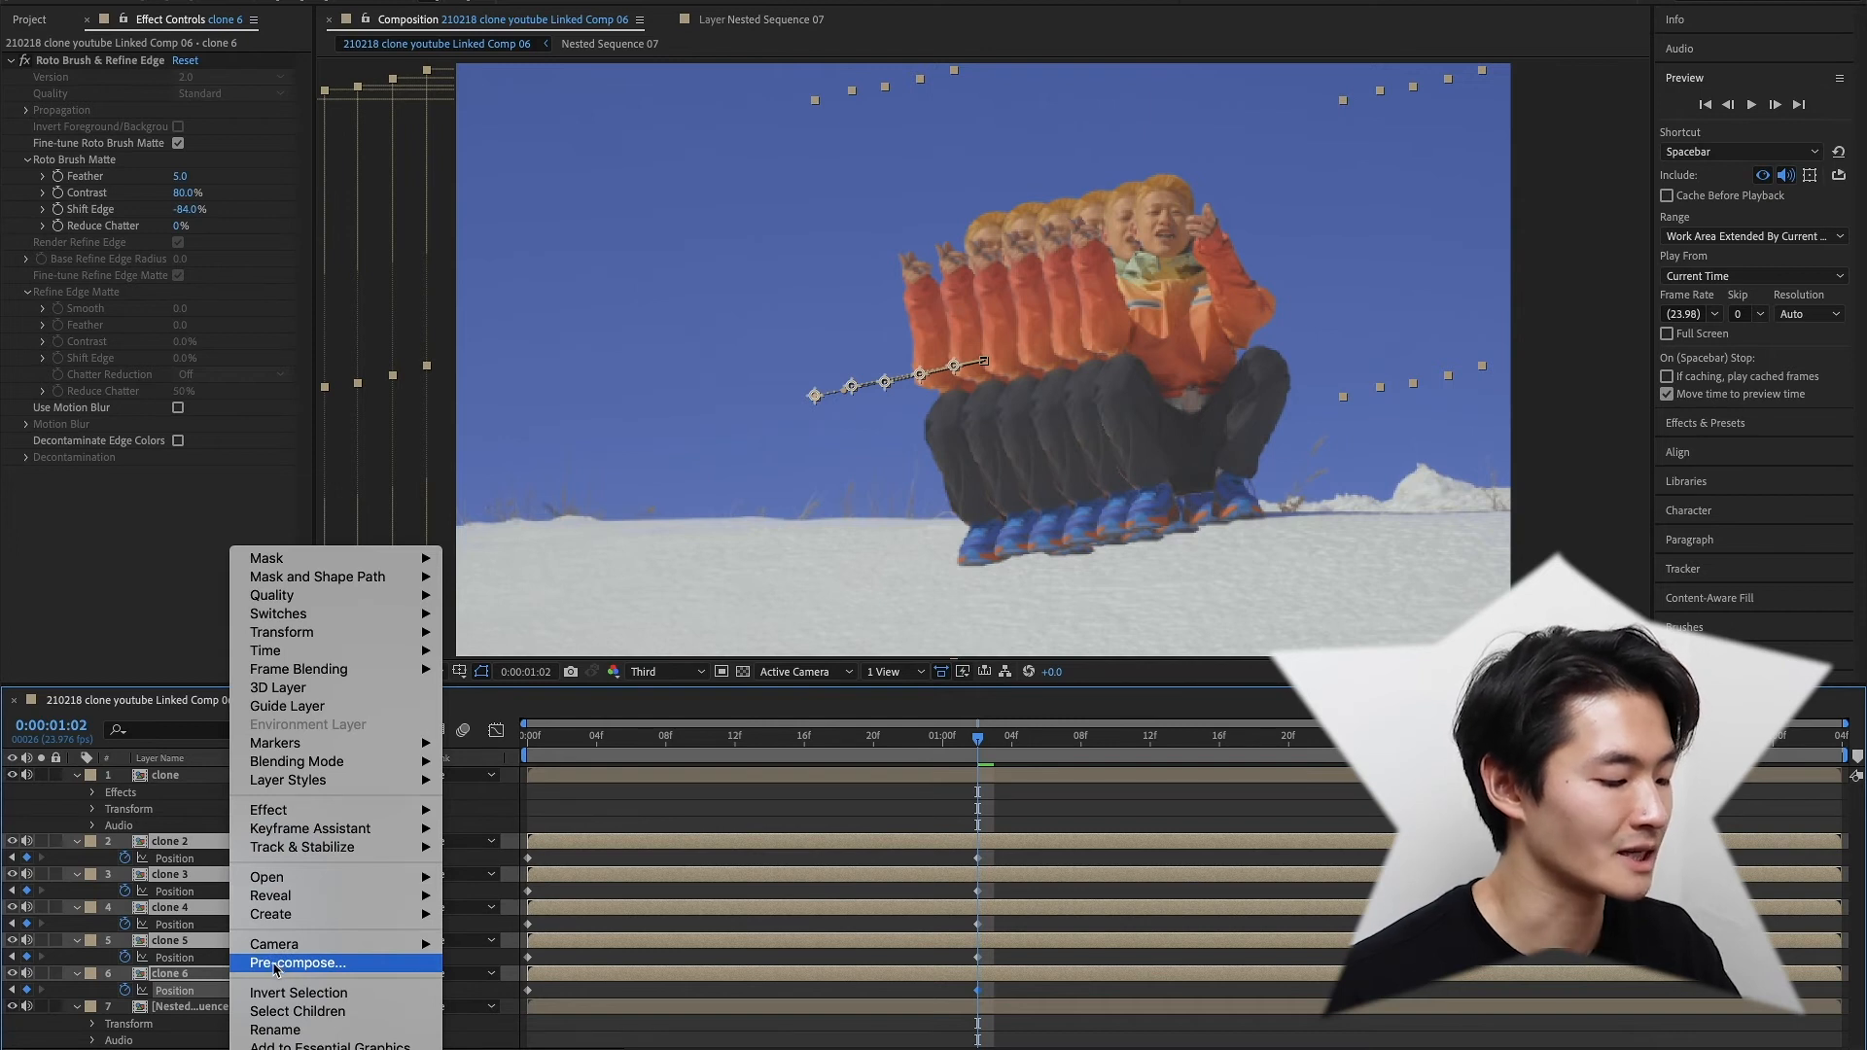
pyautogui.click(275, 964)
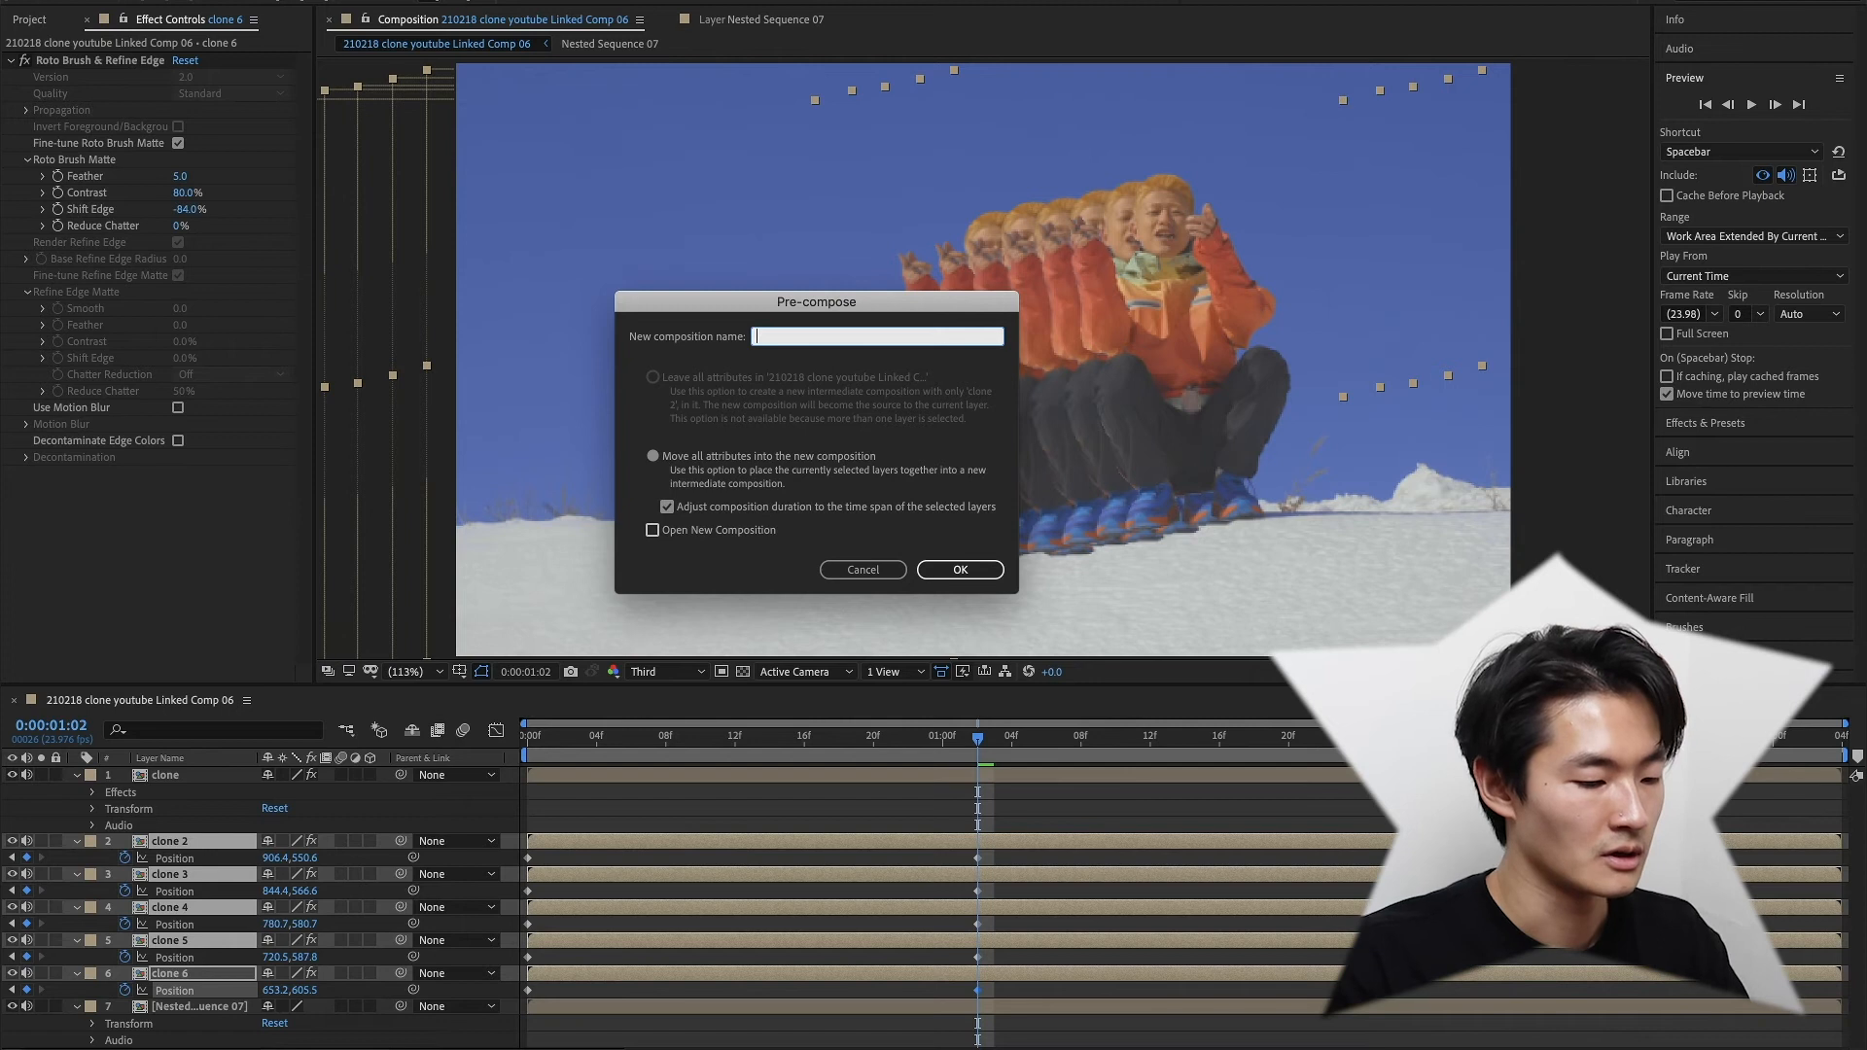
pyautogui.write('clones')
pyautogui.press('Return')
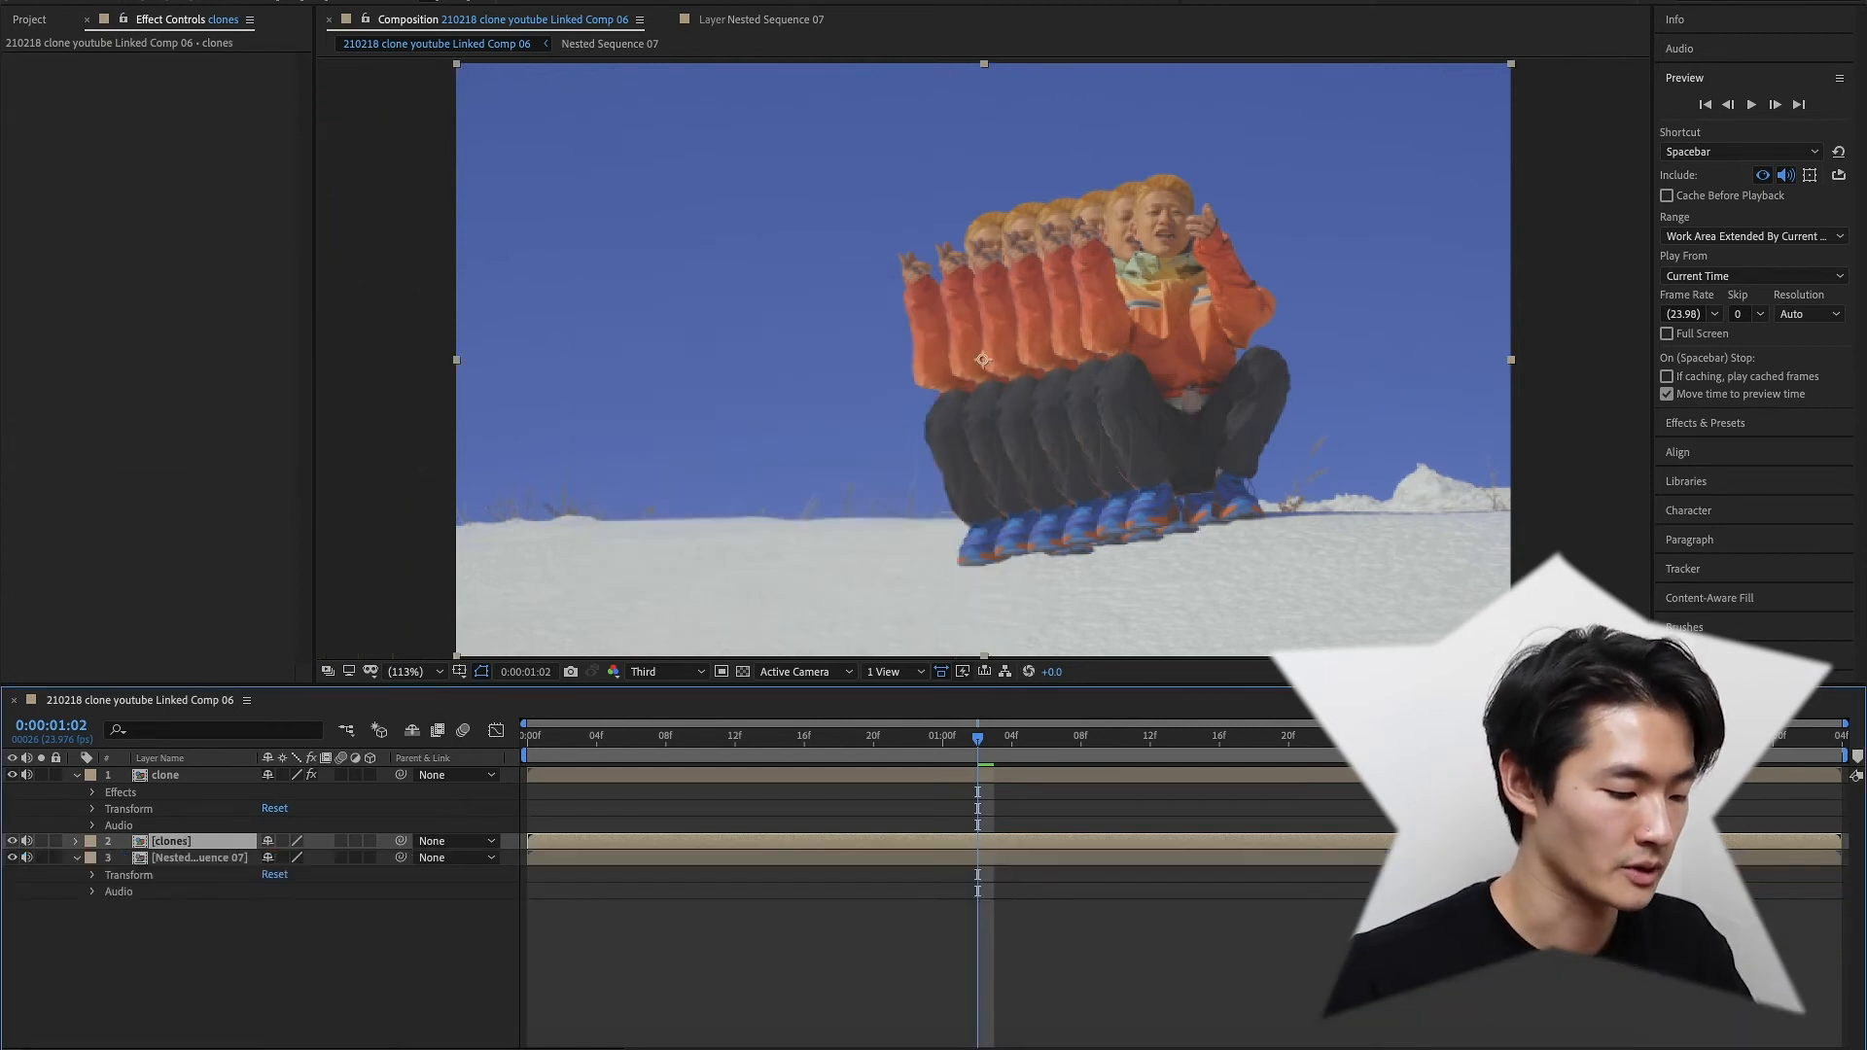
# Offset the clones layer to about 586, 561 and preview the animation from 0:00:00:00
pyautogui.click(543, 736)
pyautogui.moveTo(543, 736)
pyautogui.mouseDown()
pyautogui.moveTo(934, 735)
pyautogui.moveTo(604, 729)
pyautogui.moveTo(914, 730)
pyautogui.moveTo(884, 729)
pyautogui.mouseUp()
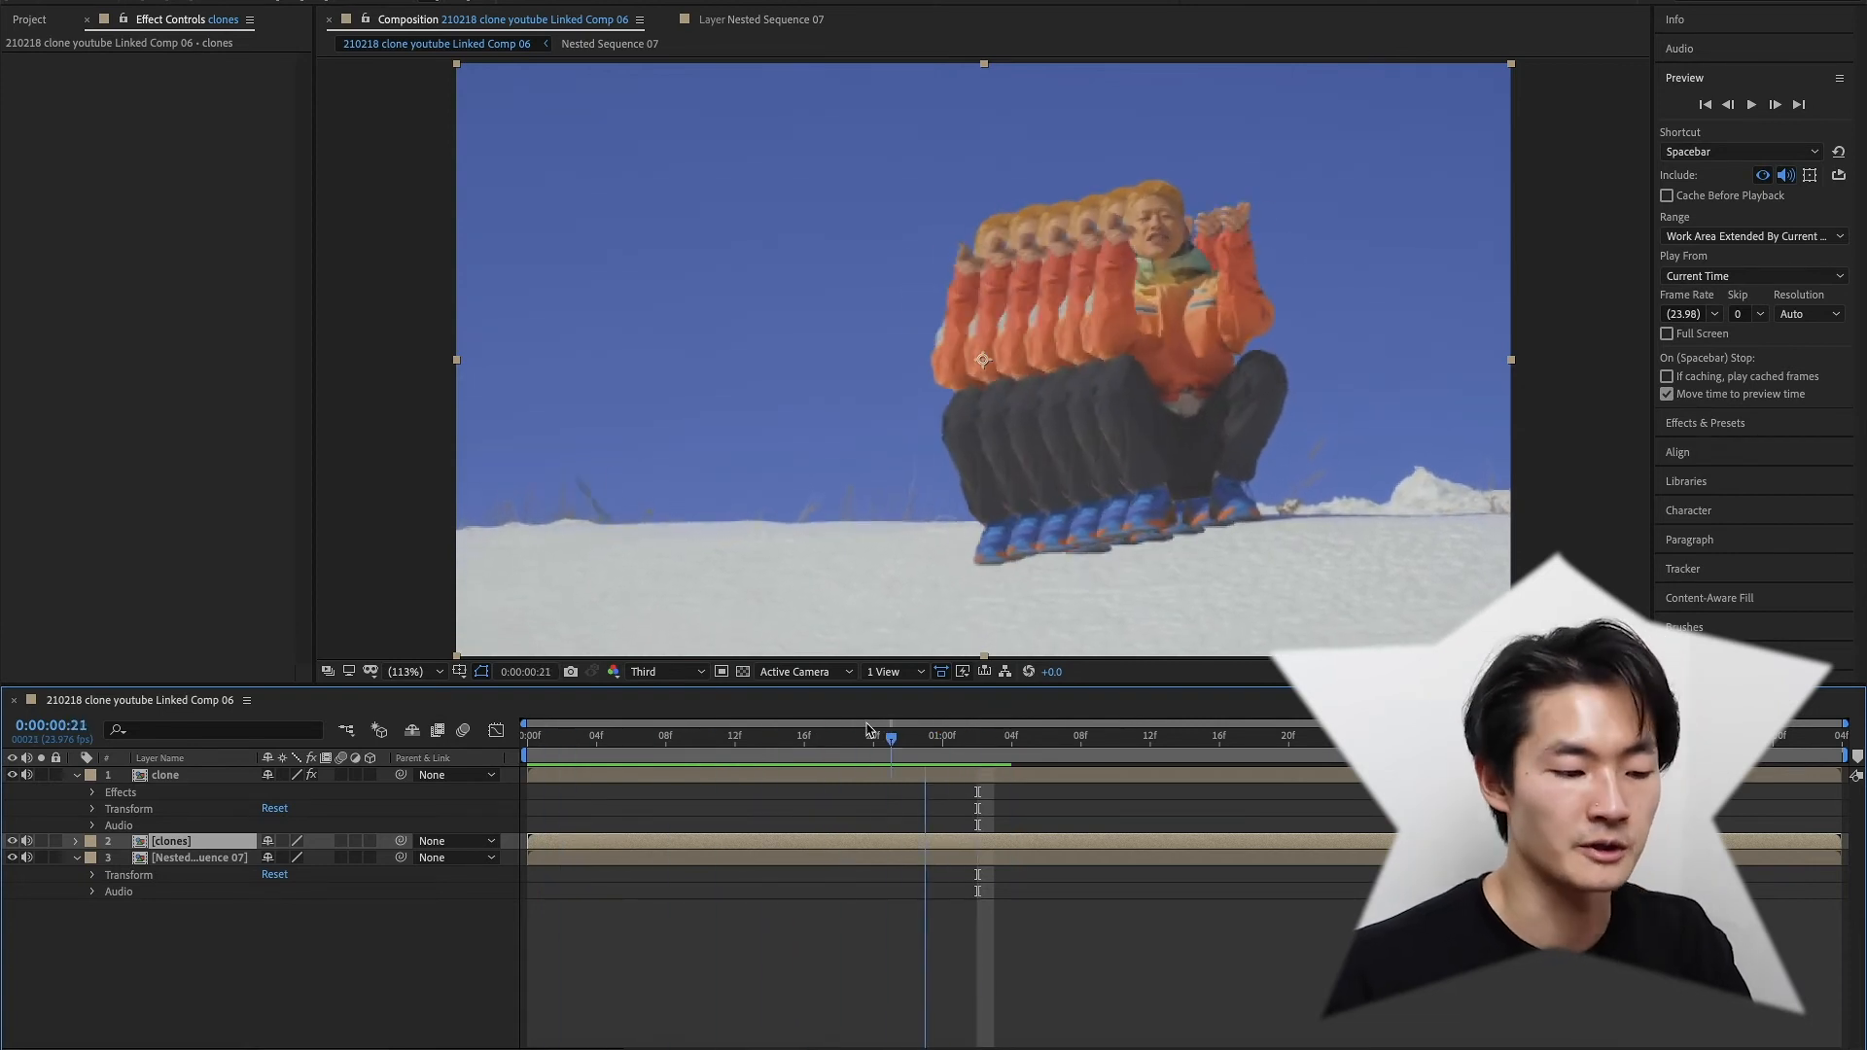
pyautogui.moveTo(884, 729); pyautogui.dragTo(822, 730)
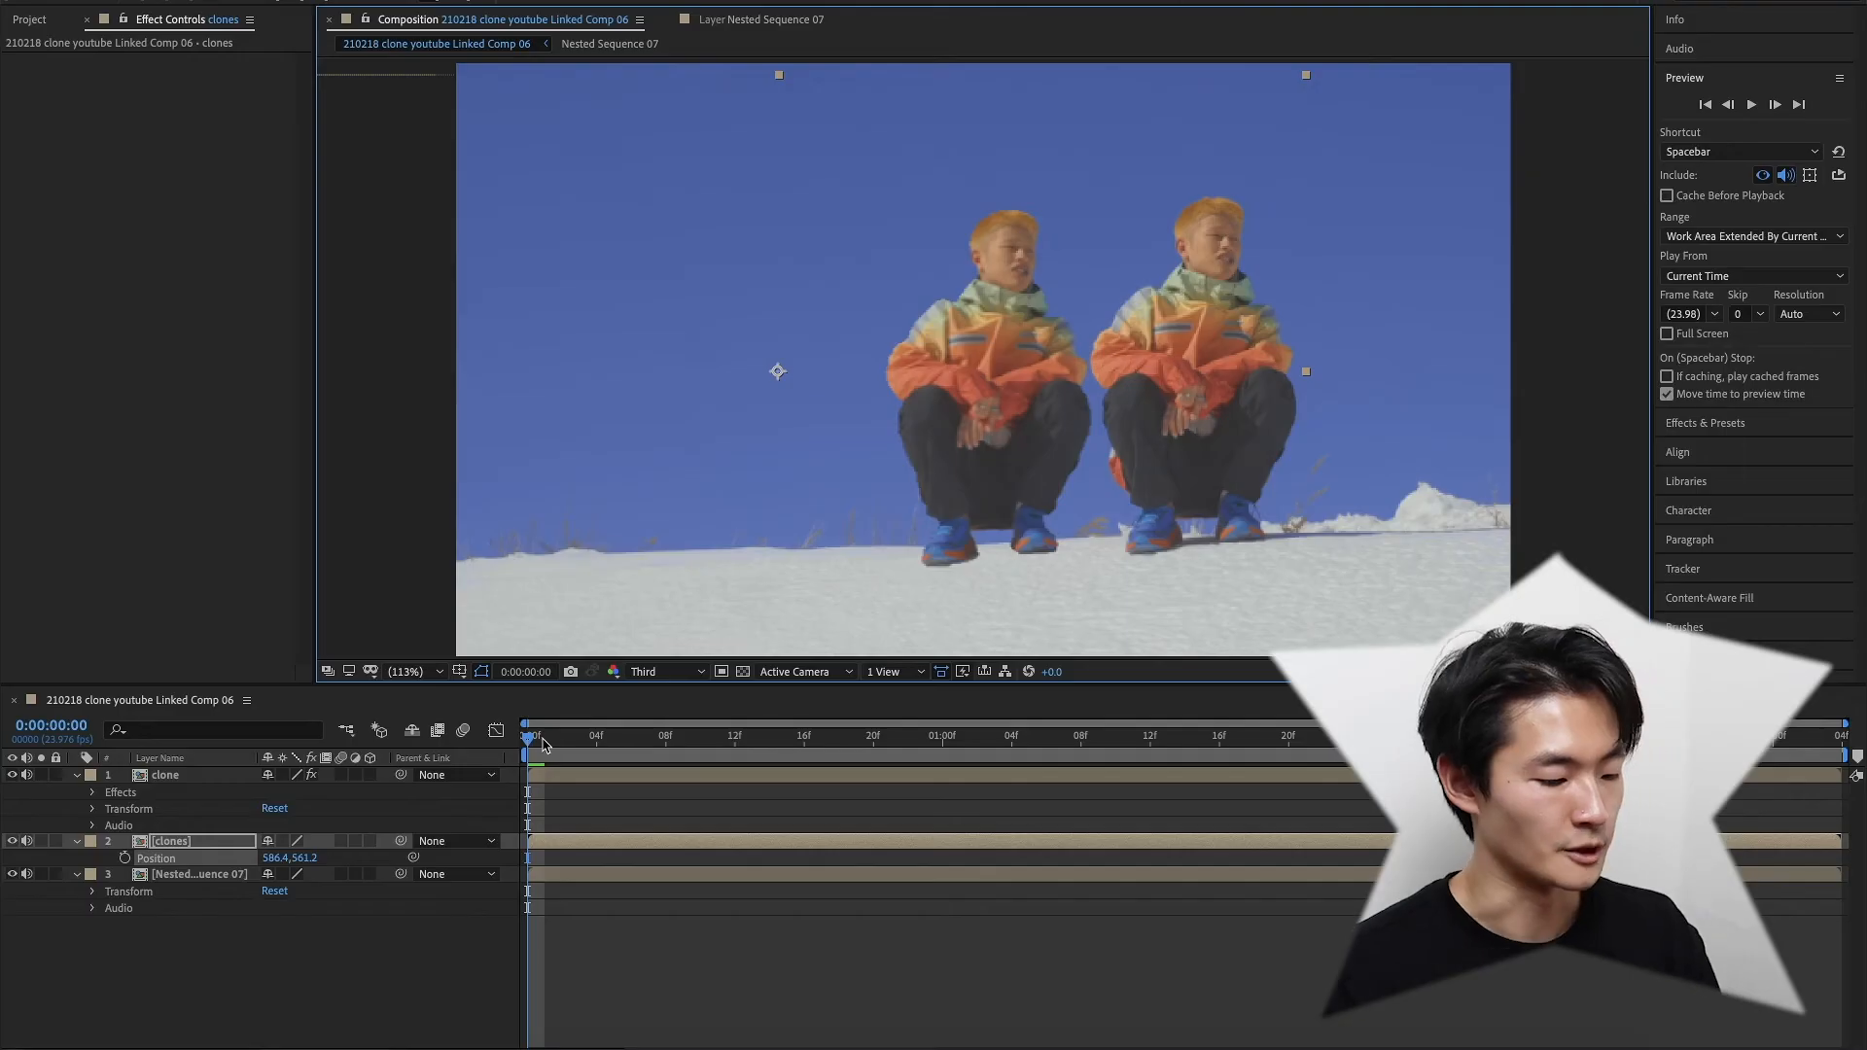
pyautogui.press('space')
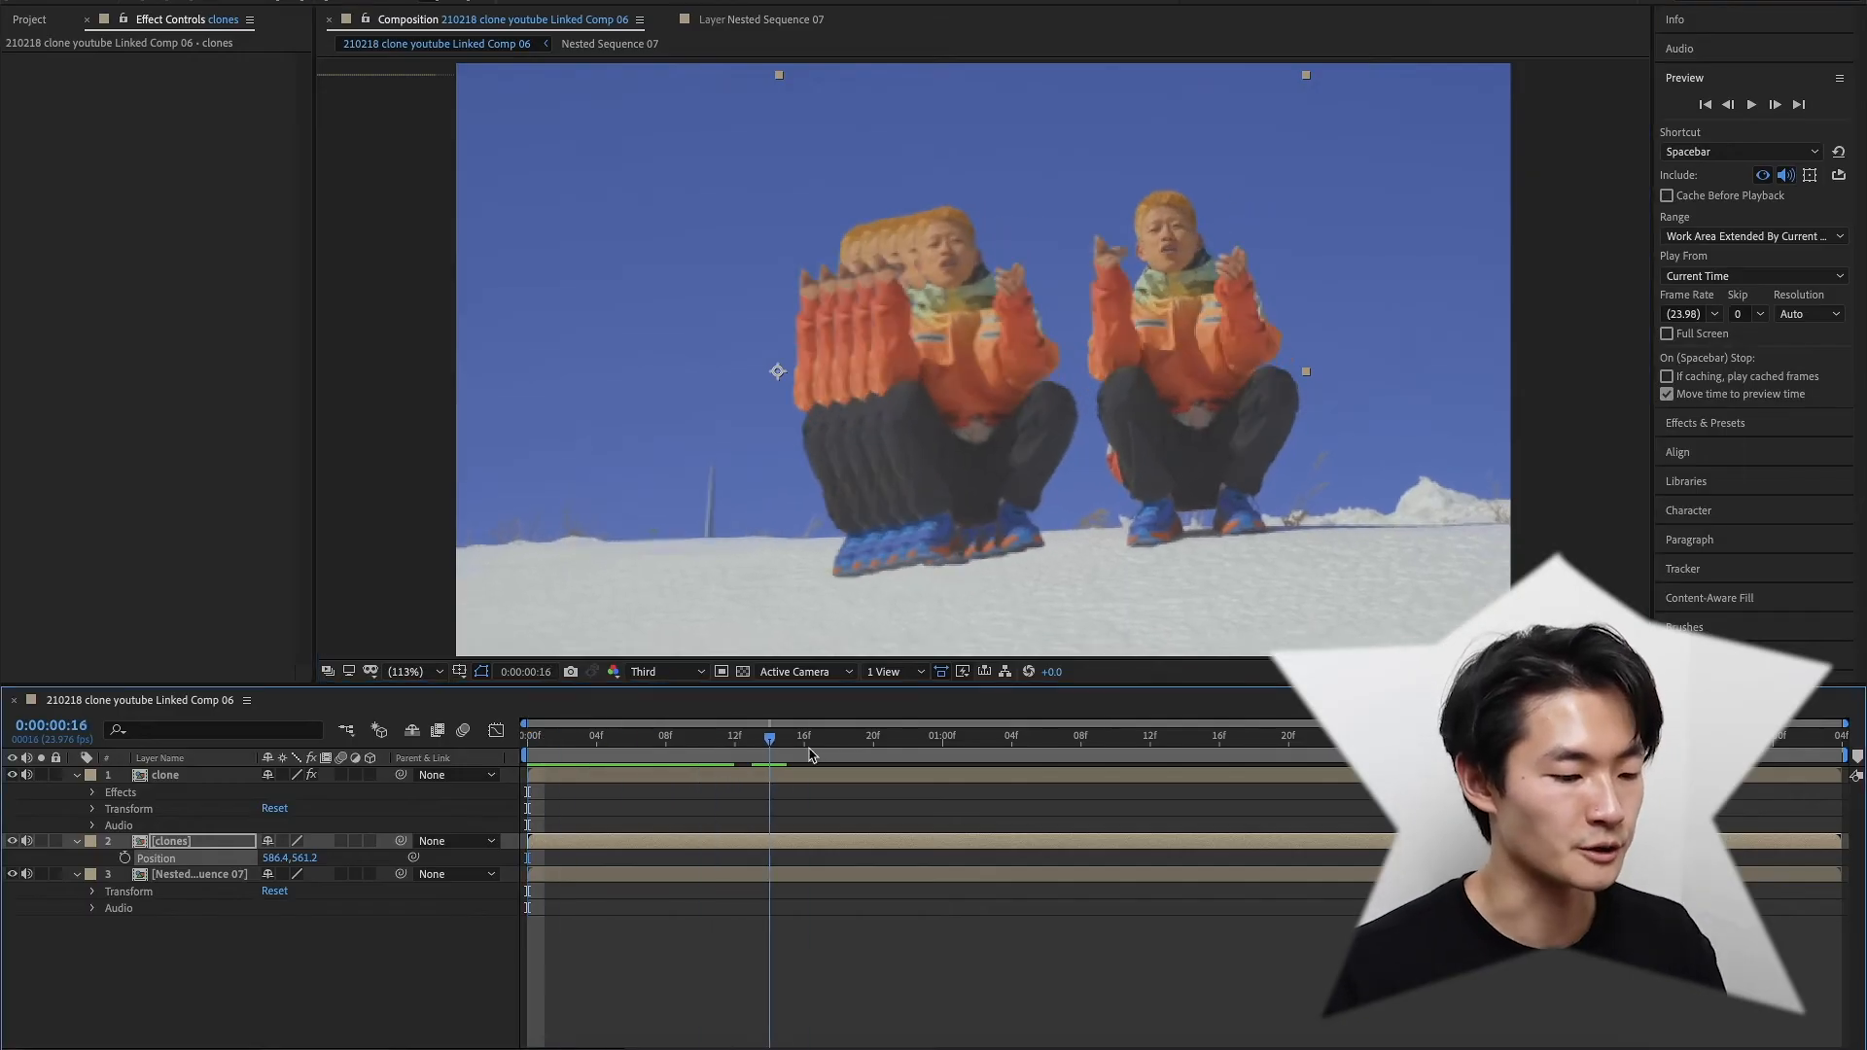